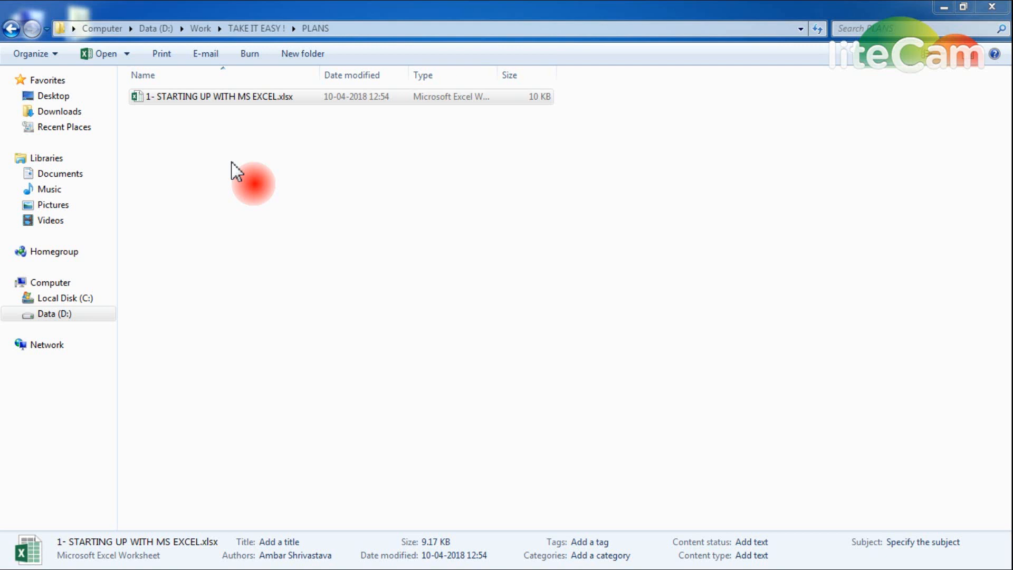
- Select the workbook 1- STARTING UP WITH MS EXCEL.xlsx in the PLANS folder on Data (D:)
{"action": "left_click", "coordinate": [197, 98]}
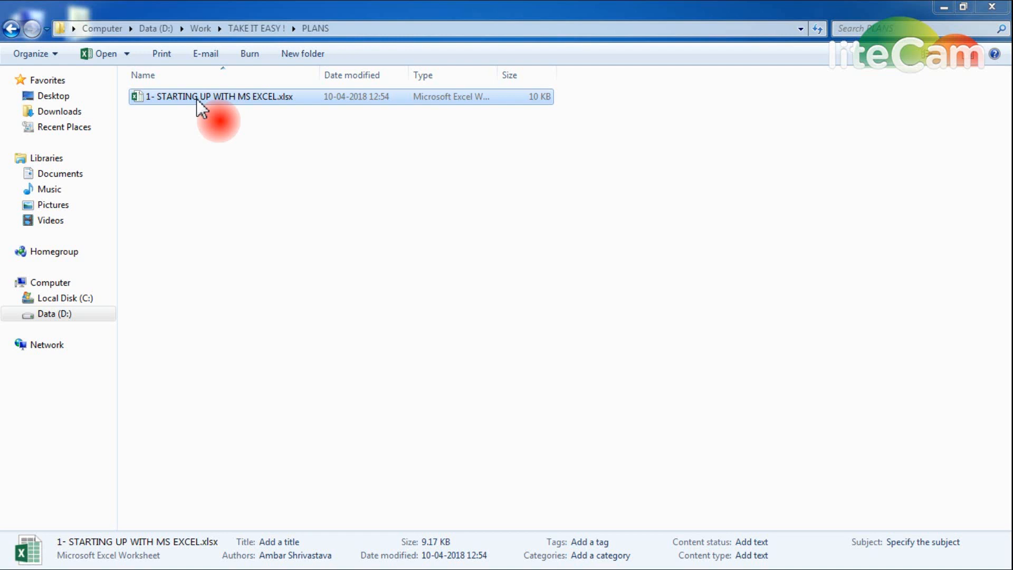
- Open the lesson workbook in Excel and browse the Insert through View ribbon tabs, ending on Home
{"action": "double_click", "coordinate": [197, 99]}
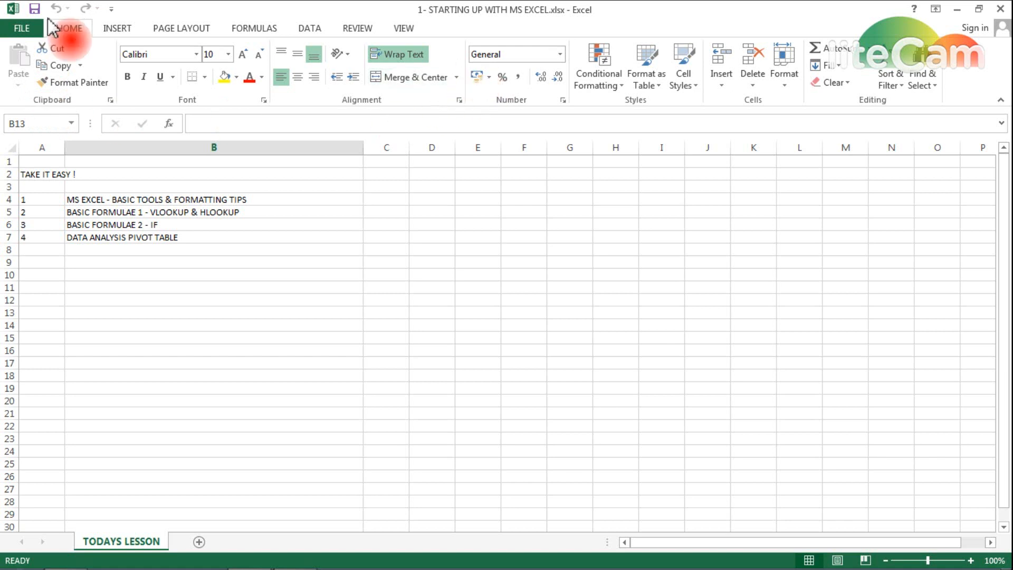
{"action": "left_click", "coordinate": [119, 30]}
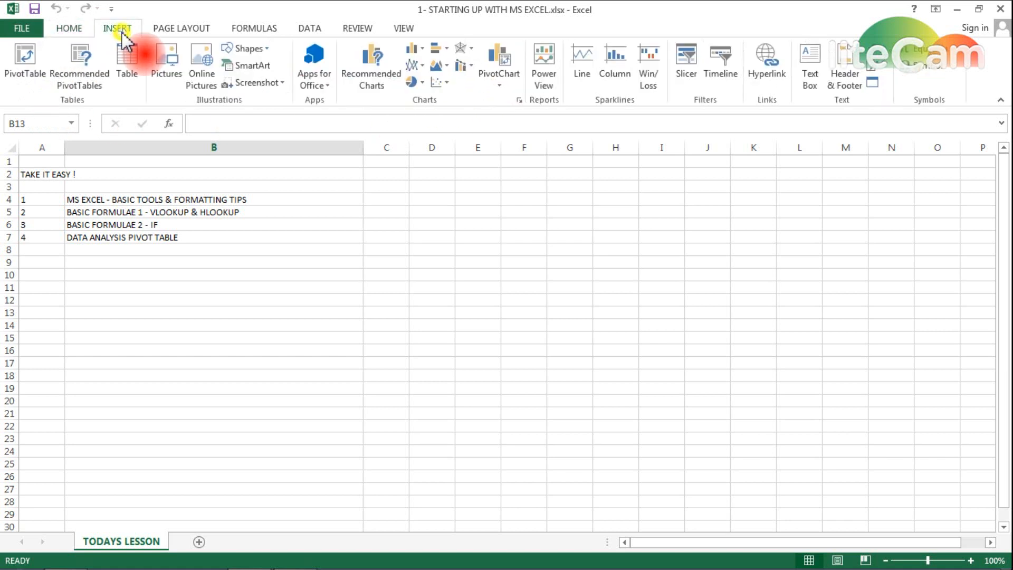
{"action": "left_click", "coordinate": [182, 29]}
{"action": "left_click", "coordinate": [270, 29]}
{"action": "left_click", "coordinate": [310, 29]}
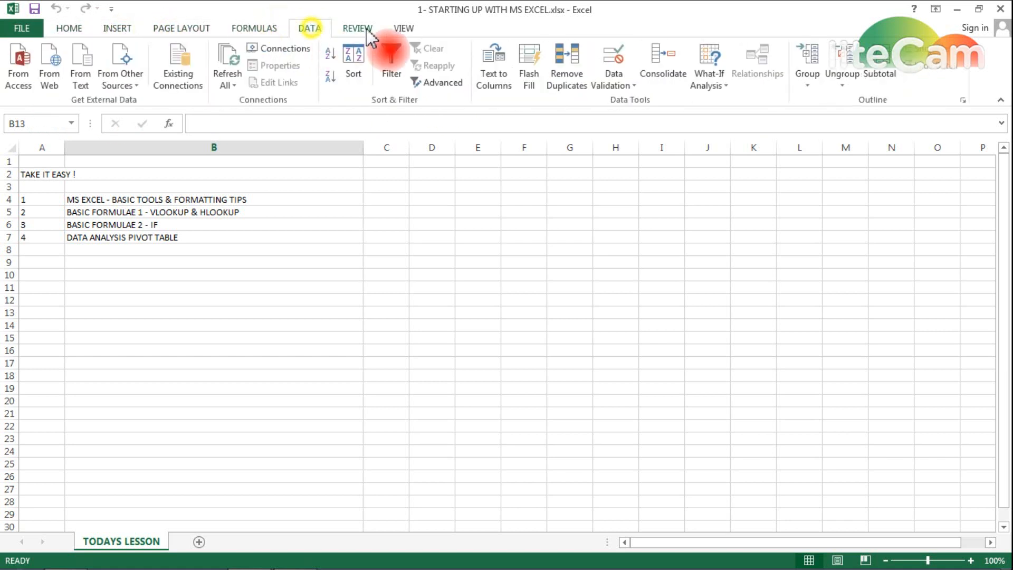
{"action": "left_click", "coordinate": [357, 28]}
{"action": "left_click", "coordinate": [403, 28]}
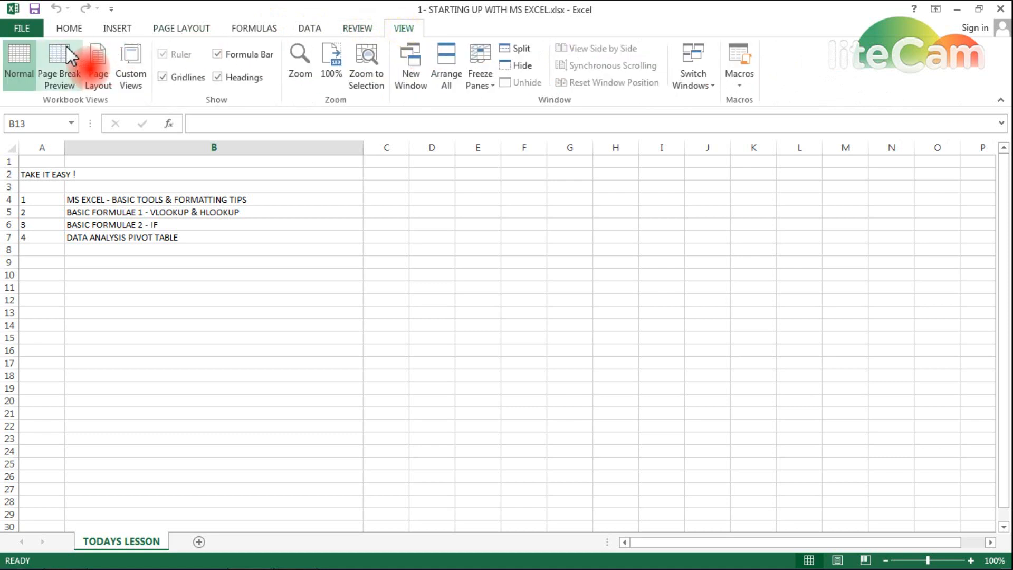
{"action": "left_click", "coordinate": [69, 29]}
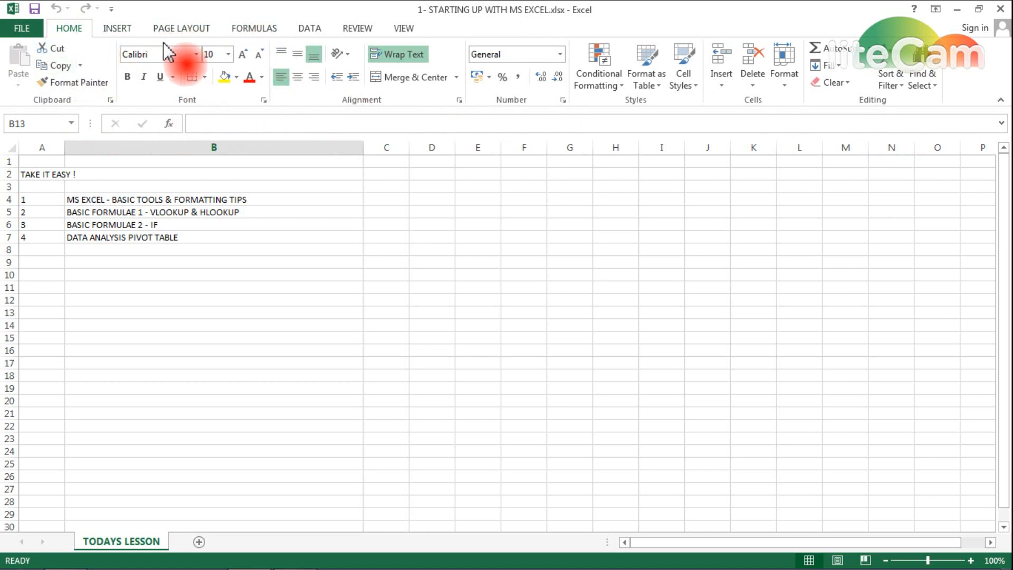
- Switch off text wrapping for the whole TODAYS LESSON sheet
{"action": "left_click", "coordinate": [5, 148]}
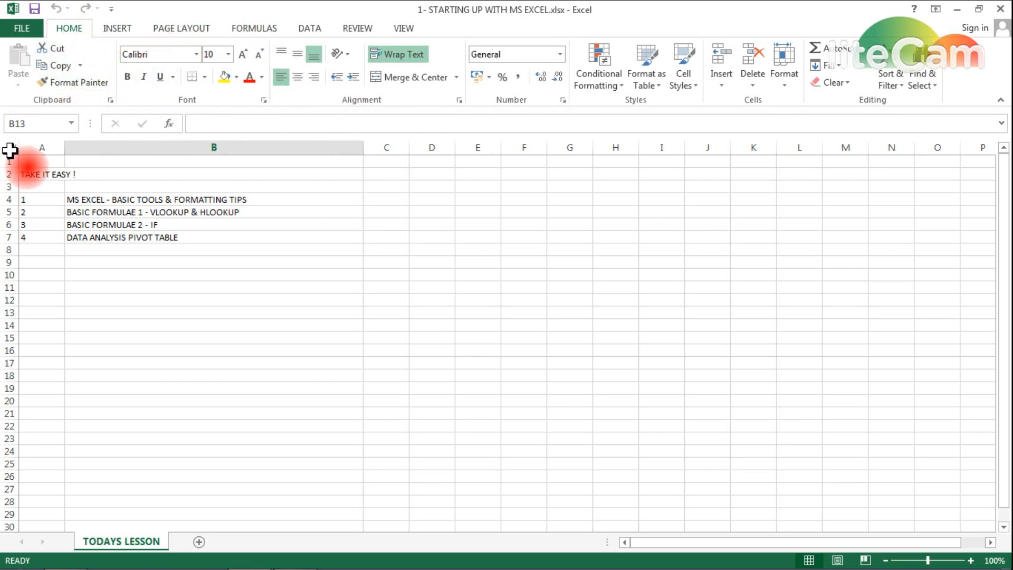
{"action": "left_click", "coordinate": [196, 54]}
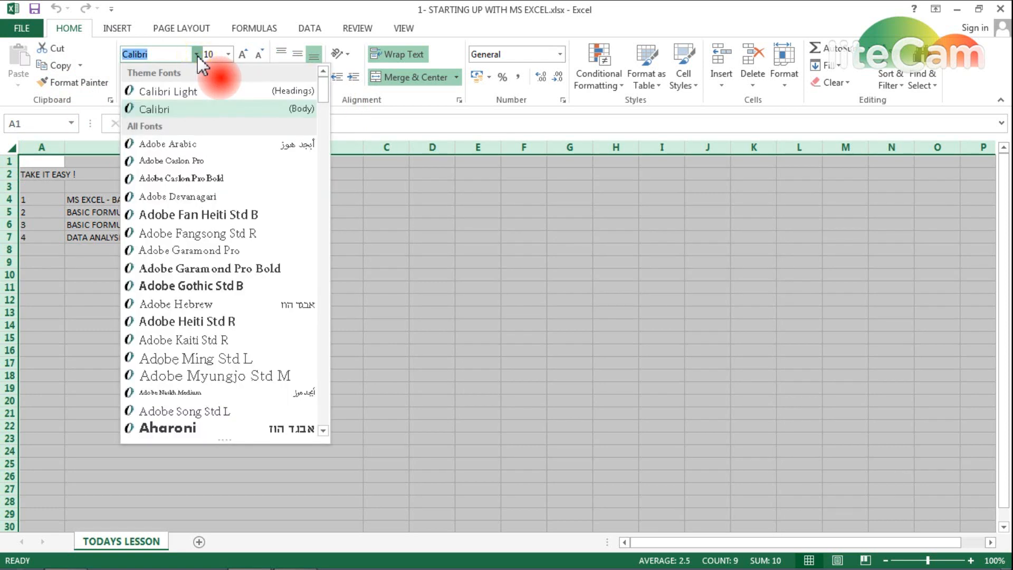
{"action": "left_click", "coordinate": [196, 54]}
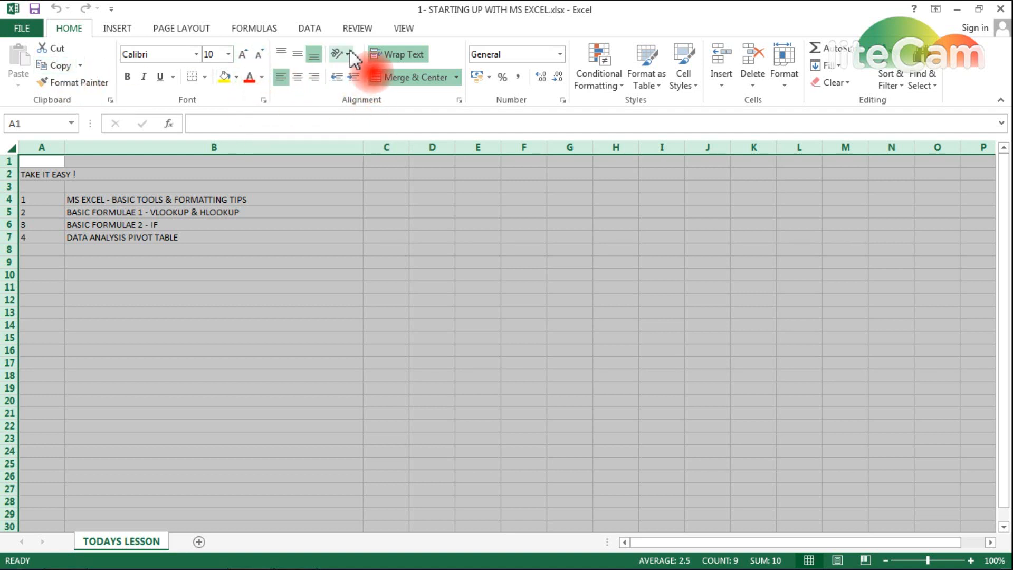
{"action": "left_click", "coordinate": [395, 54]}
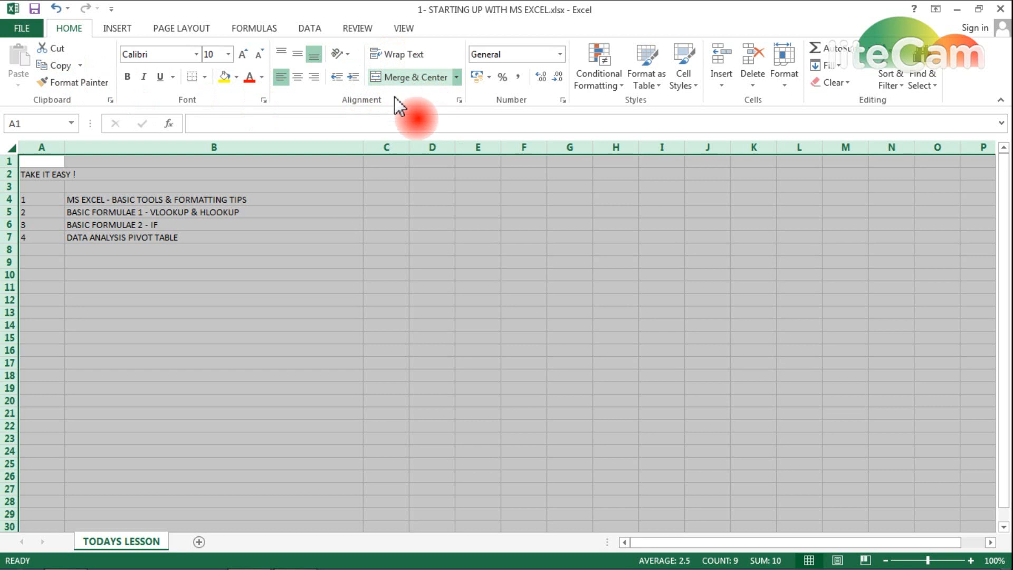
{"action": "left_click", "coordinate": [478, 211]}
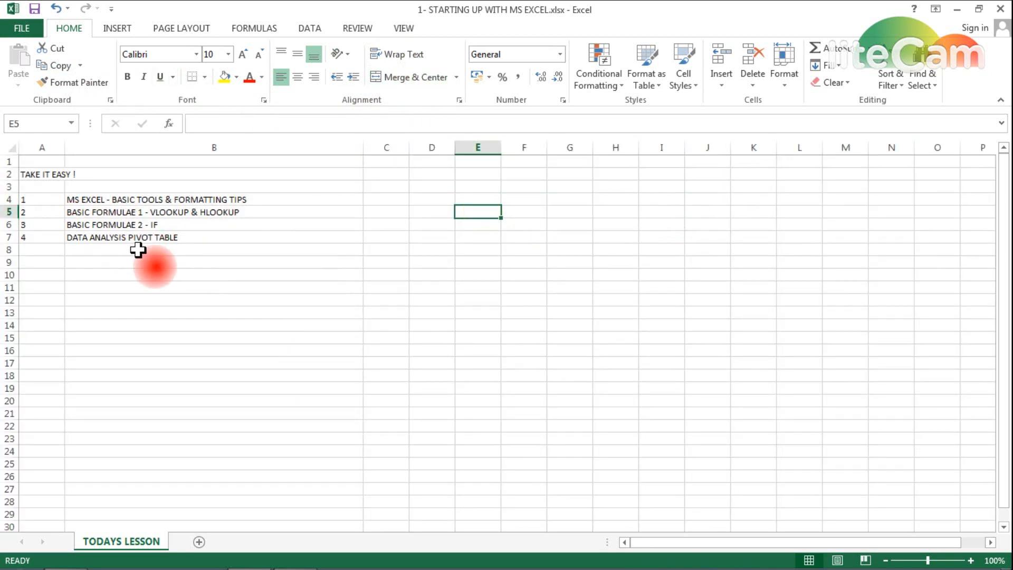
- Centre all sheet text both horizontally and vertically in its cells
{"action": "left_click", "coordinate": [9, 149]}
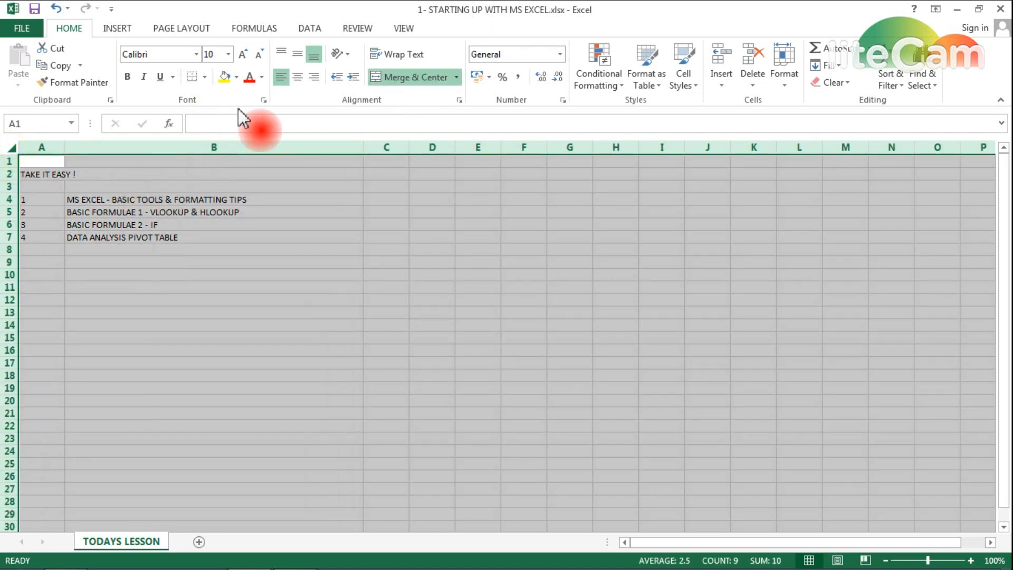
{"action": "left_click", "coordinate": [299, 79]}
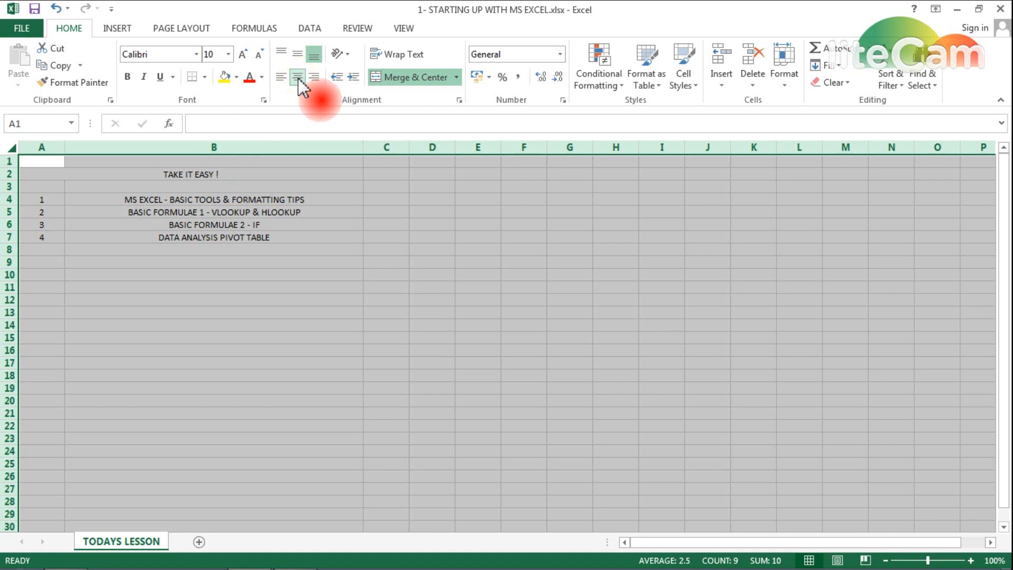
{"action": "left_click", "coordinate": [296, 56]}
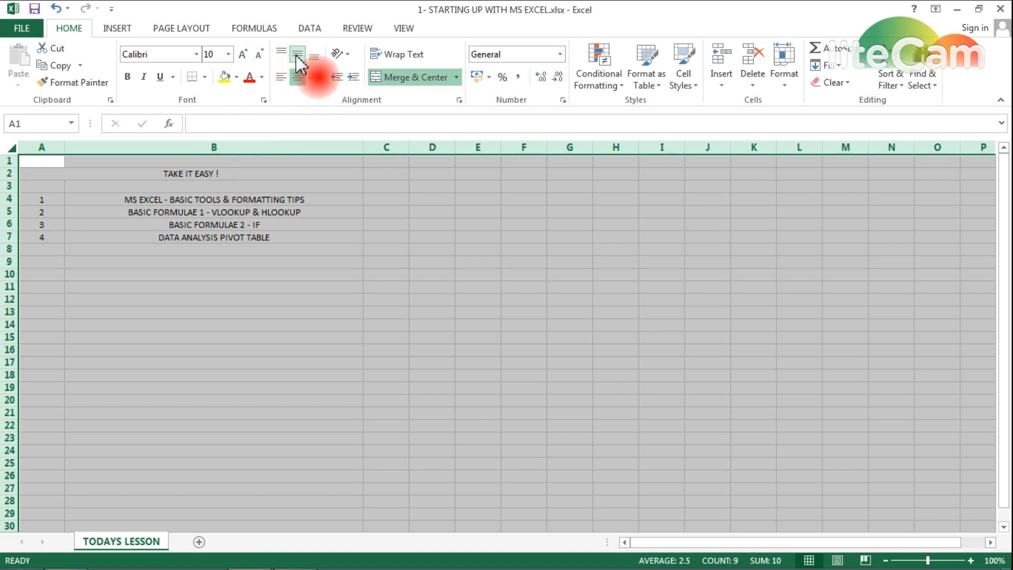
{"action": "left_click", "coordinate": [158, 275]}
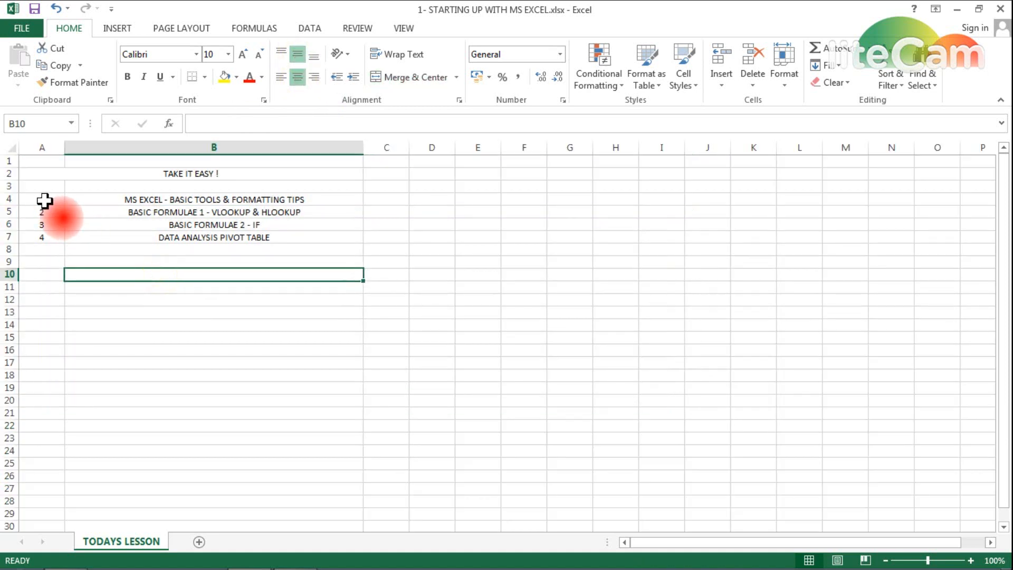
- Apply All Borders to the lesson list in A4:B7
{"action": "left_click_drag", "start_coordinate": [45, 200], "coordinate": [208, 234]}
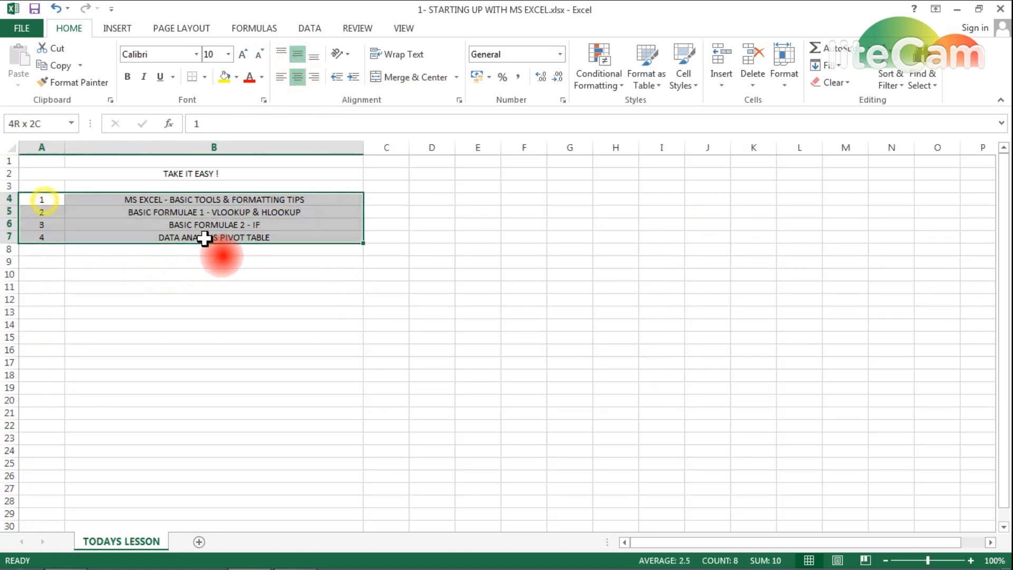
{"action": "left_click", "coordinate": [205, 78]}
{"action": "left_click", "coordinate": [215, 202]}
{"action": "left_click", "coordinate": [193, 287]}
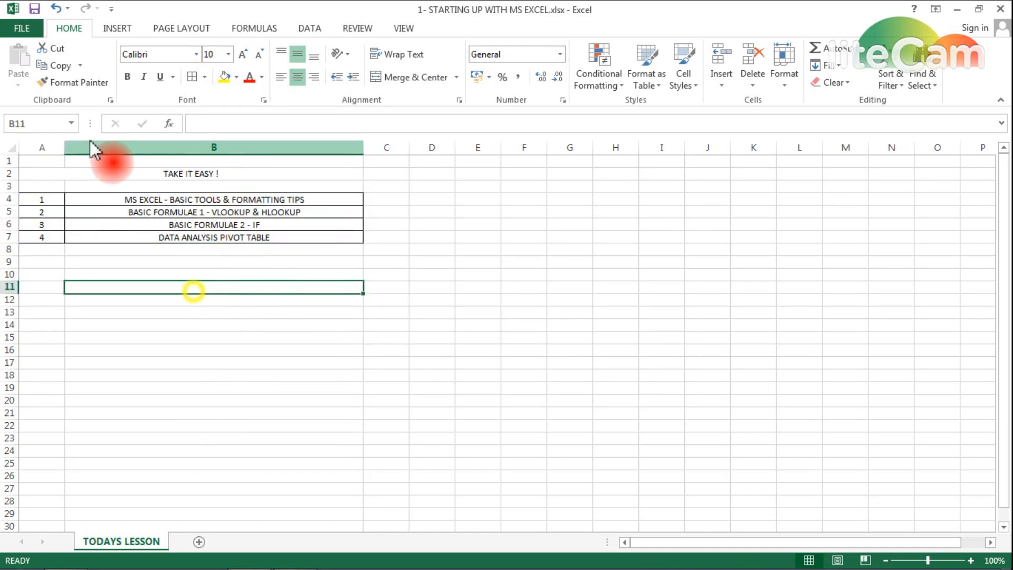
- Re-merge and centre the TAKE IT EASY ! title across A2:B2
{"action": "left_click", "coordinate": [51, 174]}
{"action": "left_click", "coordinate": [408, 79]}
{"action": "left_click", "coordinate": [32, 259]}
{"action": "left_click_drag", "start_coordinate": [31, 174], "coordinate": [125, 177]}
{"action": "left_click", "coordinate": [404, 78]}
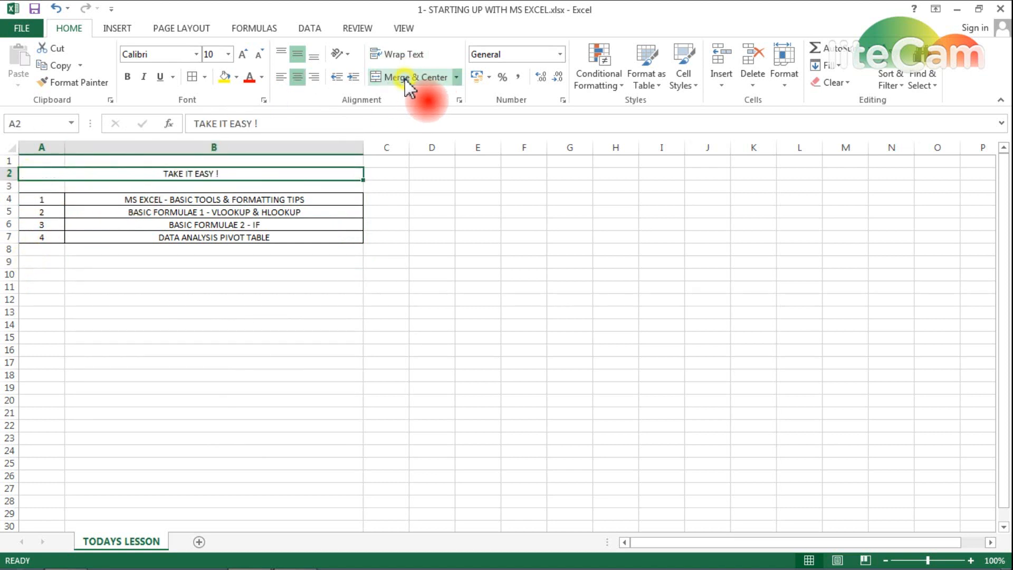
{"action": "left_click", "coordinate": [304, 399]}
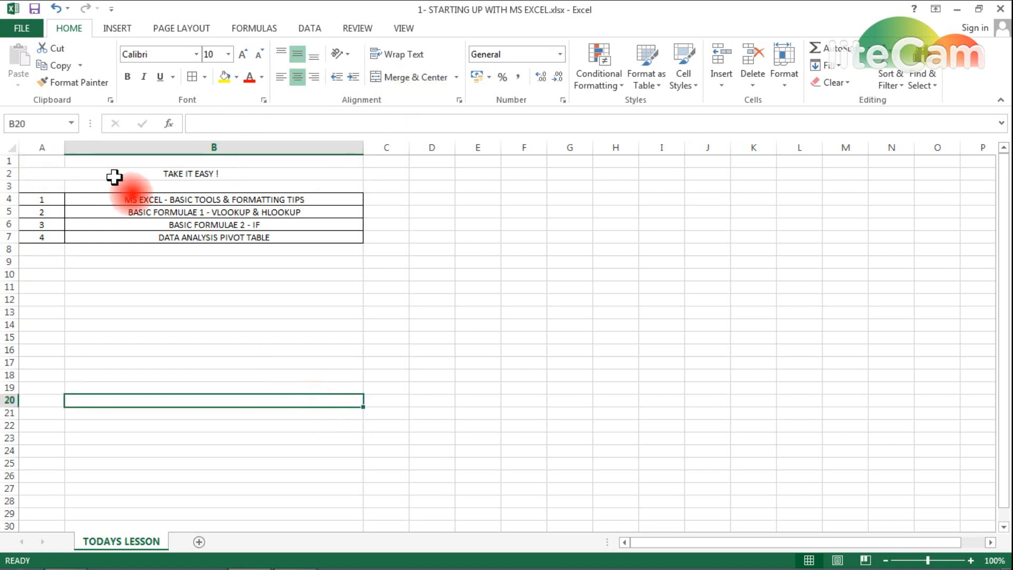
- Put a Thick Box Border around the title and a thick outline around A4:B7
{"action": "left_click", "coordinate": [114, 177]}
{"action": "left_click", "coordinate": [205, 78]}
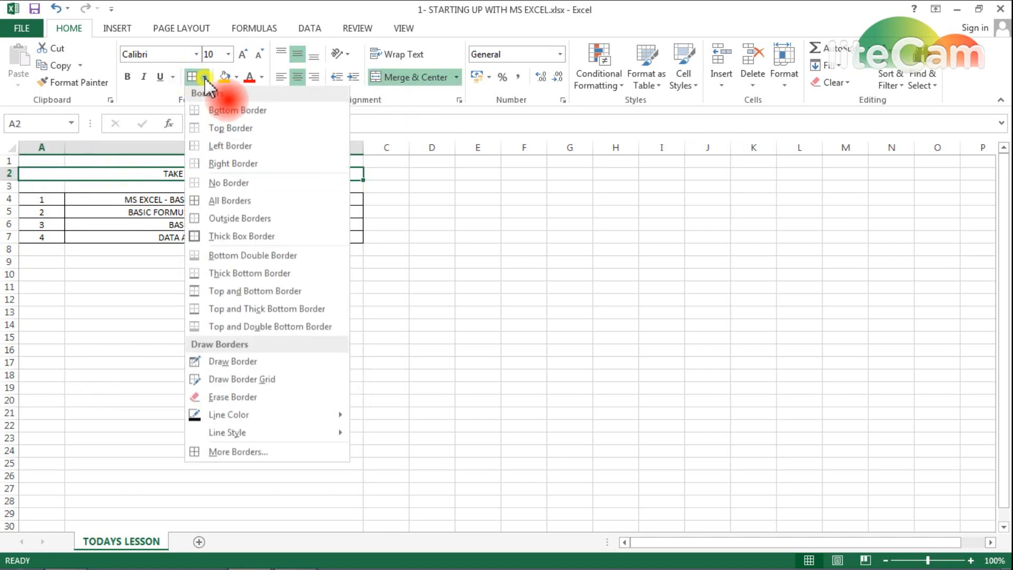
{"action": "left_click", "coordinate": [240, 236]}
{"action": "left_click", "coordinate": [172, 273]}
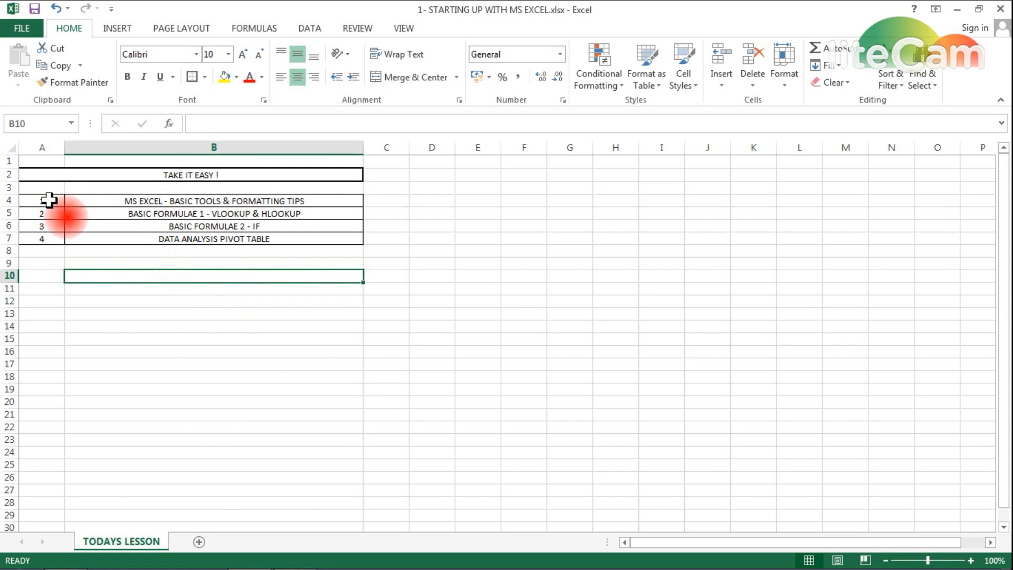
{"action": "left_click_drag", "start_coordinate": [48, 199], "coordinate": [219, 244]}
{"action": "left_click", "coordinate": [192, 78]}
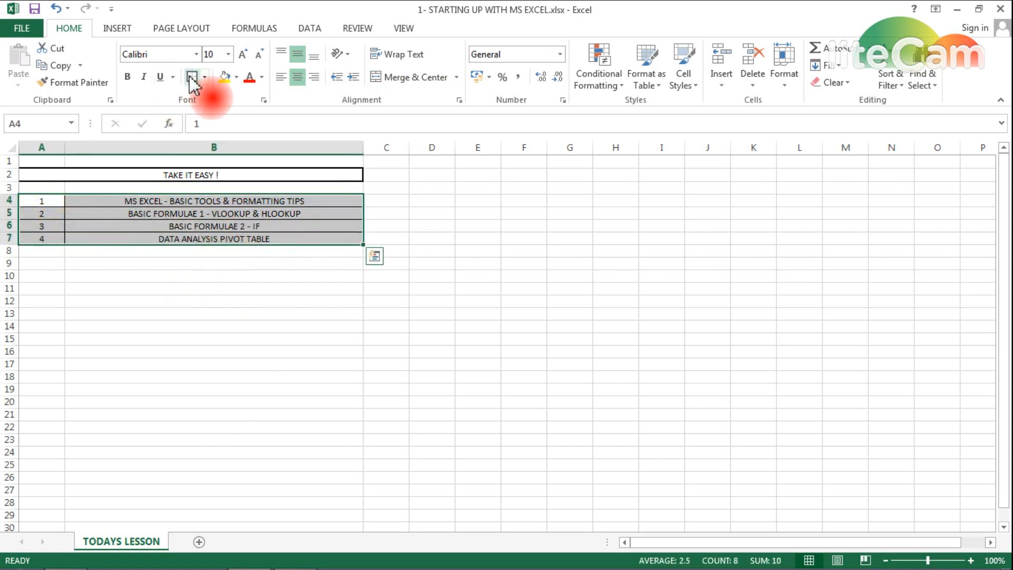
{"action": "left_click", "coordinate": [164, 391]}
- Make the merged TAKE IT EASY ! title bold
{"action": "left_click", "coordinate": [142, 175]}
{"action": "left_click", "coordinate": [127, 77]}
{"action": "left_click", "coordinate": [237, 77]}
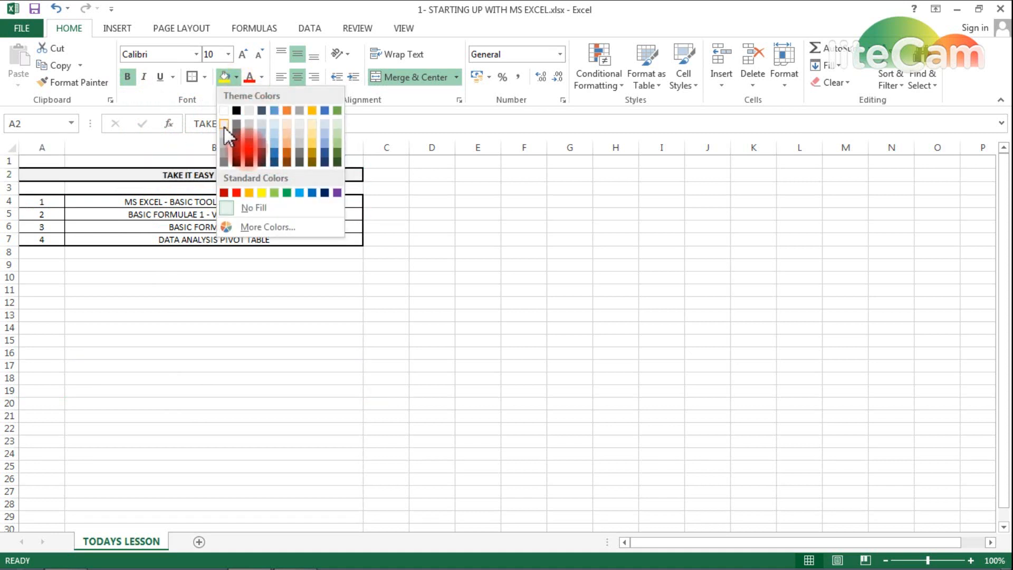
- Give the title cell a light grey fill and light blue text
{"action": "left_click", "coordinate": [224, 125]}
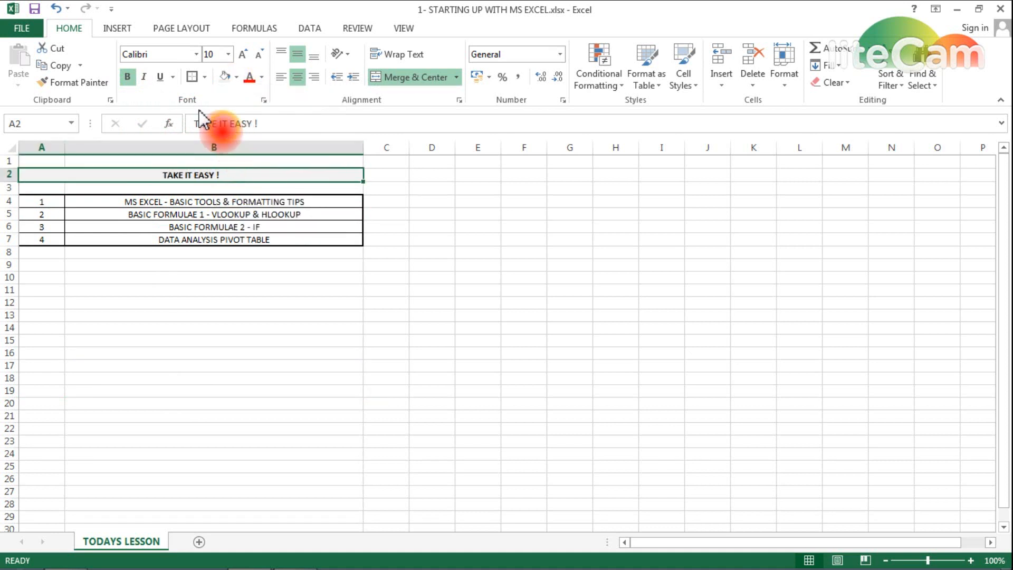
{"action": "left_click", "coordinate": [262, 77]}
{"action": "left_click", "coordinate": [337, 211]}
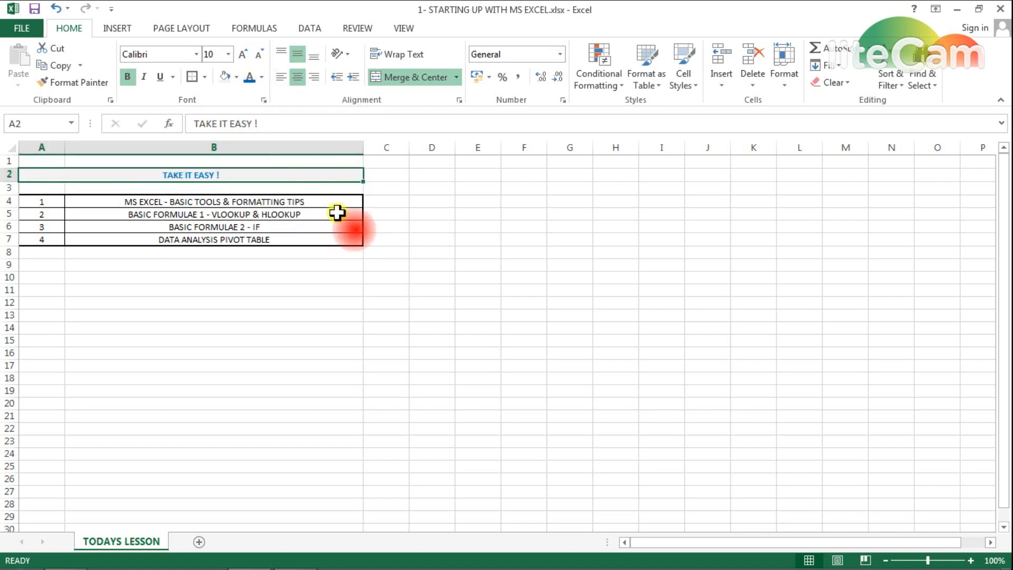
{"action": "left_click", "coordinate": [261, 77]}
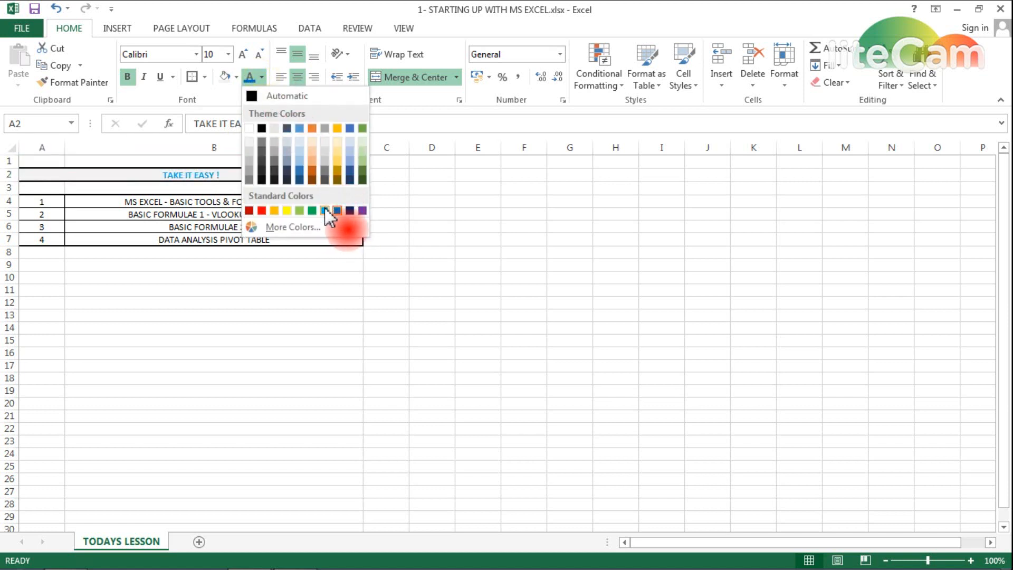
{"action": "left_click", "coordinate": [325, 211]}
- Enlarge the title font to 24 pt
{"action": "left_click", "coordinate": [241, 55]}
{"action": "left_click", "coordinate": [241, 54]}
{"action": "left_click", "coordinate": [242, 54]}
{"action": "left_click", "coordinate": [242, 55]}
{"action": "left_click", "coordinate": [242, 54]}
{"action": "left_click", "coordinate": [242, 54]}
{"action": "left_click", "coordinate": [242, 54]}
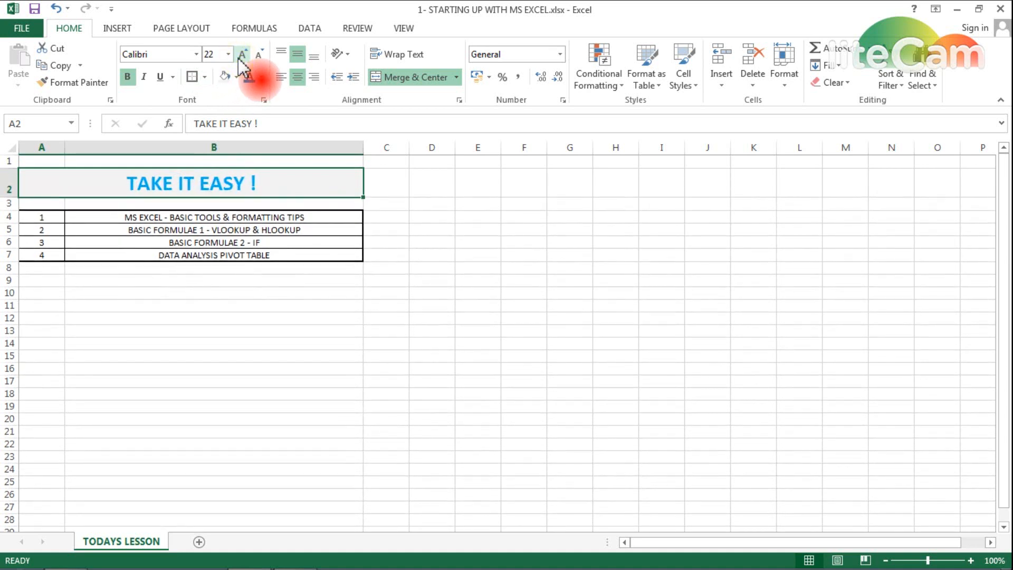
{"action": "left_click", "coordinate": [241, 54]}
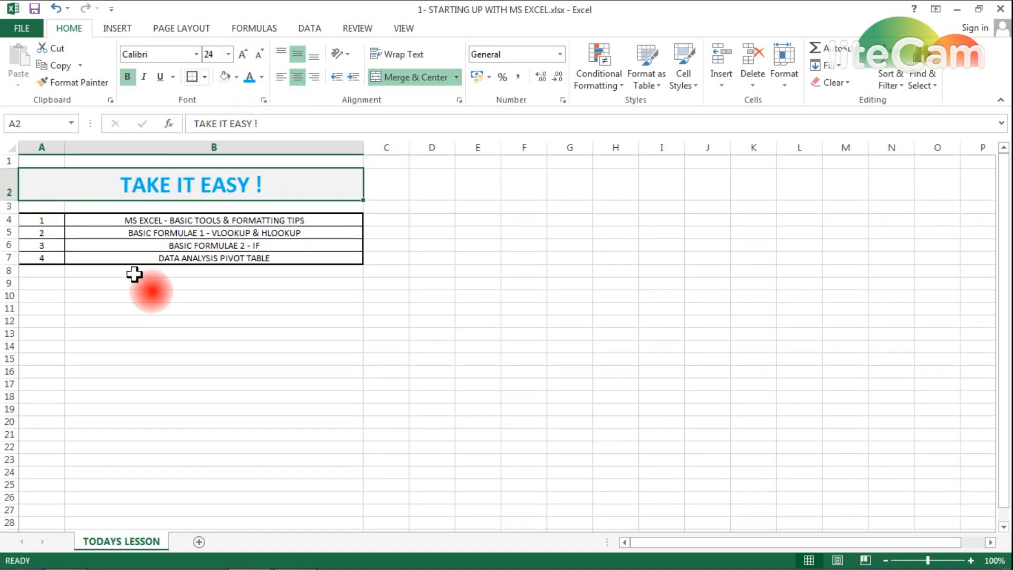
{"action": "left_click", "coordinate": [165, 332]}
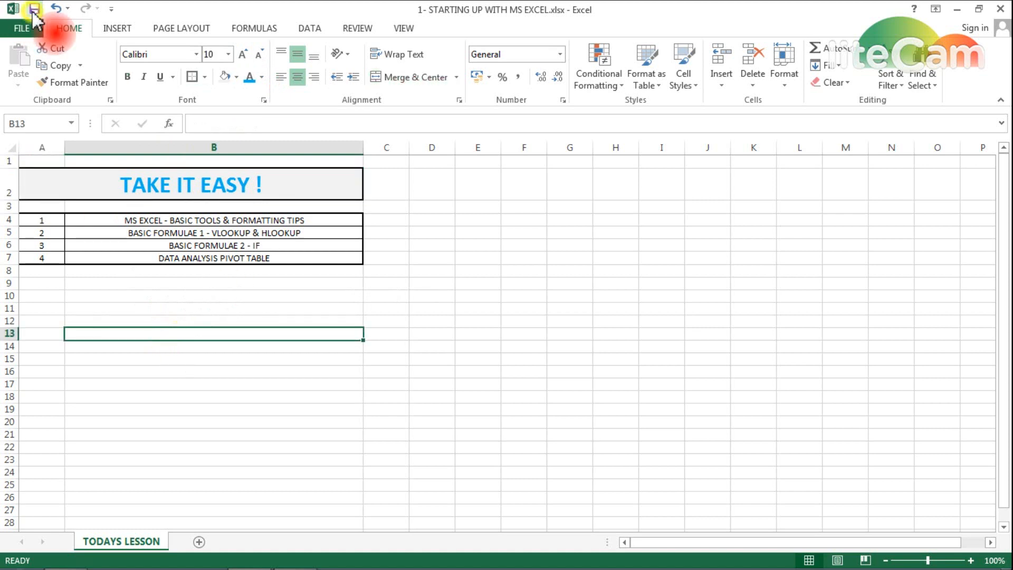
{"action": "left_click", "coordinate": [94, 220]}
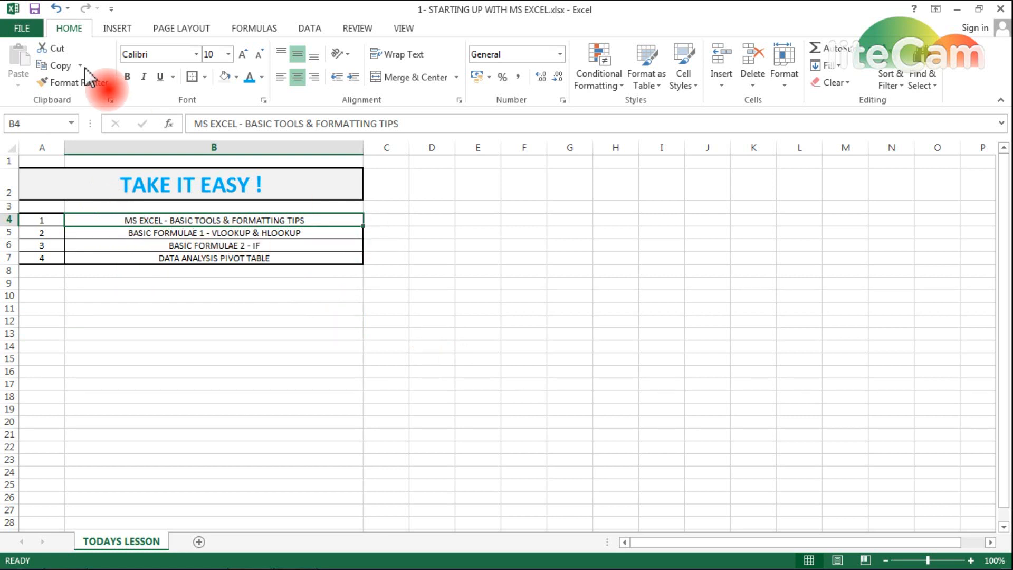
{"action": "left_click", "coordinate": [128, 79]}
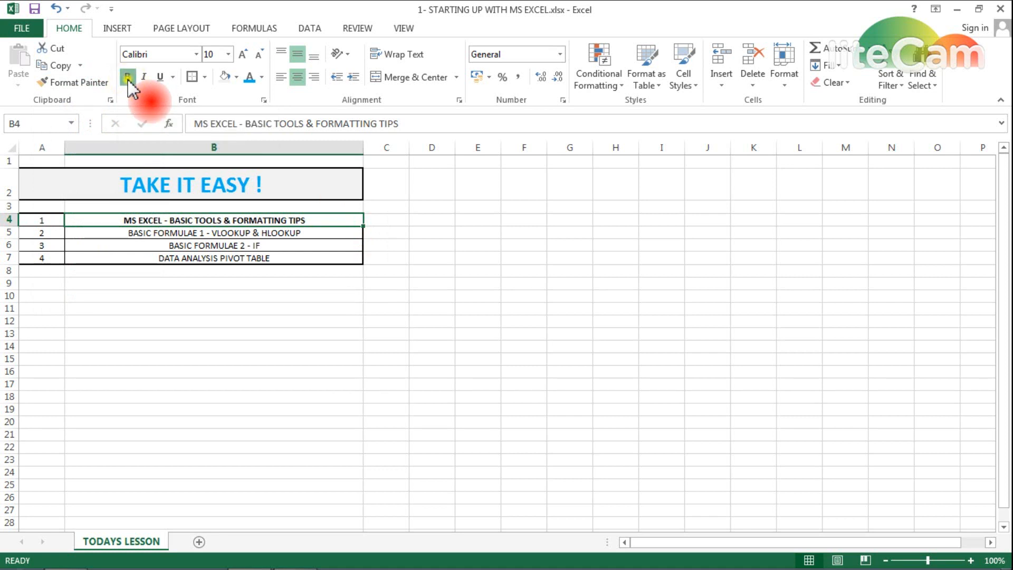
{"action": "left_click", "coordinate": [128, 79]}
{"action": "left_click", "coordinate": [159, 79]}
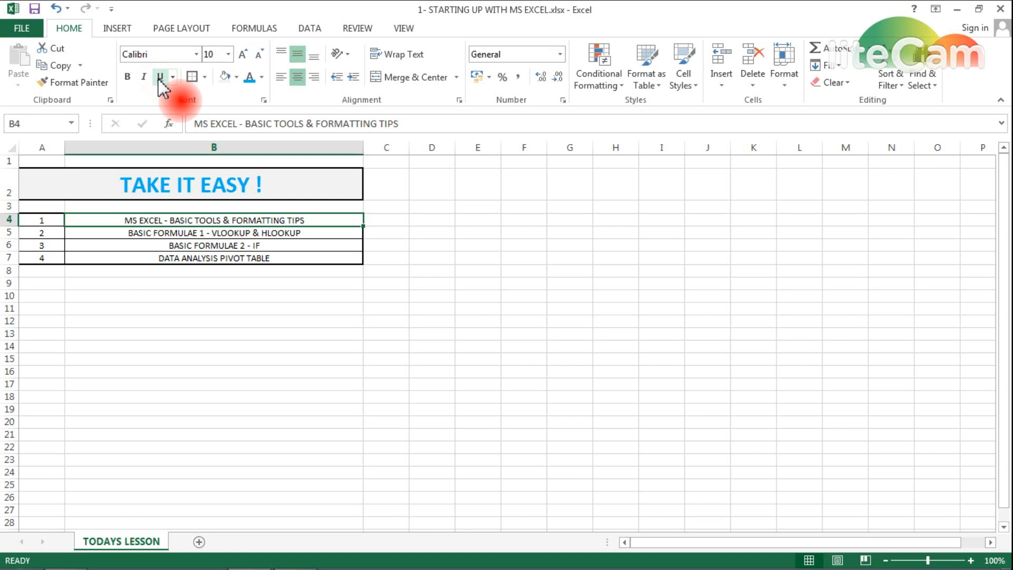
{"action": "left_click", "coordinate": [159, 79]}
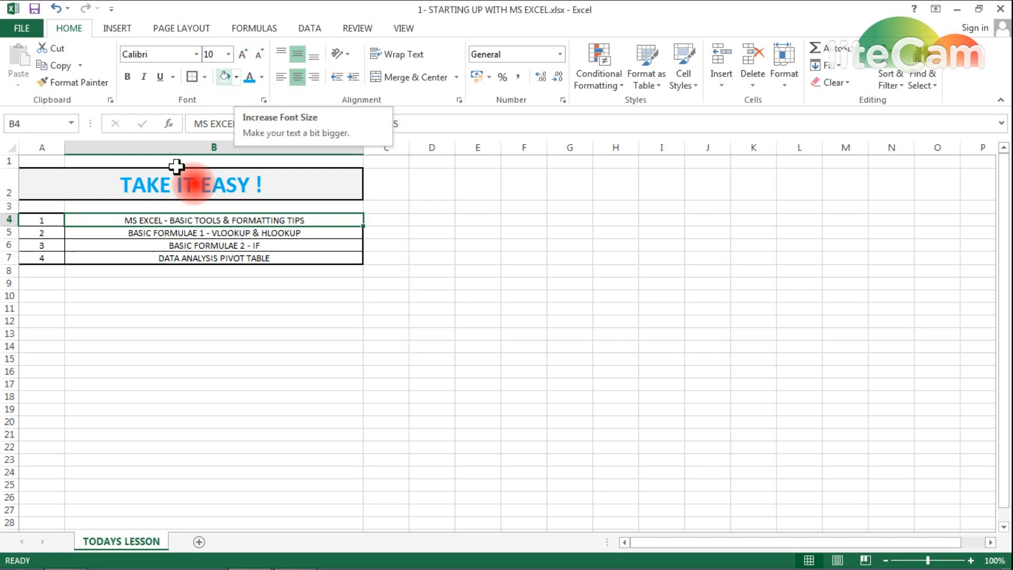
{"action": "left_click", "coordinate": [243, 58]}
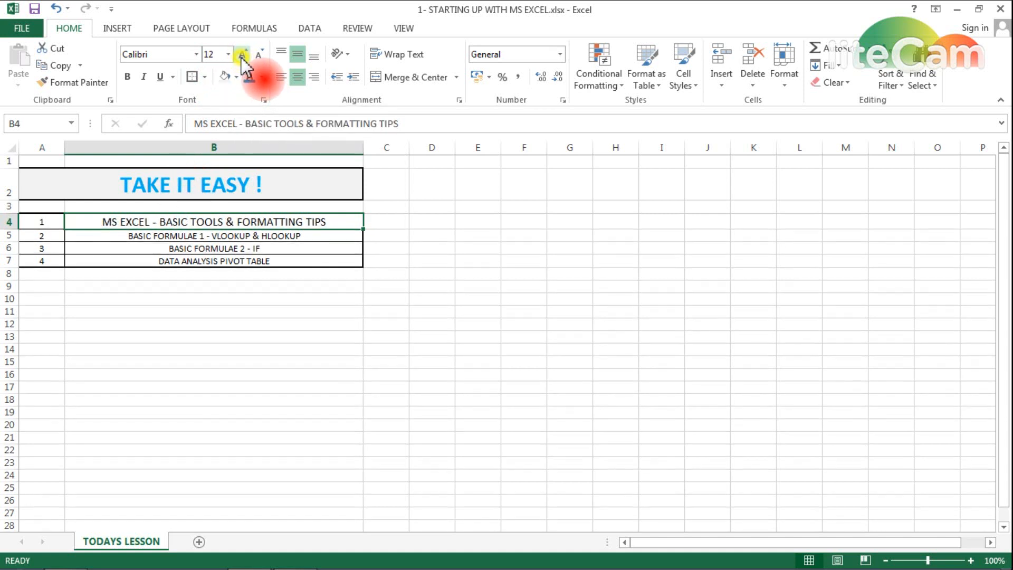
{"action": "left_click", "coordinate": [259, 57]}
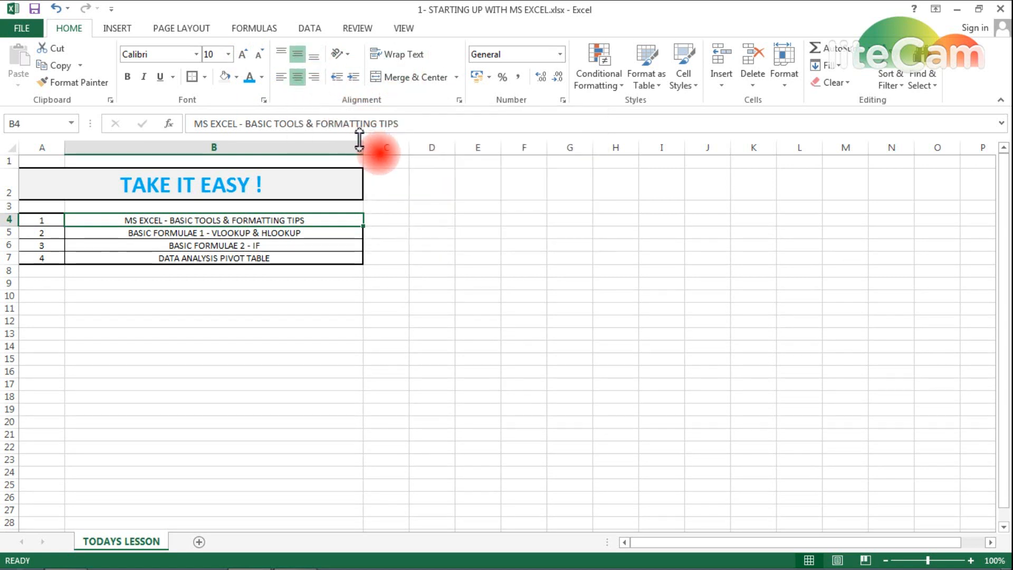
- Try a narrower column B with wrapped text, then restore it
{"action": "left_click_drag", "start_coordinate": [362, 146], "coordinate": [242, 147]}
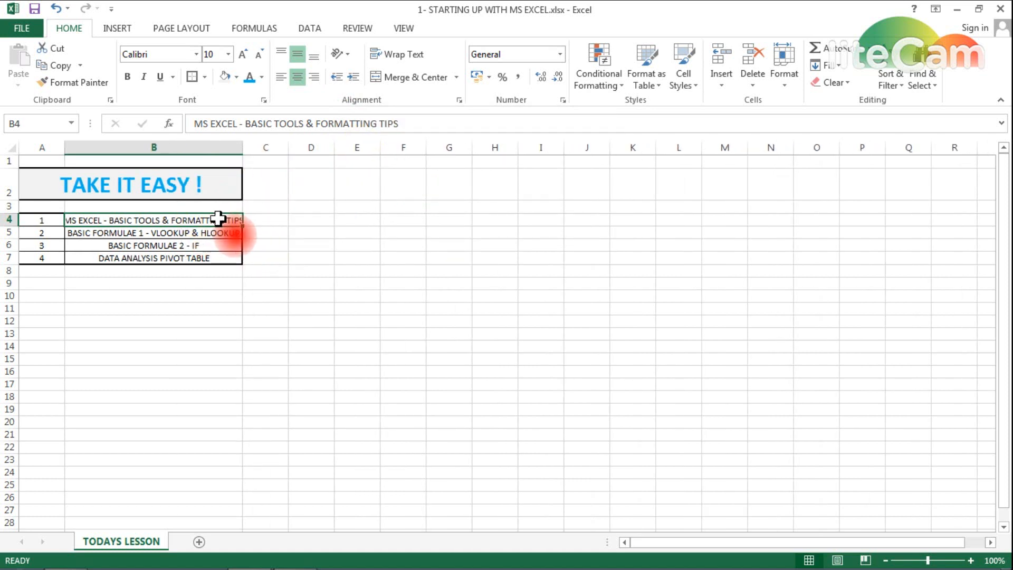
{"action": "left_click", "coordinate": [380, 58]}
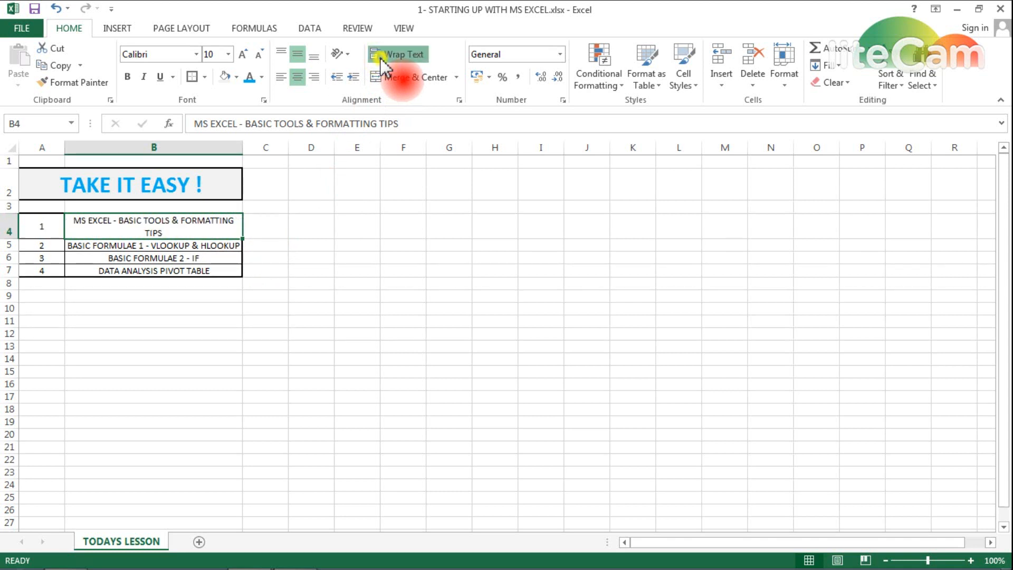
{"action": "left_click", "coordinate": [380, 58]}
{"action": "mouse_move", "coordinate": [242, 148]}
{"action": "left_mouse_down"}
{"action": "mouse_move", "coordinate": [300, 151]}
{"action": "mouse_move", "coordinate": [231, 151]}
{"action": "left_mouse_up"}
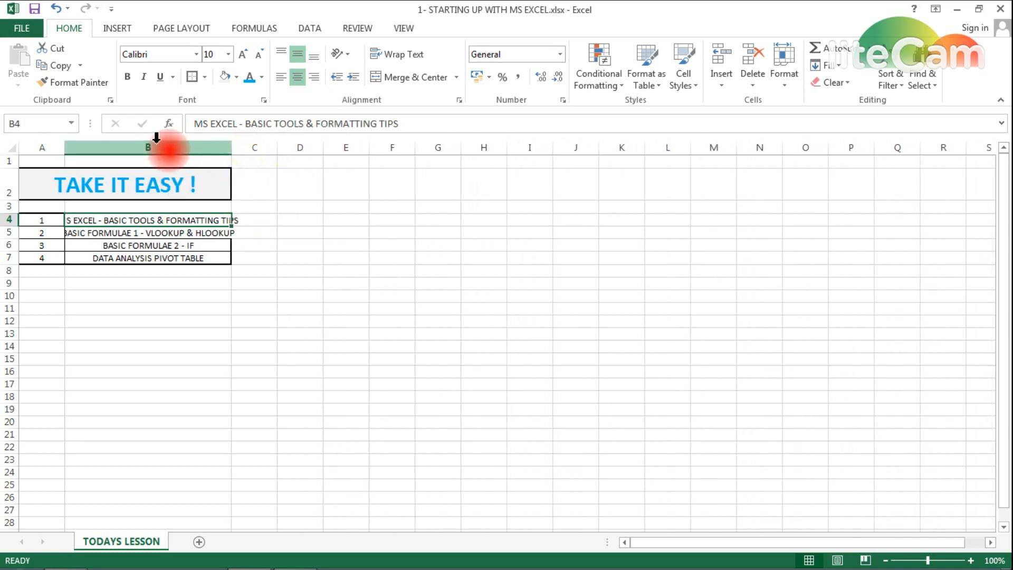
- Wrap column B, make rows 4–7 taller, and widen column B so titles fit one line
{"action": "left_click", "coordinate": [152, 144]}
{"action": "left_click", "coordinate": [398, 55]}
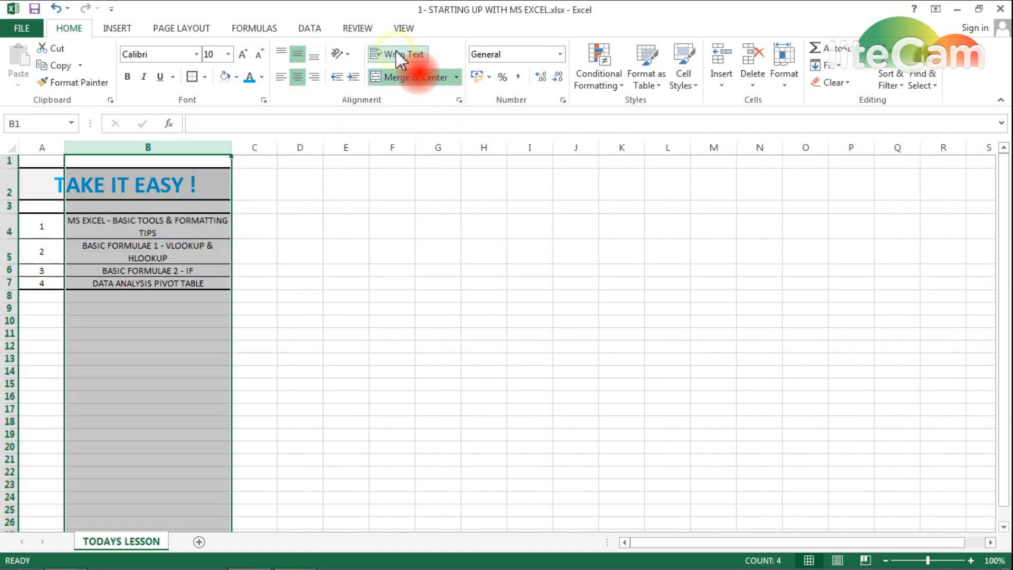
{"action": "left_click_drag", "start_coordinate": [9, 231], "coordinate": [9, 284]}
{"action": "left_click_drag", "start_coordinate": [6, 242], "coordinate": [9, 245]}
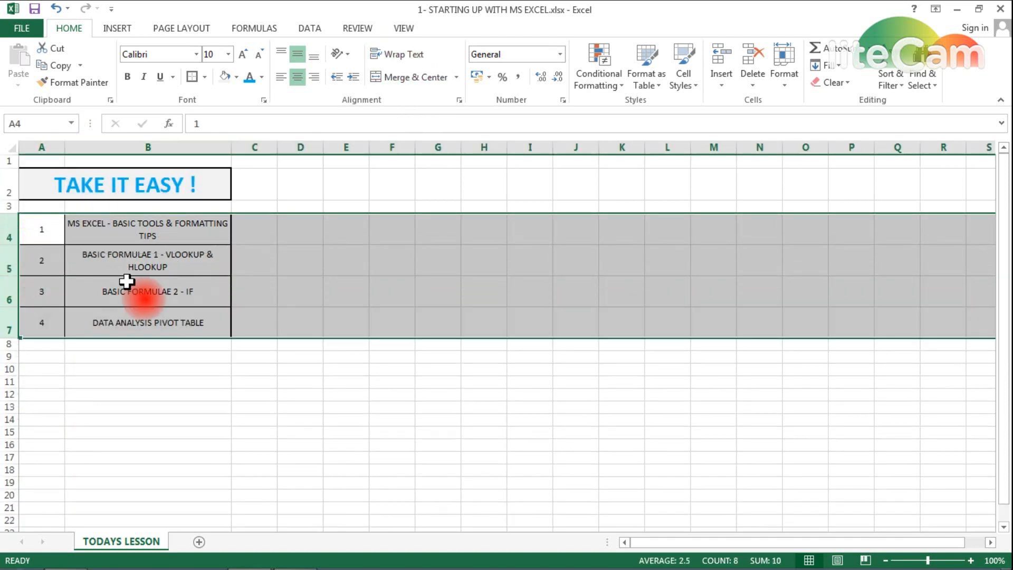
{"action": "left_click", "coordinate": [290, 294]}
{"action": "left_click_drag", "start_coordinate": [230, 146], "coordinate": [255, 146]}
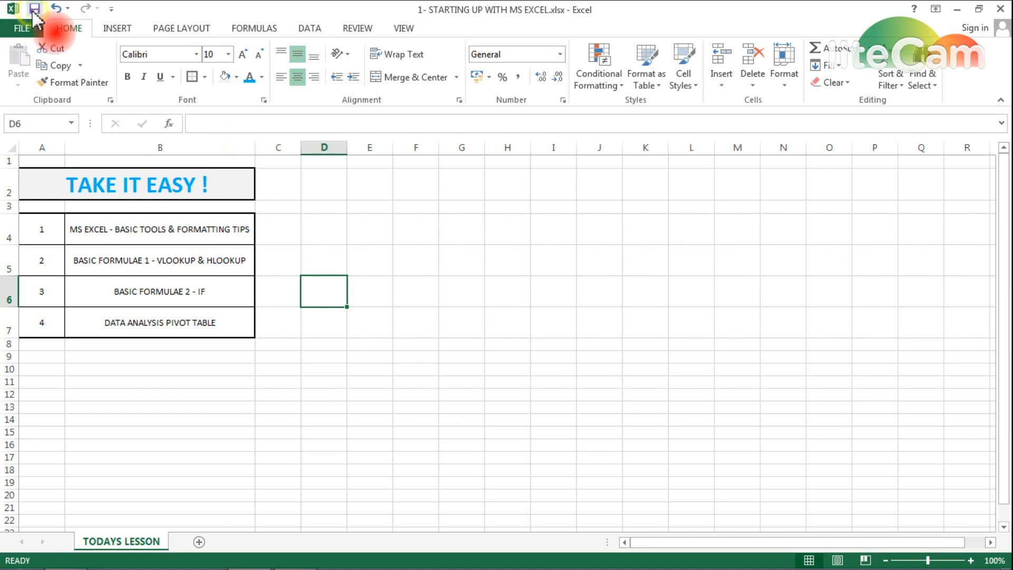
- Select the first lesson title in B4 and bring up the Fill Color palette
{"action": "left_click", "coordinate": [169, 232]}
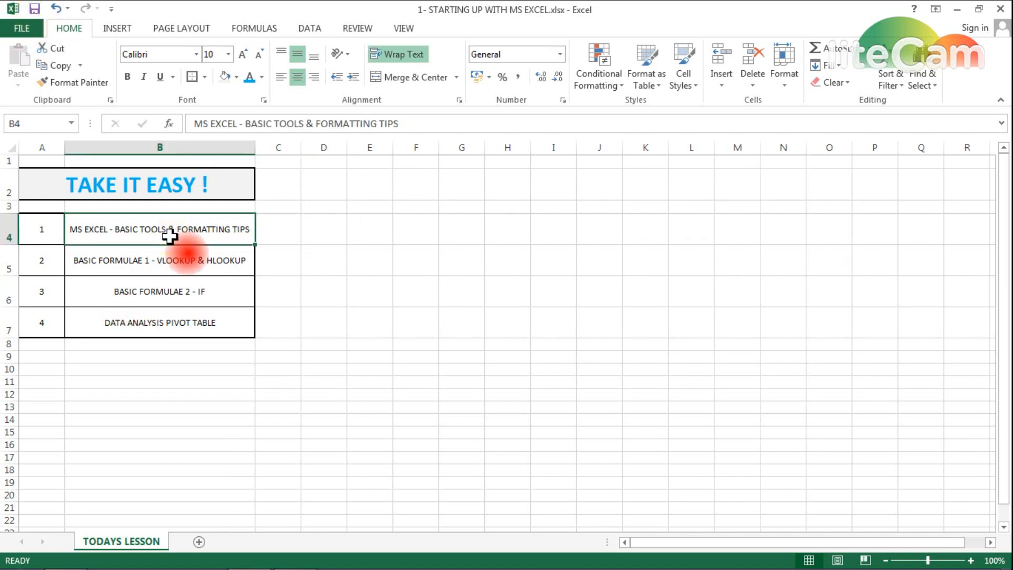
{"action": "left_click", "coordinate": [414, 227]}
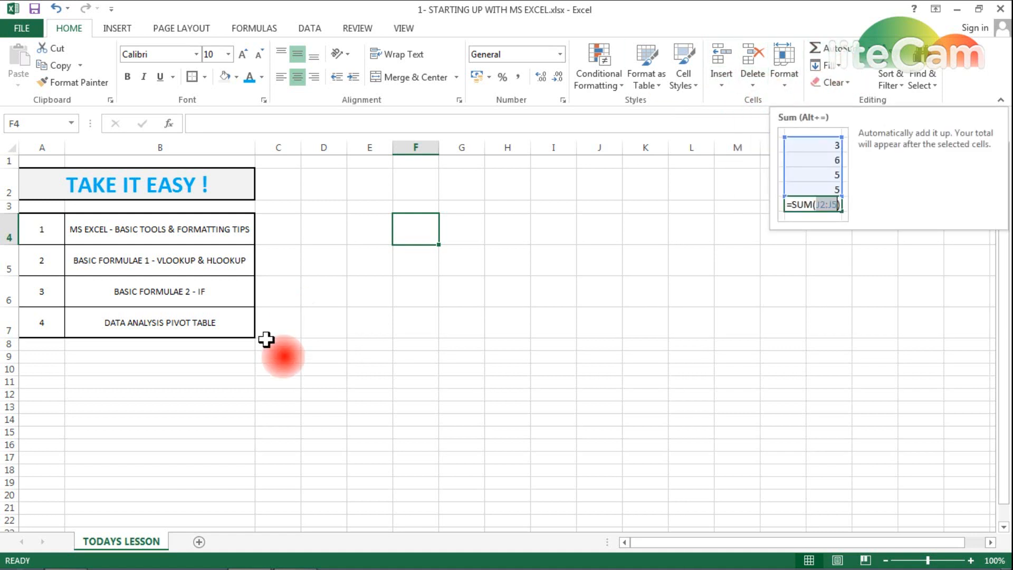
{"action": "left_click", "coordinate": [153, 236]}
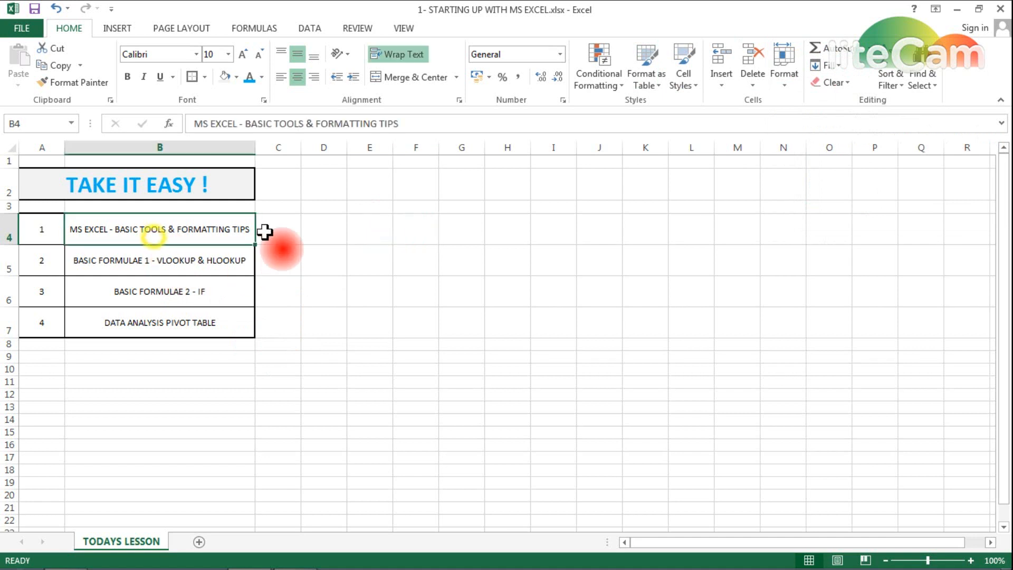
{"action": "left_click", "coordinate": [237, 77]}
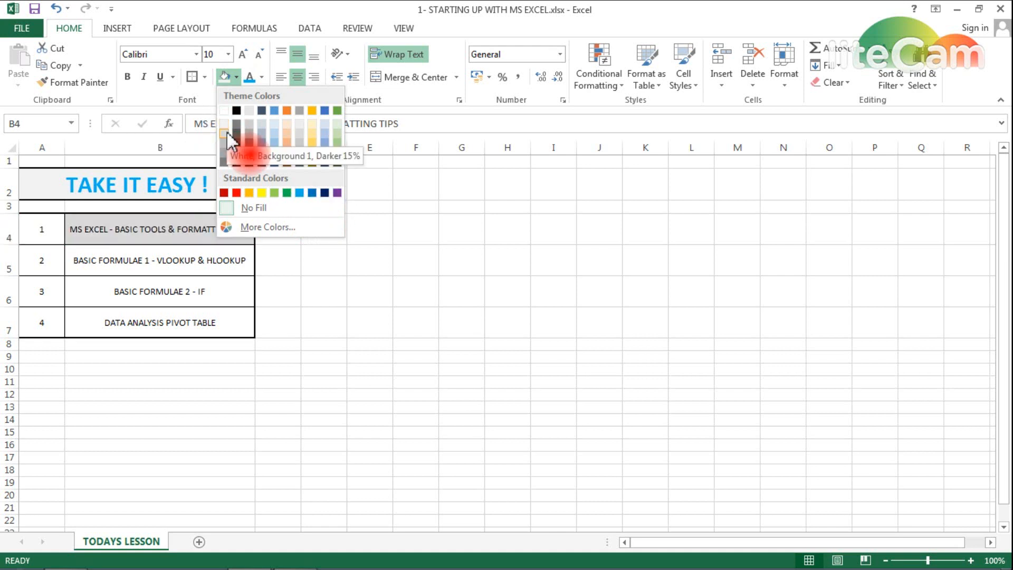
- Fill B4 light green, then glance at the File view and return to the sheet
{"action": "left_click", "coordinate": [336, 135]}
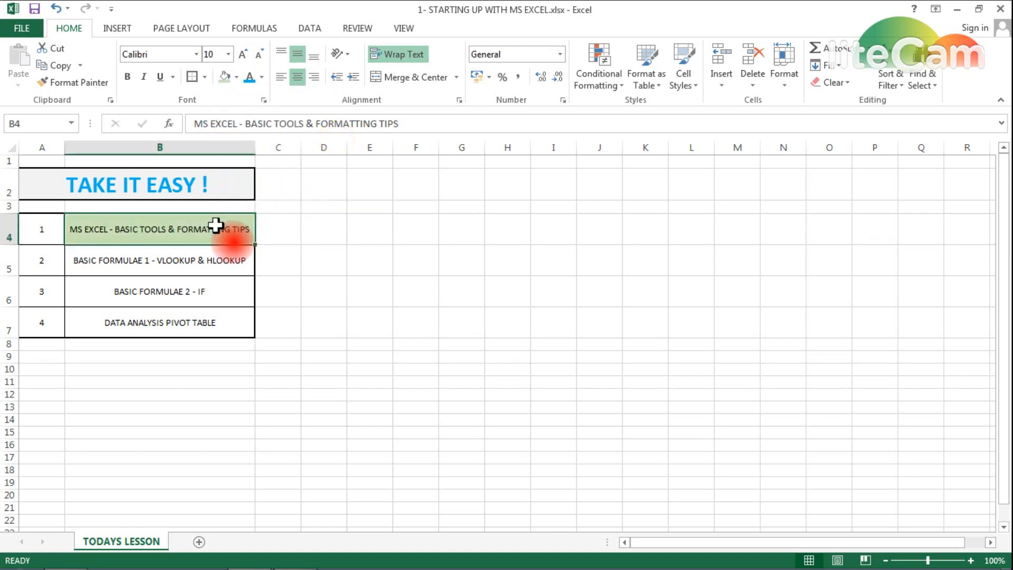
{"action": "left_click", "coordinate": [172, 260]}
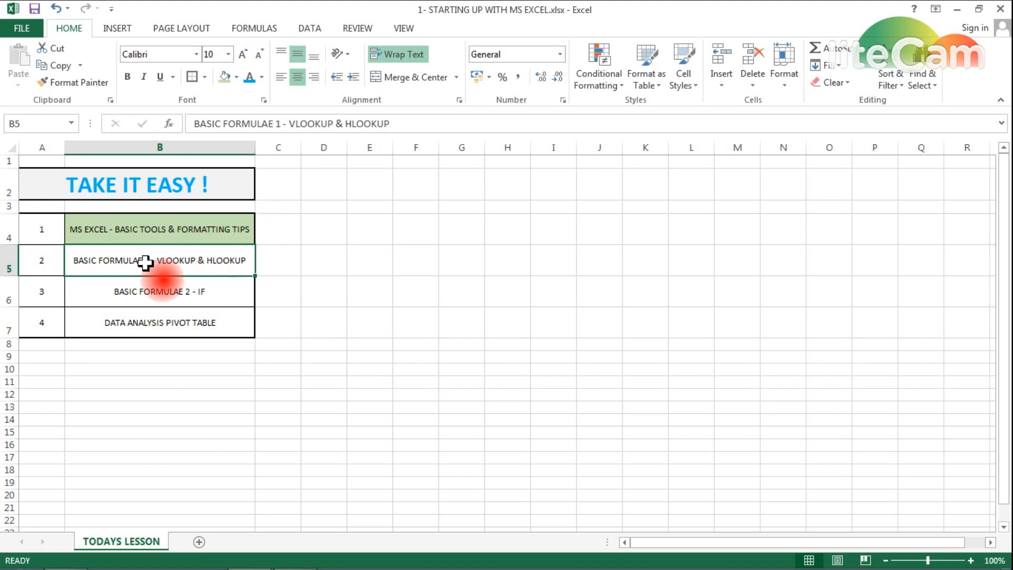
{"action": "left_click", "coordinate": [36, 32]}
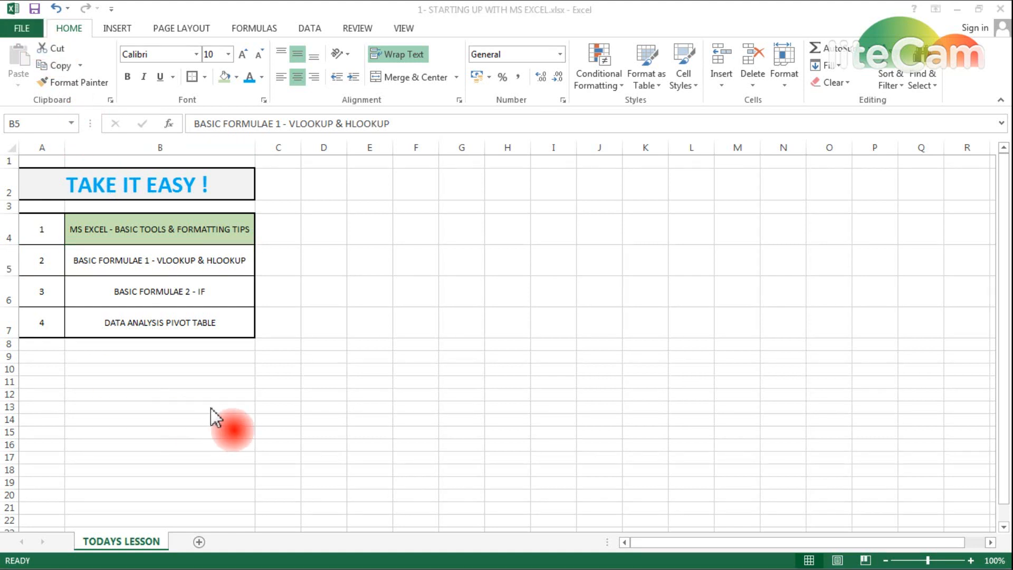
{"action": "left_click", "coordinate": [198, 543]}
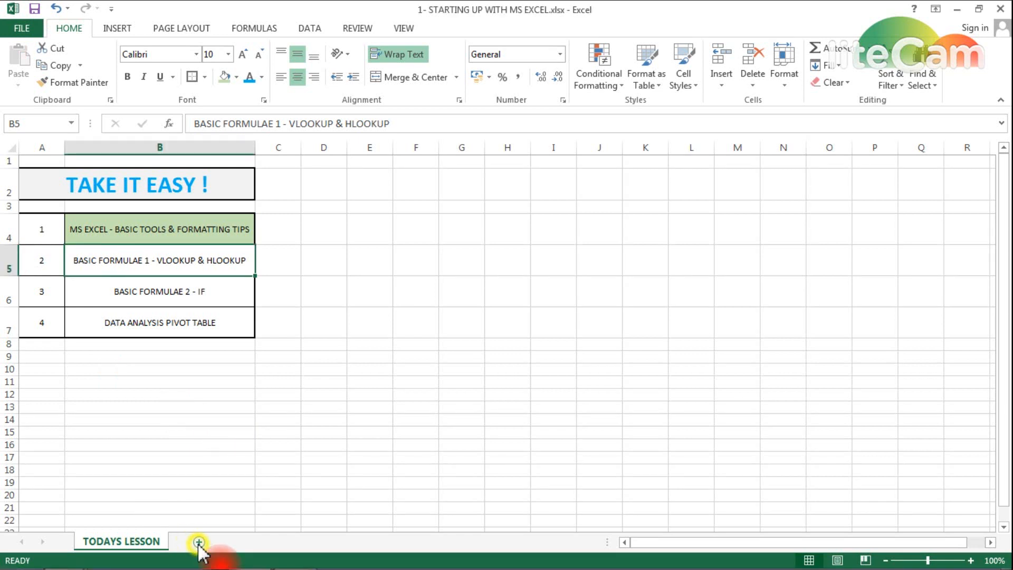
- On a new sheet, enter labels SALARY, RENT, FOOD EXPENSE and MISC in B3:B6
{"action": "left_click", "coordinate": [199, 544]}
{"action": "left_click", "coordinate": [89, 194]}
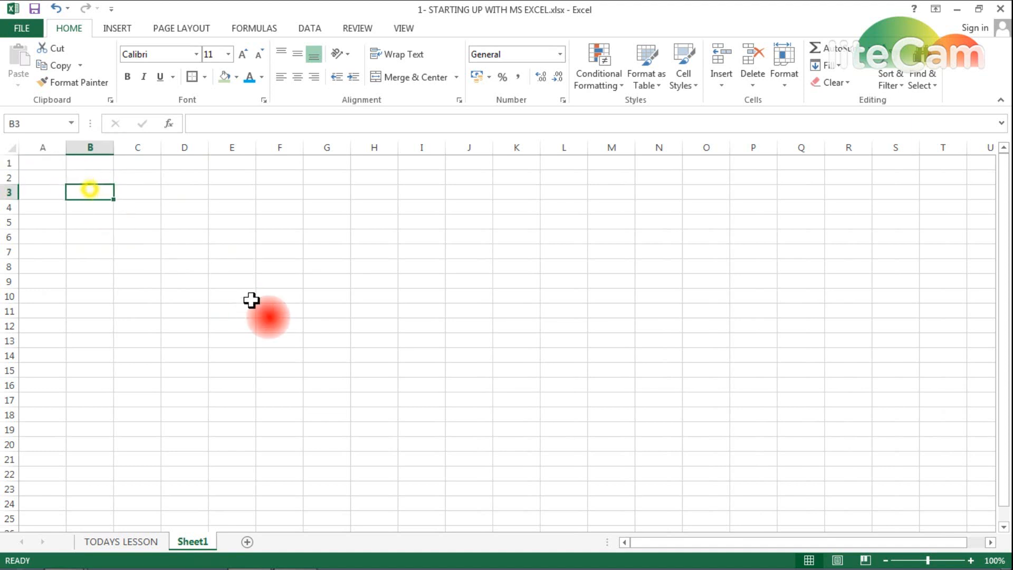
{"action": "key", "text": "Caps_Lock"}
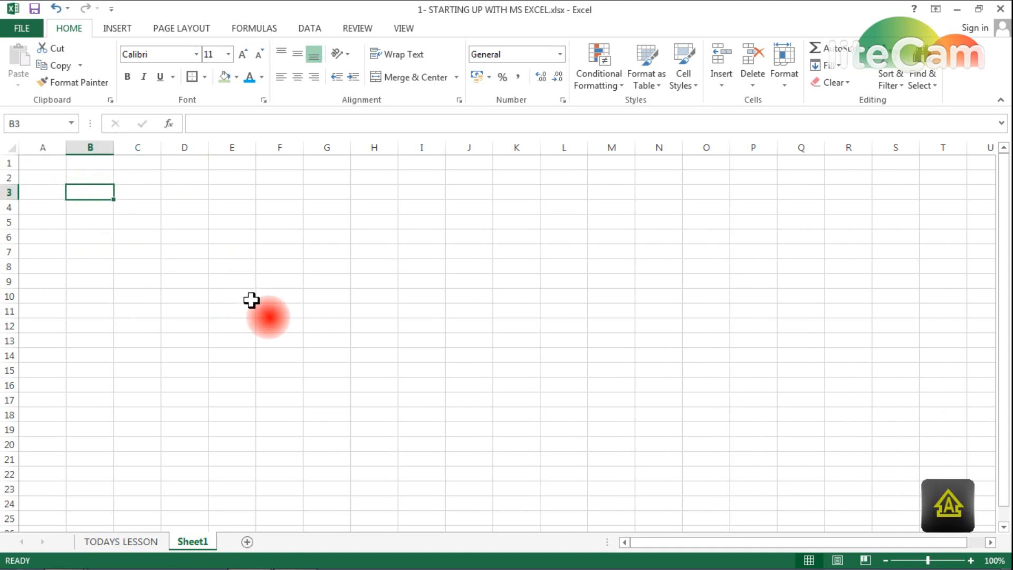
{"action": "type", "text": "SALARY"}
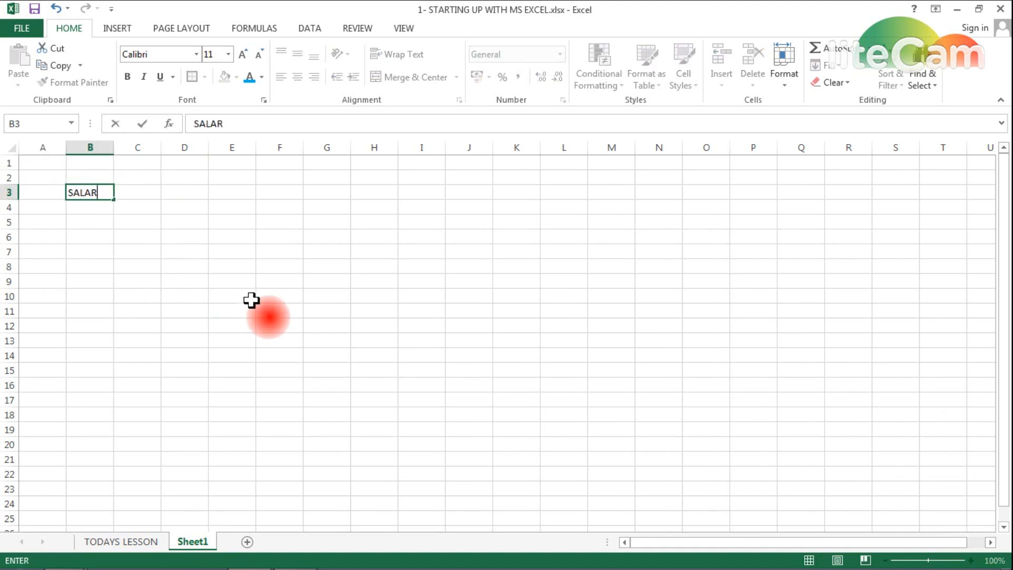
{"action": "key", "text": "Return"}
{"action": "type", "text": "RENT"}
{"action": "key", "text": "Return"}
{"action": "type", "text": "FOOD"}
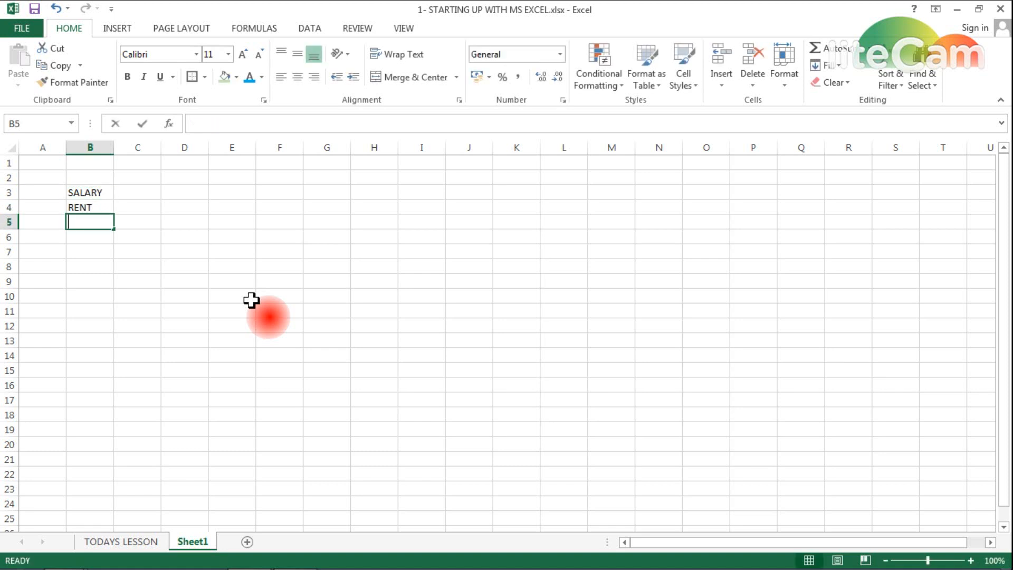
{"action": "type", "text": " EXPENSE"}
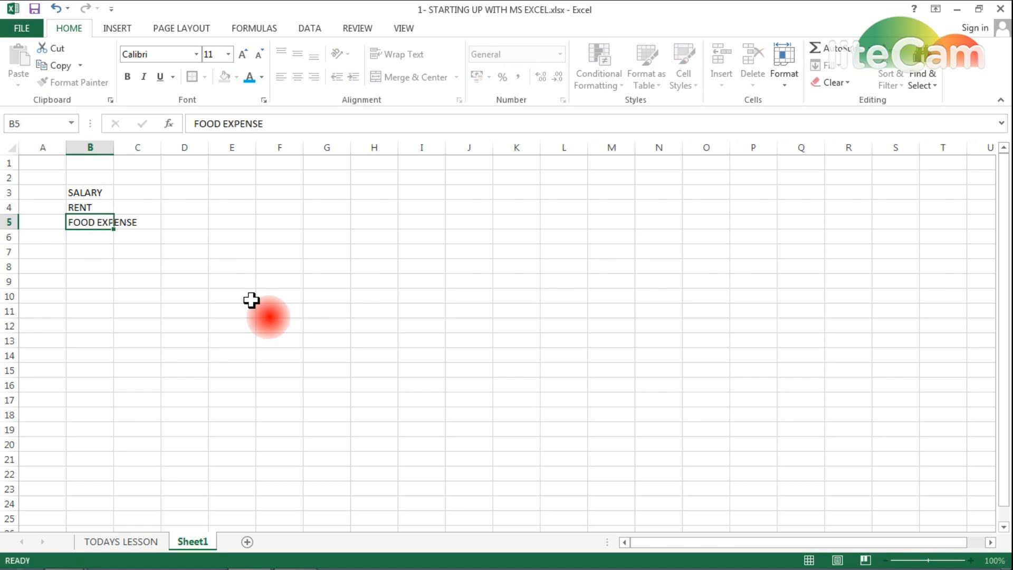
{"action": "key", "text": "Return"}
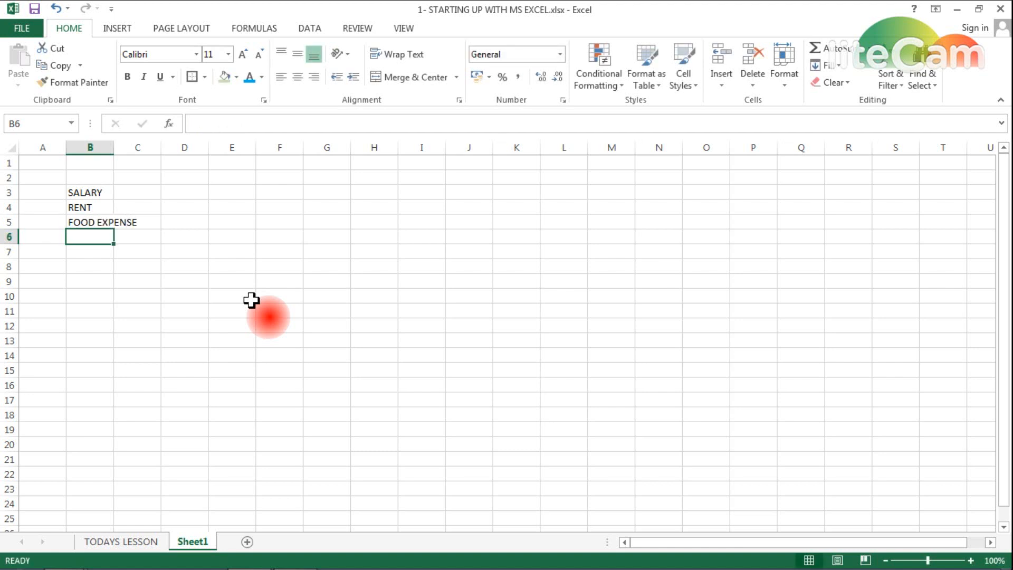
{"action": "type", "text": "MISC"}
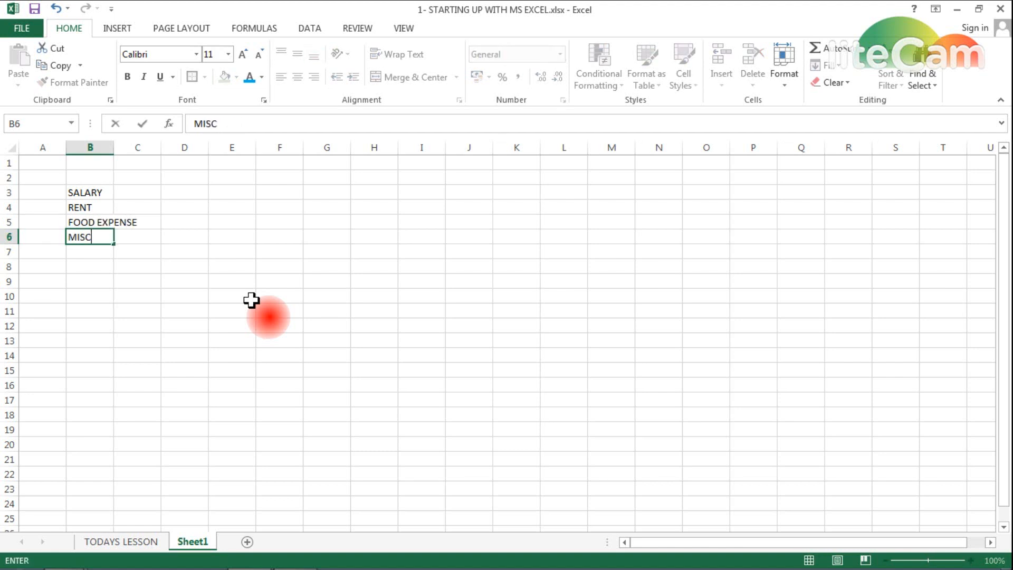
{"action": "key", "text": "Return"}
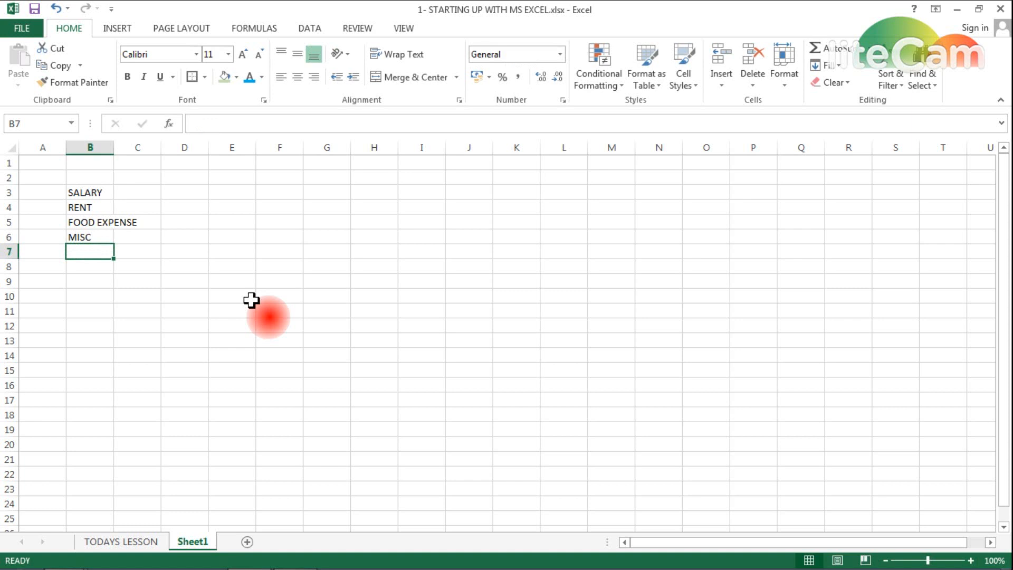
- Autofit column B and enter amounts 50000, 10000, 8000 and 5000 in C3:C6
{"action": "double_click", "coordinate": [113, 148]}
{"action": "left_click", "coordinate": [112, 147]}
{"action": "left_click", "coordinate": [154, 190]}
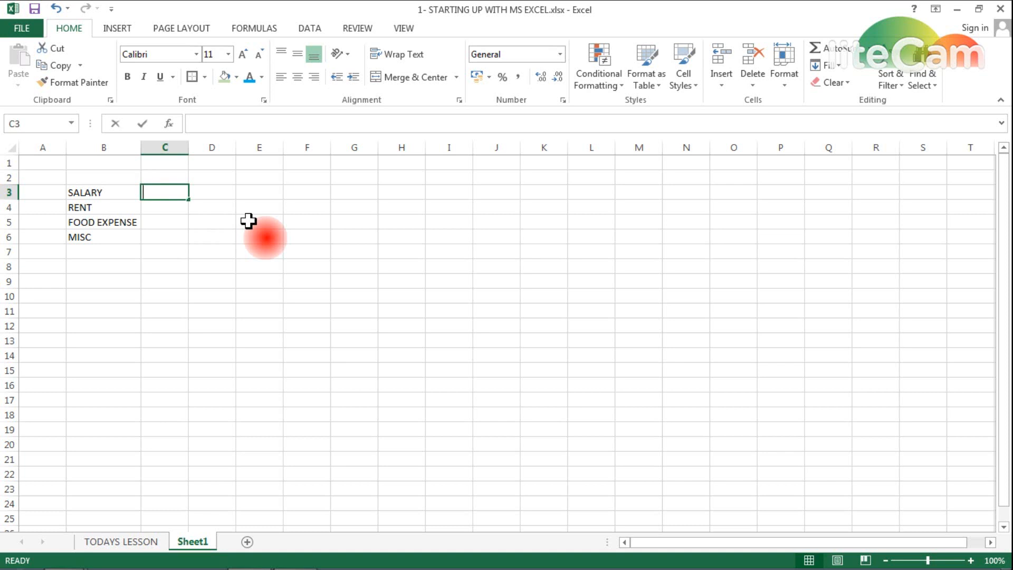
{"action": "type", "text": "50000"}
{"action": "key", "text": "Return"}
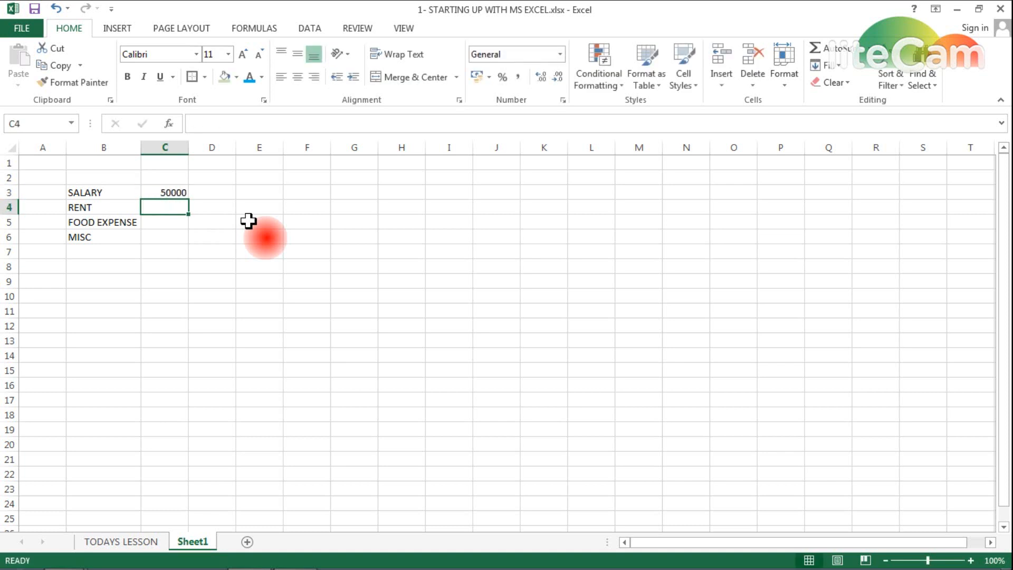
{"action": "type", "text": "10000"}
{"action": "key", "text": "Return"}
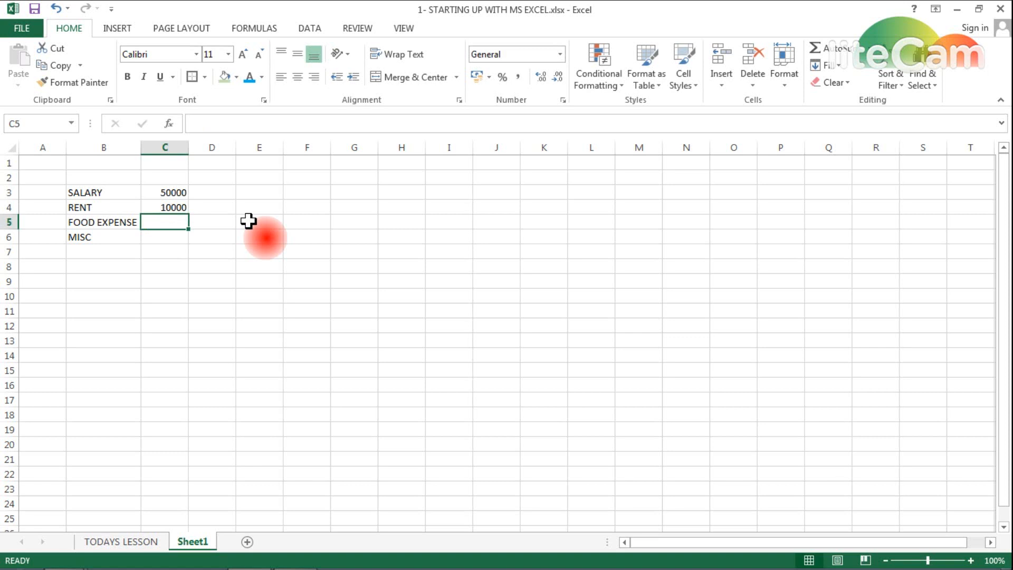
{"action": "type", "text": "8000"}
{"action": "key", "text": "Return"}
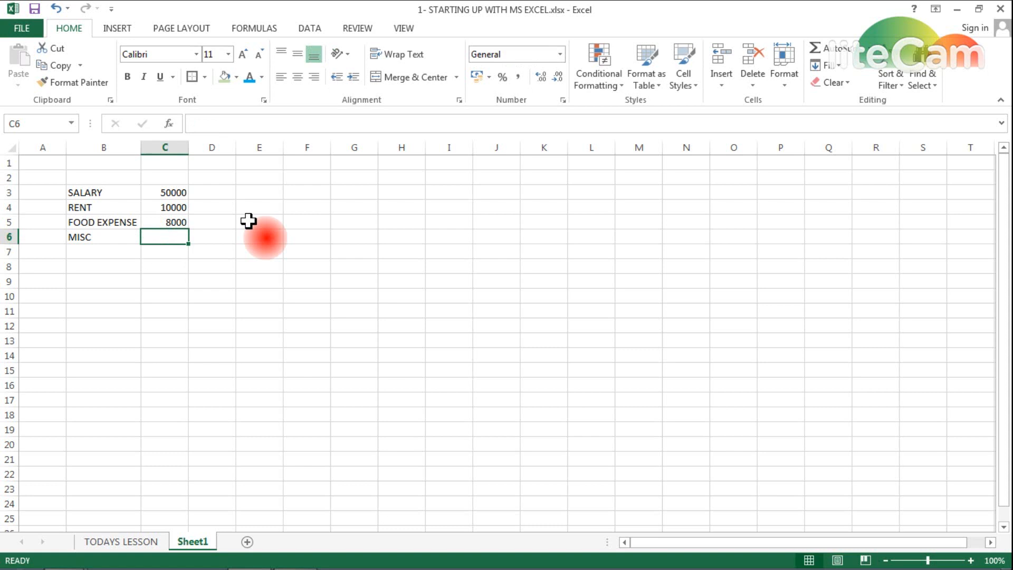
{"action": "type", "text": "5000"}
{"action": "key", "text": "Return"}
- Add a TOTAL SAVINGS label in B8 and start a formula in C8
{"action": "key", "text": "Down"}
{"action": "key", "text": "Left"}
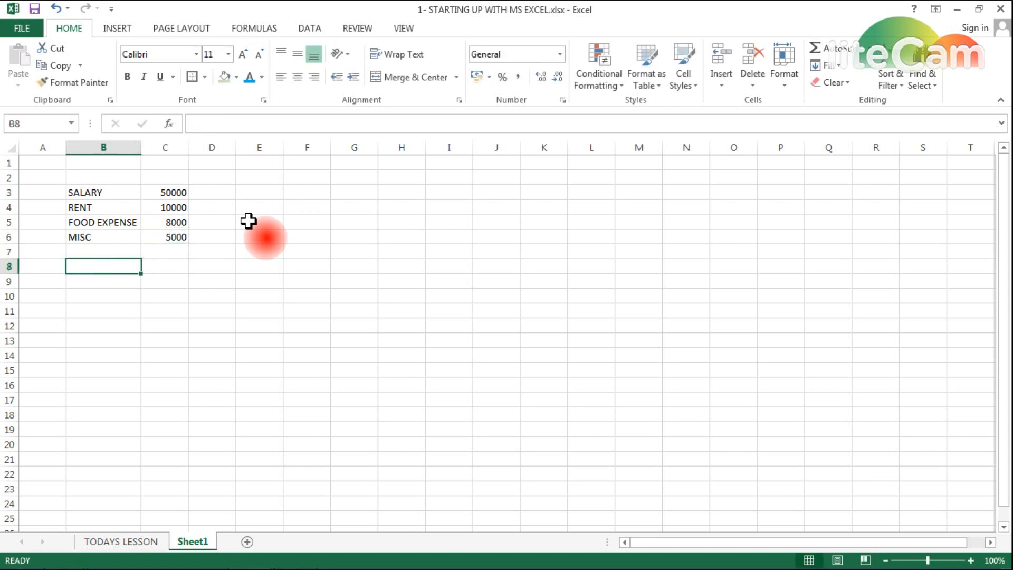
{"action": "type", "text": "TOTAL SAVING"}
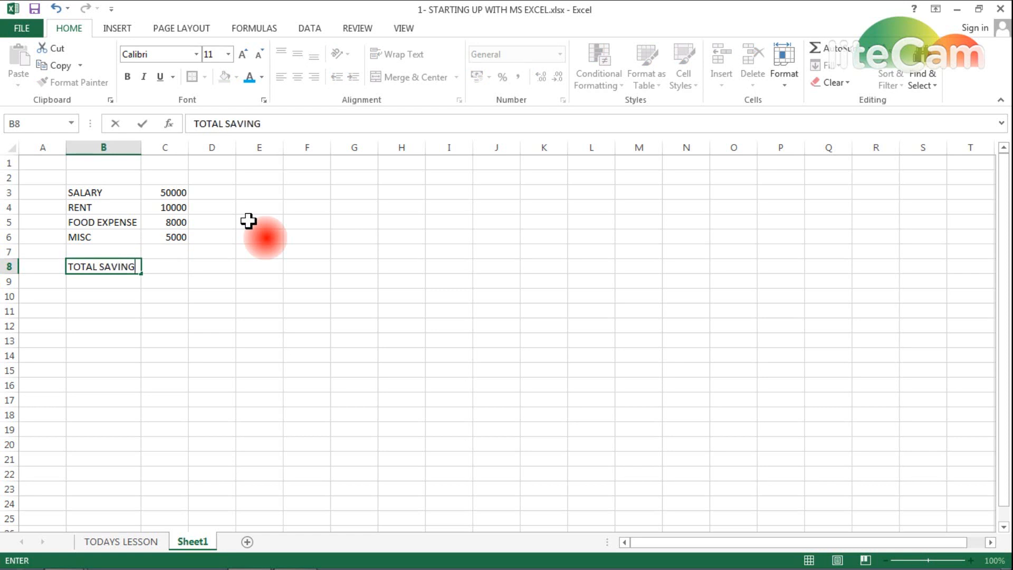
{"action": "type", "text": "S"}
{"action": "key", "text": "Return"}
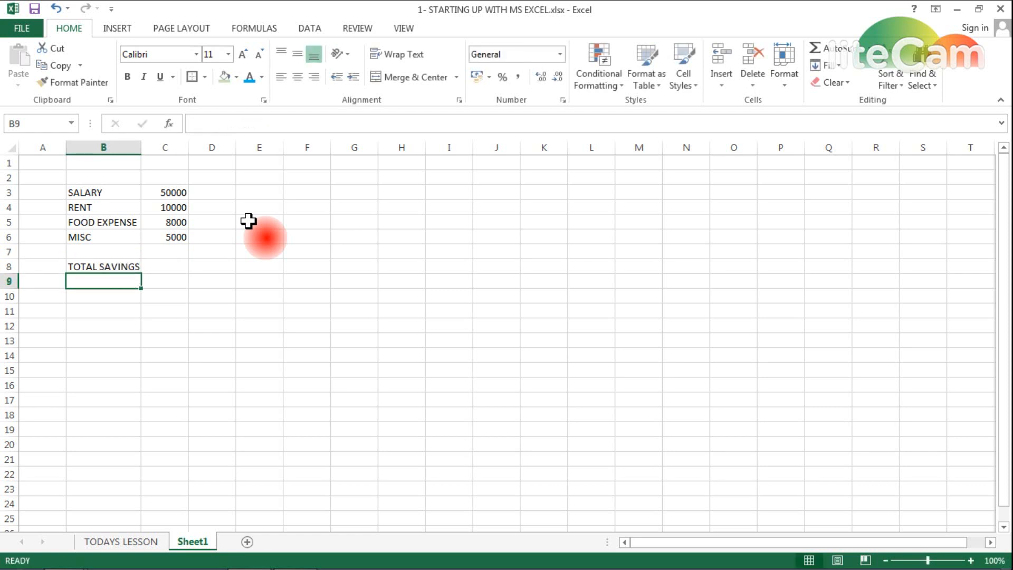
{"action": "key", "text": "Up"}
{"action": "key", "text": "Right"}
{"action": "type", "text": "="}
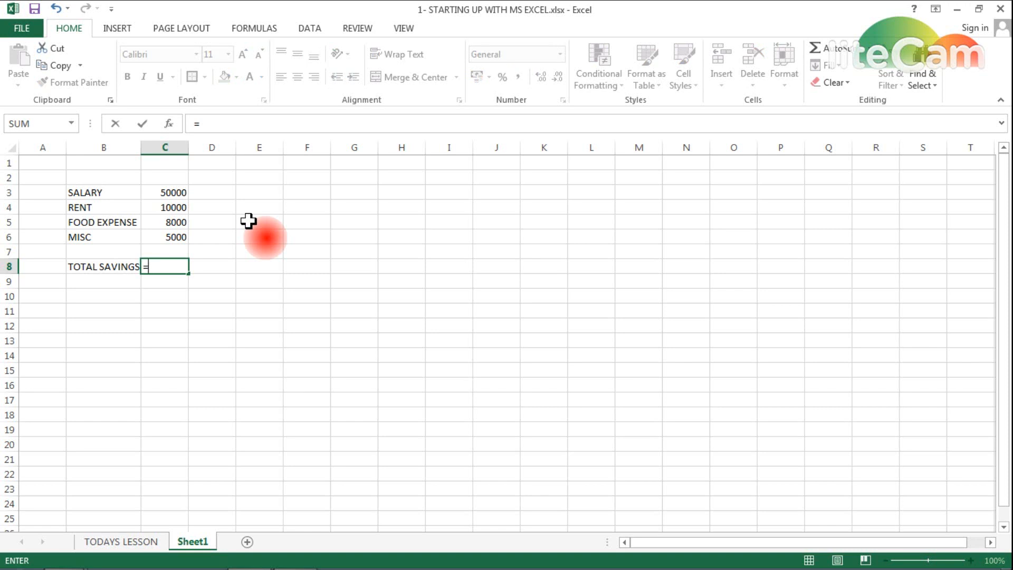
- Complete =C3-C4-C5-C6 in C8 for total savings of 27000, then select B8:C8
{"action": "key", "text": "Up"}
{"action": "key", "text": "Up"}
{"action": "key", "text": "Up"}
{"action": "key", "text": "Up"}
{"action": "key", "text": "Up"}
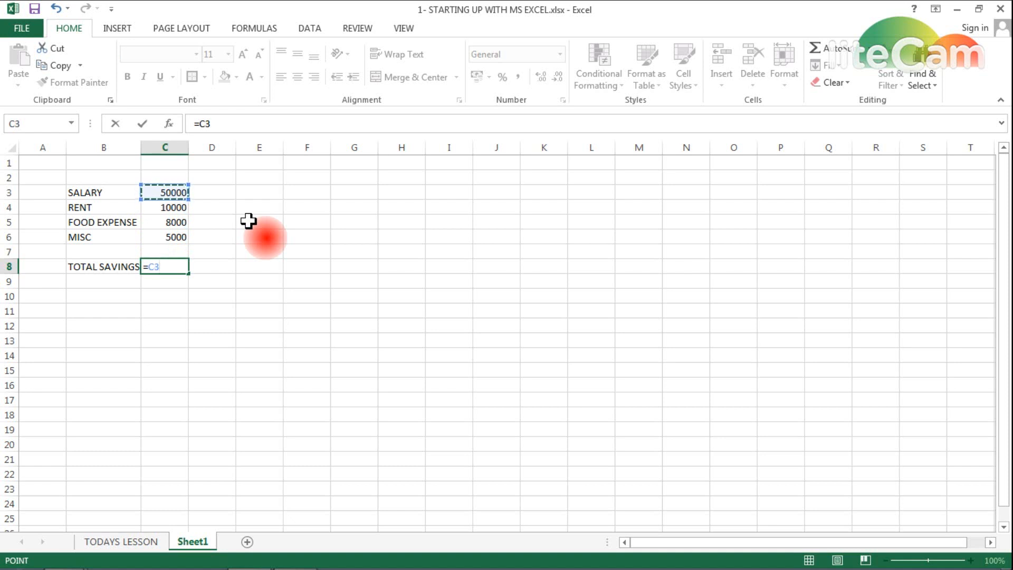
{"action": "type", "text": "-"}
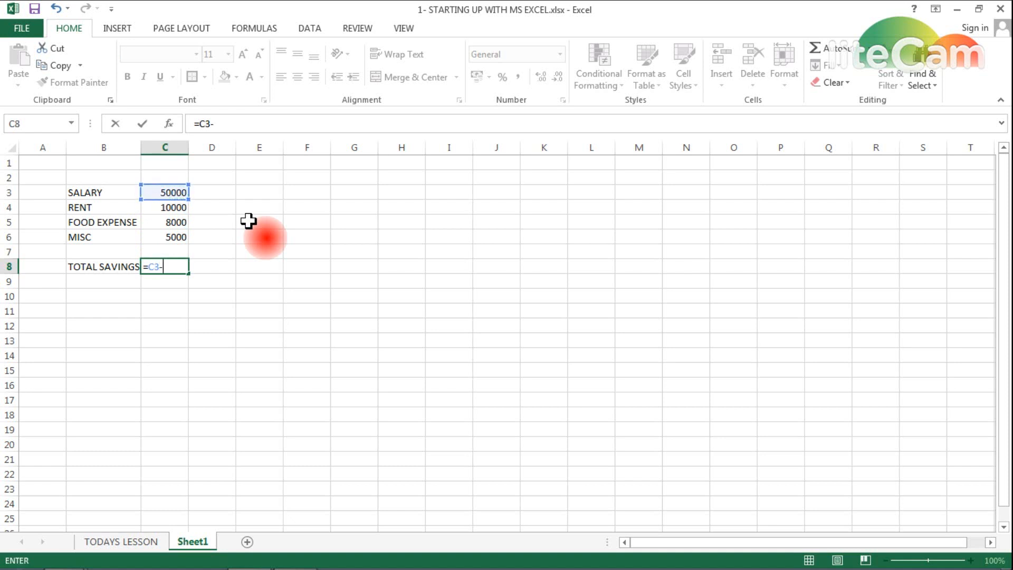
{"action": "left_click", "coordinate": [166, 208]}
{"action": "type", "text": "-"}
{"action": "left_click", "coordinate": [170, 224]}
{"action": "type", "text": "-"}
{"action": "left_click", "coordinate": [170, 236]}
{"action": "key", "text": "Return"}
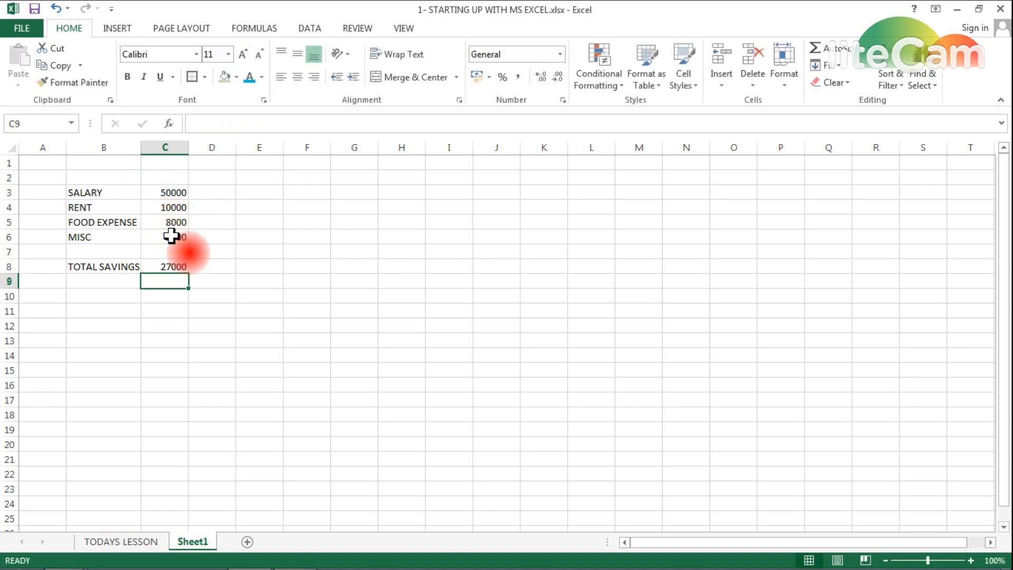
{"action": "key", "text": "Up"}
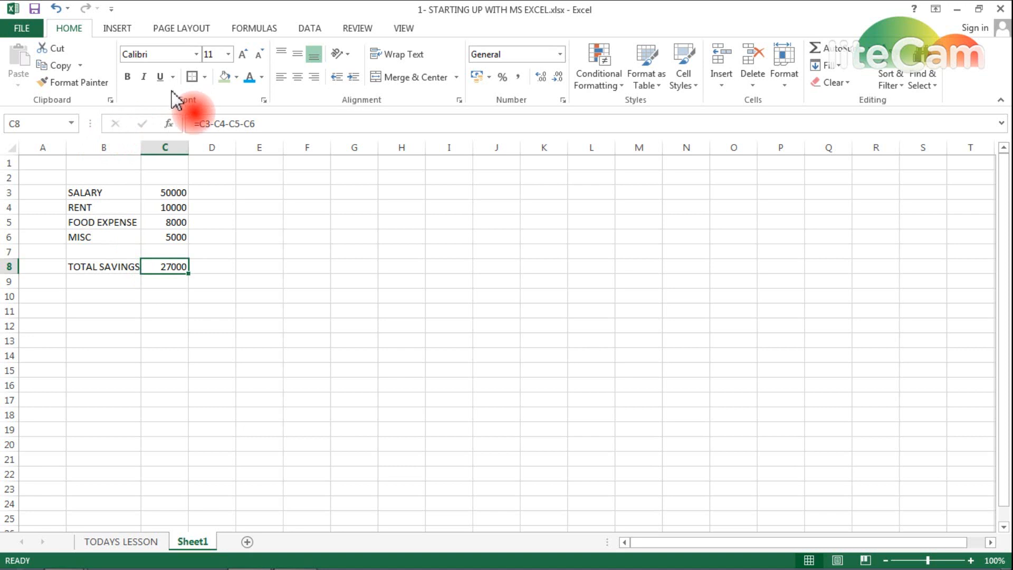
{"action": "key", "text": "shift+Left"}
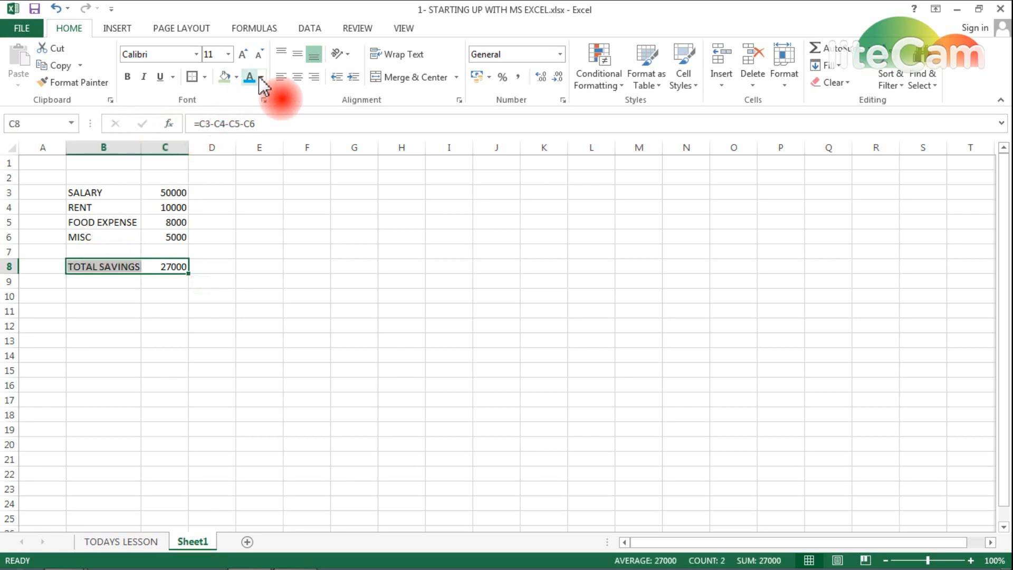
- Make the TOTAL SAVINGS row B8:C8 bold with All Borders, and autofit column B
{"action": "left_click", "coordinate": [127, 77]}
{"action": "left_click", "coordinate": [204, 78]}
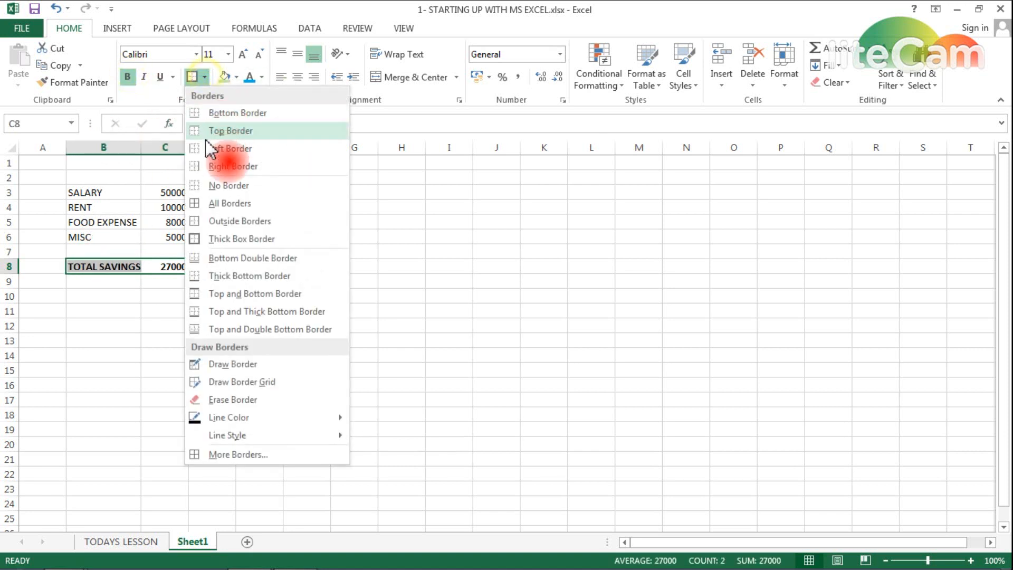
{"action": "left_click", "coordinate": [211, 200]}
{"action": "left_click", "coordinate": [270, 267]}
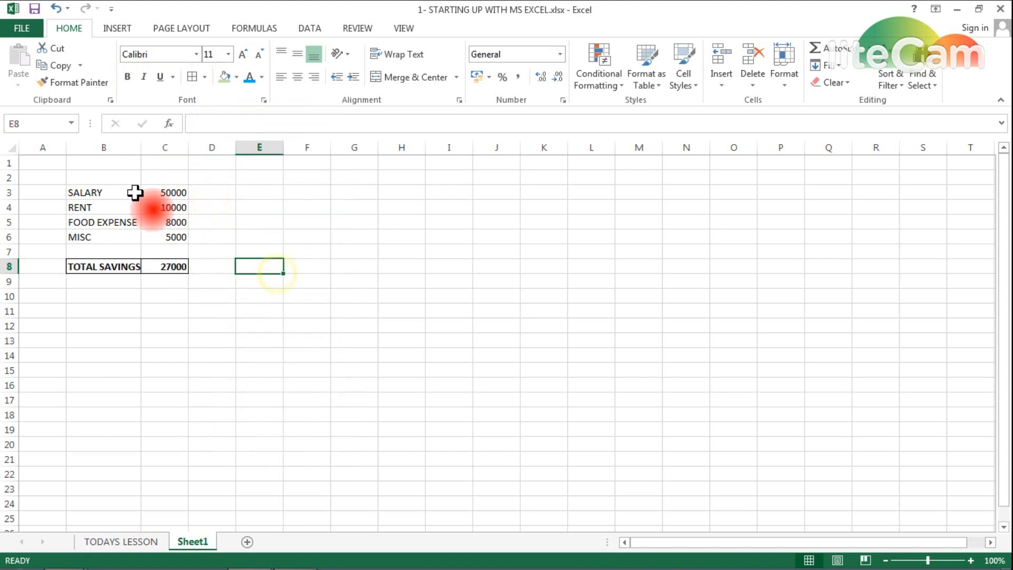
{"action": "double_click", "coordinate": [141, 148]}
- Apply All Borders to the salary-to-misc list B3:C6
{"action": "left_click_drag", "start_coordinate": [120, 185], "coordinate": [158, 235]}
{"action": "left_click", "coordinate": [193, 79]}
{"action": "left_click", "coordinate": [263, 311]}
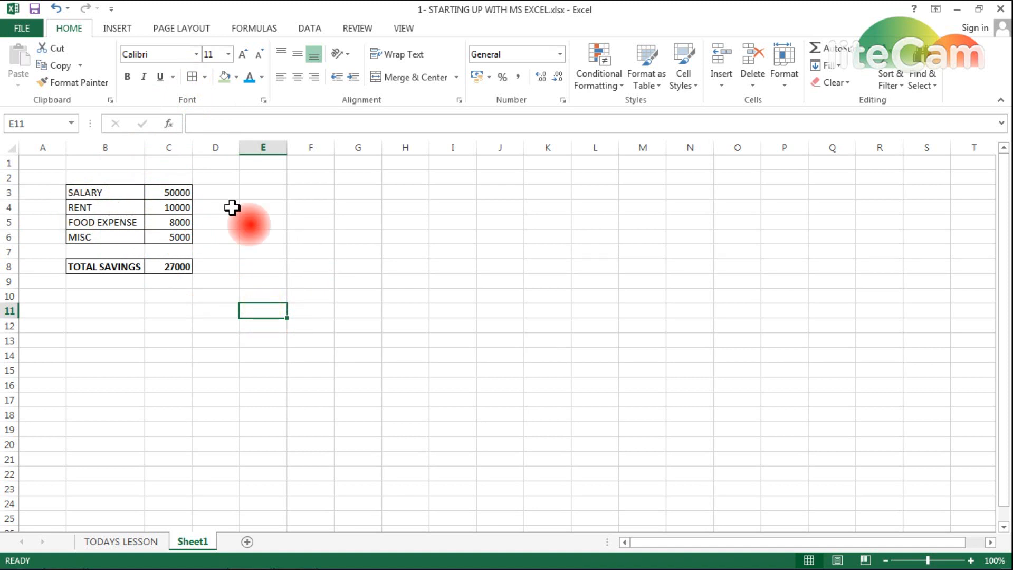
{"action": "left_click", "coordinate": [262, 195]}
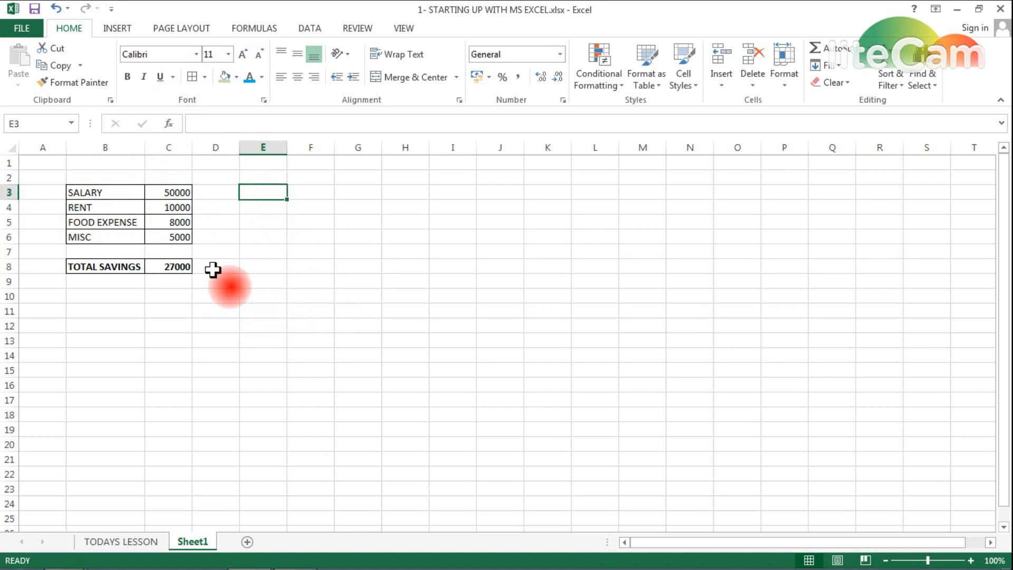
{"action": "left_click", "coordinate": [161, 195]}
- Enter =SUM(C4:C6) in C12 to total the expenses as 23000
{"action": "key", "text": "Down"}
{"action": "key", "text": "Down"}
{"action": "key", "text": "Down"}
{"action": "key", "text": "Down"}
{"action": "key", "text": "Down"}
{"action": "key", "text": "Down"}
{"action": "key", "text": "Down"}
{"action": "key", "text": "Down"}
{"action": "key", "text": "Down"}
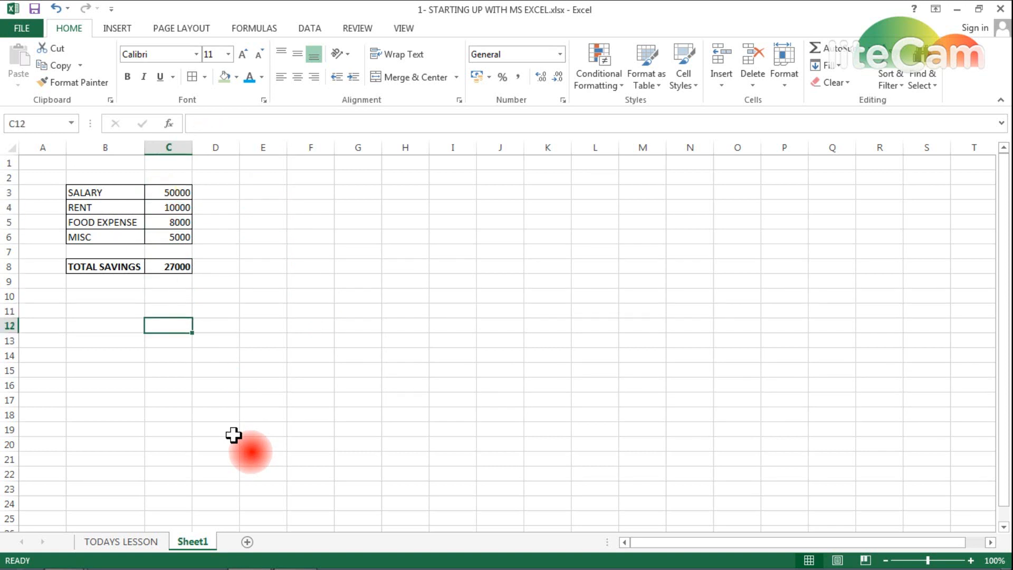
{"action": "type", "text": "="}
{"action": "key", "text": "Up"}
{"action": "key", "text": "Up"}
{"action": "key", "text": "Up"}
{"action": "key", "text": "Down"}
{"action": "key", "text": "Escape"}
{"action": "type", "text": "=SUM("}
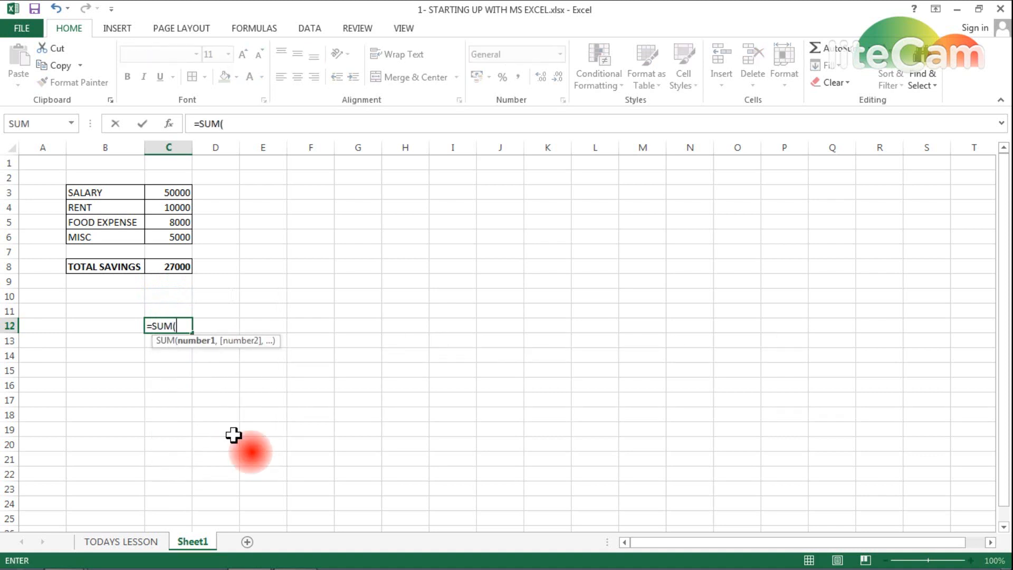
{"action": "key", "text": "Up"}
{"action": "key", "text": "Up"}
{"action": "key", "text": "Up"}
{"action": "key", "text": "Up"}
{"action": "key", "text": "Up"}
{"action": "key", "text": "Up"}
{"action": "key", "text": "shift+Up"}
{"action": "key", "text": "shift+Up"}
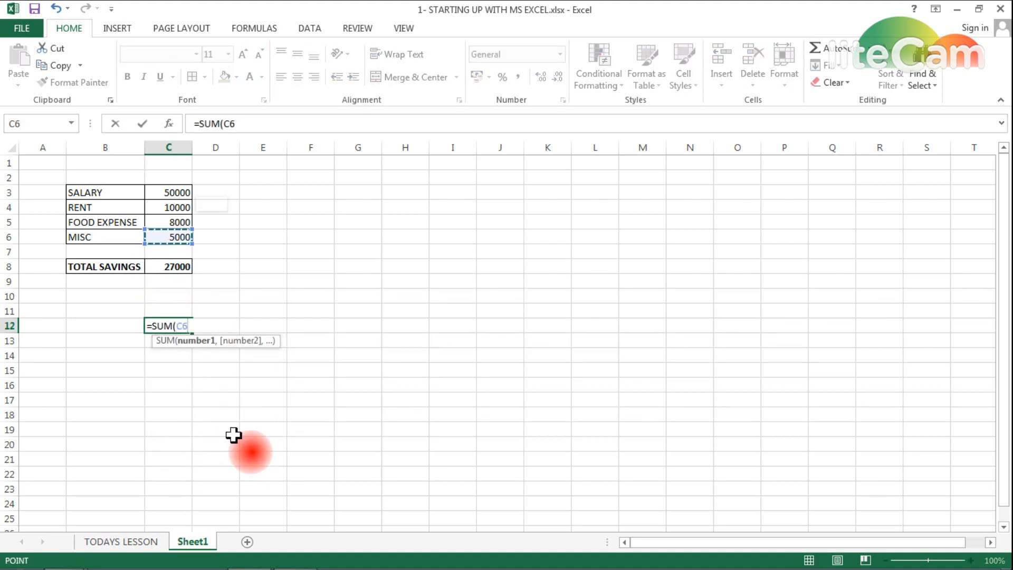
{"action": "key", "text": "Return"}
- Label B12 EXPENSES and B11 INCOME, with =C3 in C11 showing 50000
{"action": "key", "text": "Up"}
{"action": "key", "text": "Left"}
{"action": "type", "text": "EXP"}
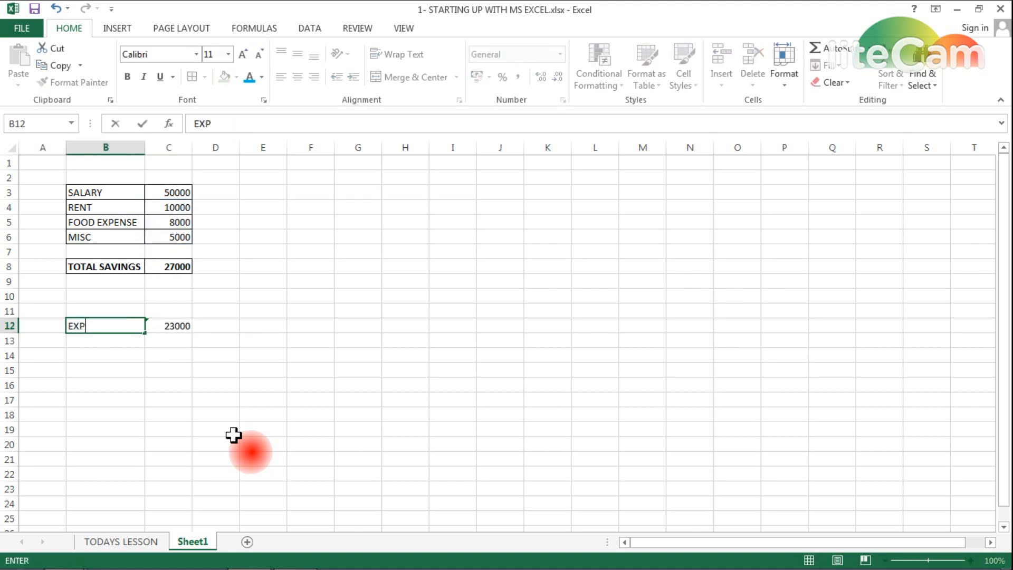
{"action": "type", "text": "ENSES"}
{"action": "key", "text": "Return"}
{"action": "key", "text": "Up"}
{"action": "key", "text": "Up"}
{"action": "type", "text": "INCOME"}
{"action": "key", "text": "Return"}
{"action": "key", "text": "Up"}
{"action": "key", "text": "Right"}
{"action": "type", "text": "="}
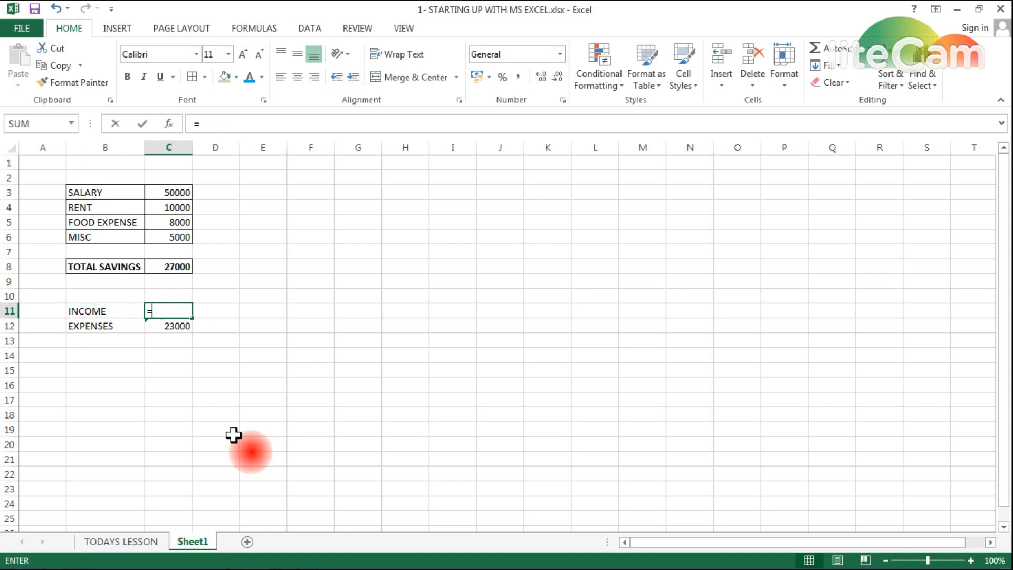
{"action": "key", "text": "Up"}
{"action": "key", "text": "Up"}
{"action": "key", "text": "Up"}
{"action": "key", "text": "Up"}
{"action": "key", "text": "Up"}
{"action": "key", "text": "Up"}
{"action": "key", "text": "Up"}
{"action": "key", "text": "Up"}
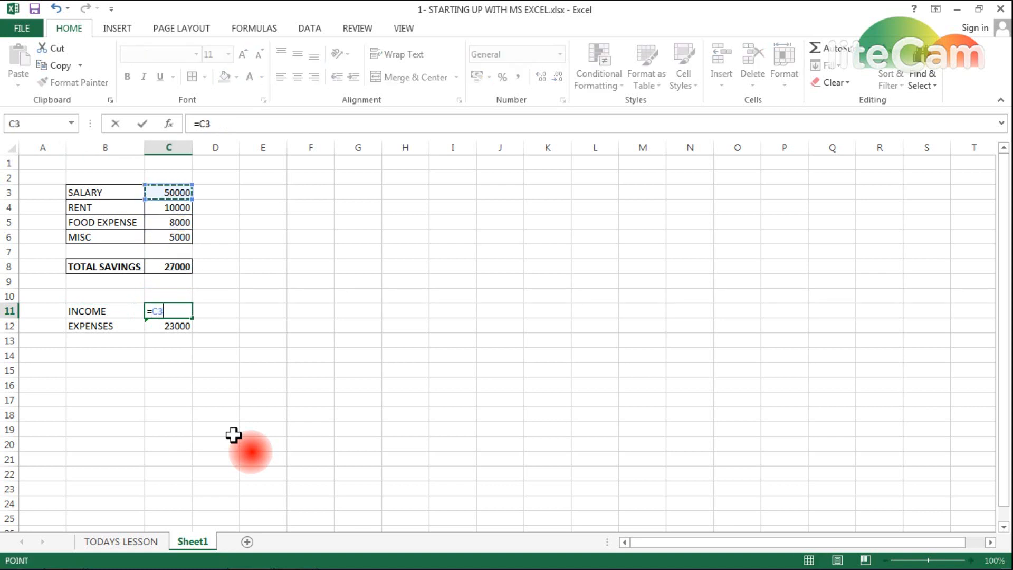
{"action": "key", "text": "Return"}
- Label cell B13 CASH IN HAND
{"action": "key", "text": "Down"}
{"action": "key", "text": "Left"}
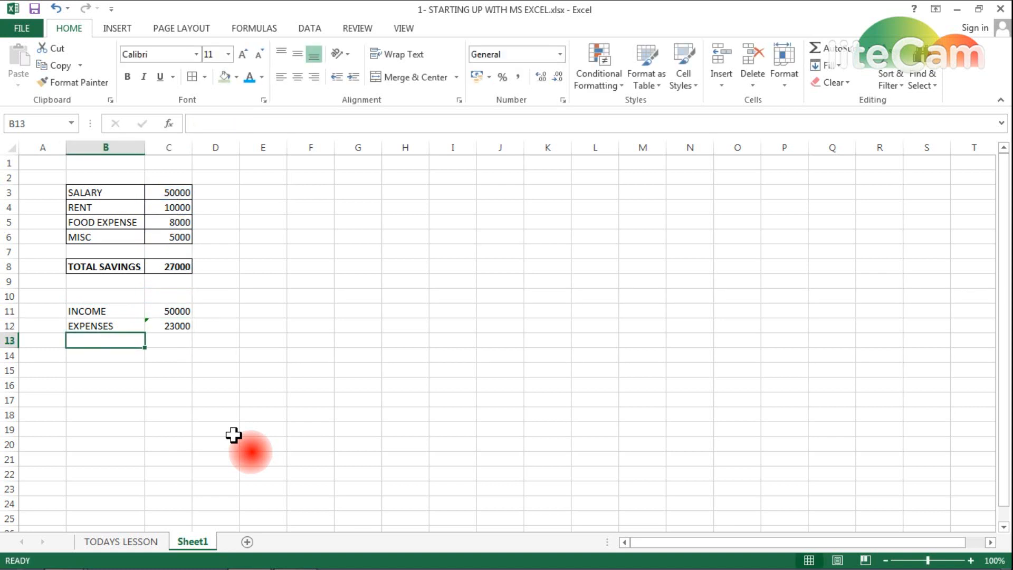
{"action": "type", "text": "SCAHS"}
{"action": "key", "text": "BackSpace"}
{"action": "key", "text": "BackSpace"}
{"action": "type", "text": "SH IN HAND"}
{"action": "key", "text": "Return"}
- Enter =C11-C12 in C13 so cash in hand shows 27000
{"action": "key", "text": "Up"}
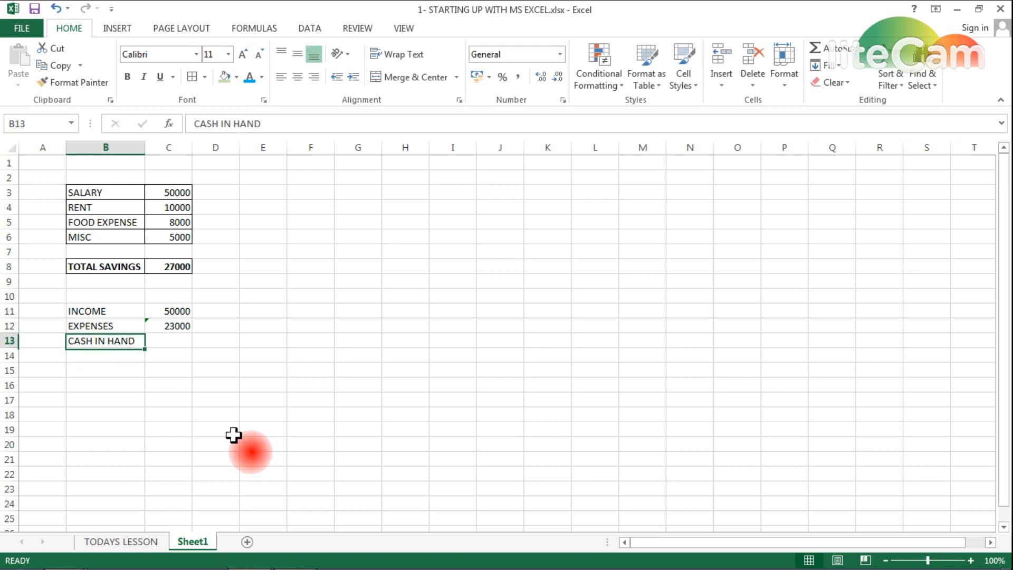
{"action": "key", "text": "Right"}
{"action": "type", "text": "="}
{"action": "key", "text": "Up"}
{"action": "key", "text": "Up"}
{"action": "type", "text": "-"}
{"action": "key", "text": "Up"}
{"action": "key", "text": "Return"}
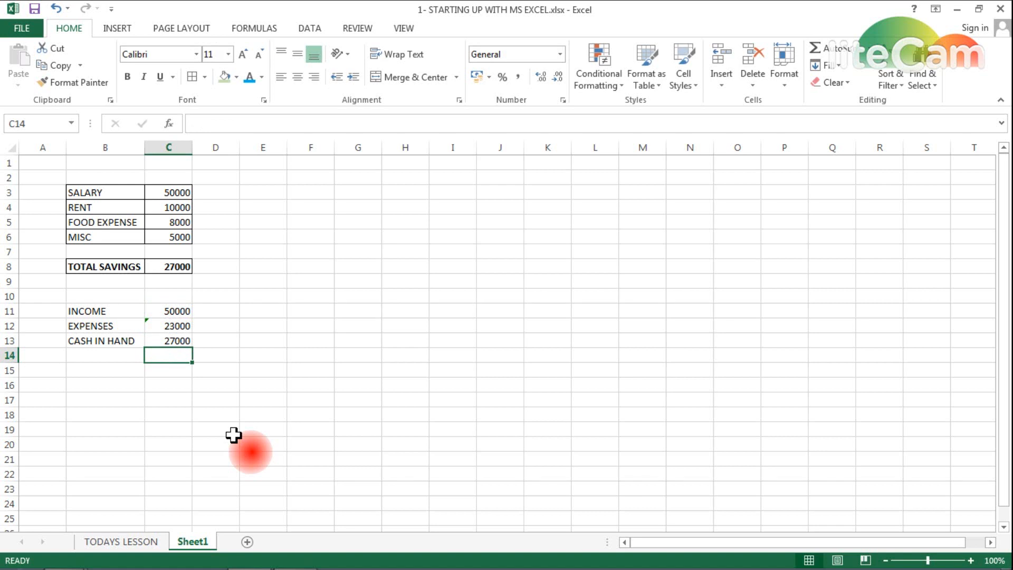
{"action": "key", "text": "Up"}
{"action": "key", "text": "shift+Up"}
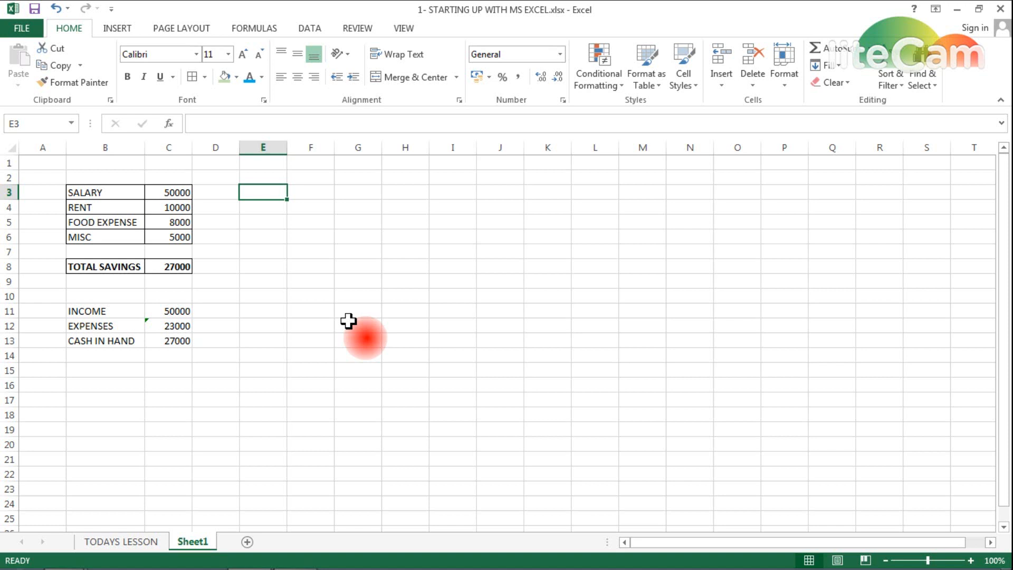
- Type VLOOKUP in H3 and HLOOKUP in H4, correcting the mistyped entries
{"action": "key", "text": "Right"}
{"action": "key", "text": "Right"}
{"action": "key", "text": "Right"}
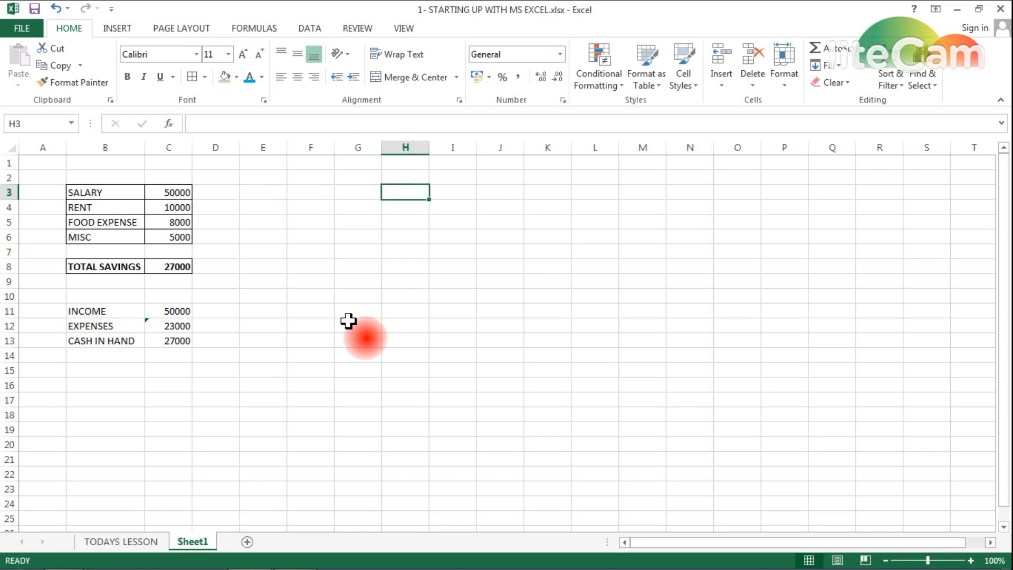
{"action": "type", "text": "BLOOK"}
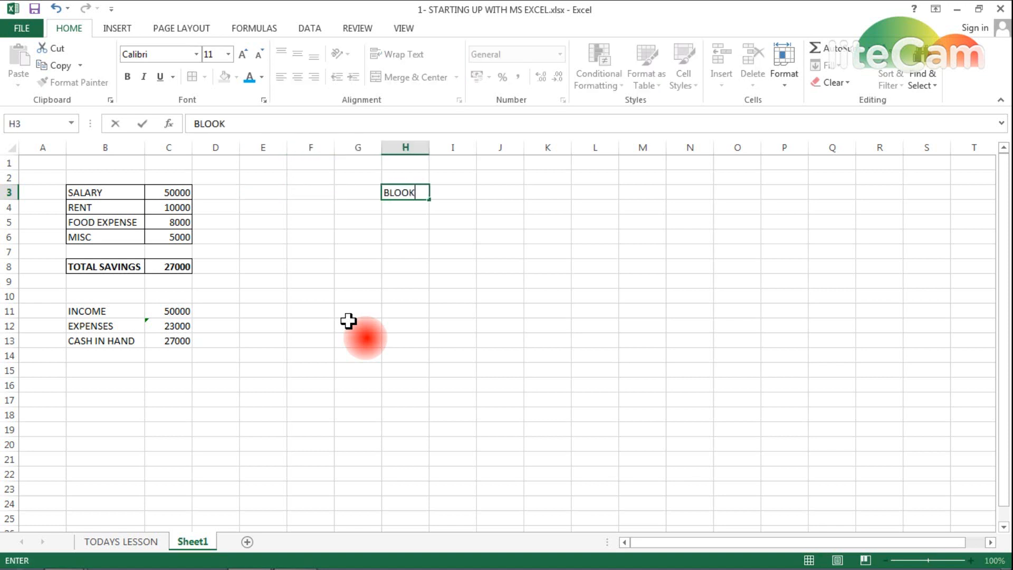
{"action": "key", "text": "Escape"}
{"action": "type", "text": "VLOOKUP"}
{"action": "key", "text": "Return"}
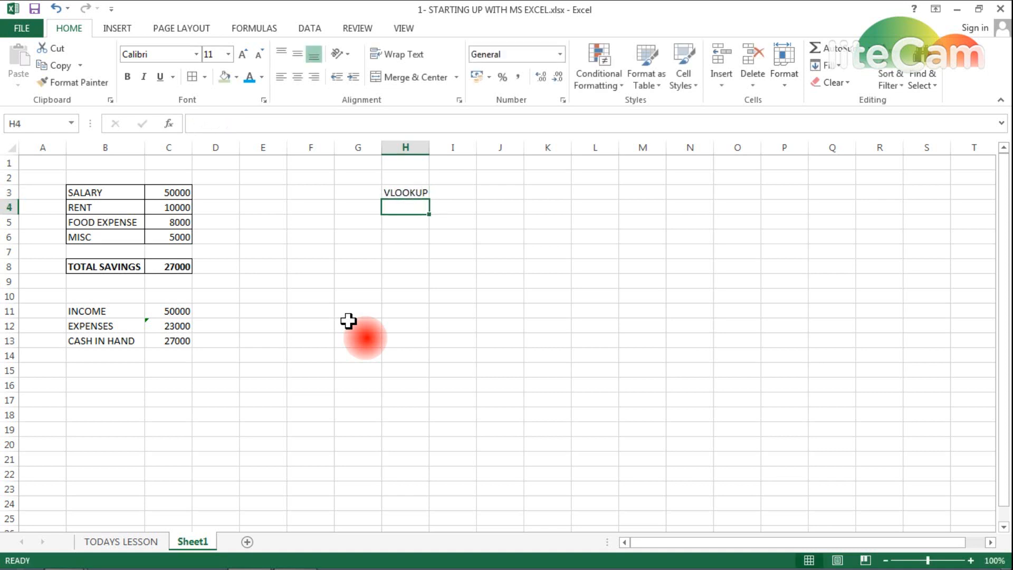
{"action": "type", "text": "HLOOKUY"}
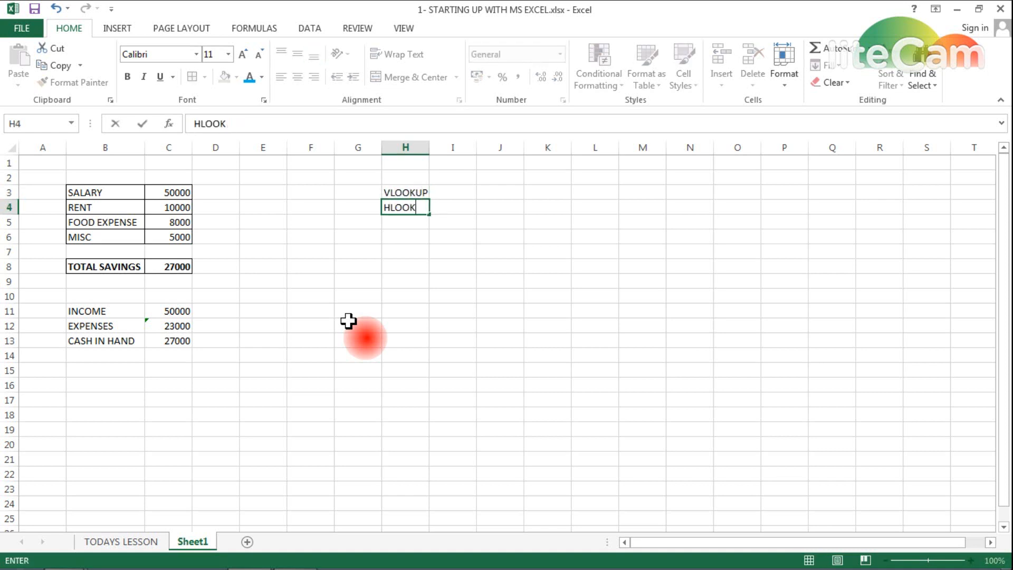
{"action": "left_click", "coordinate": [348, 320]}
{"action": "type", "text": "UP"}
{"action": "key", "text": "Escape"}
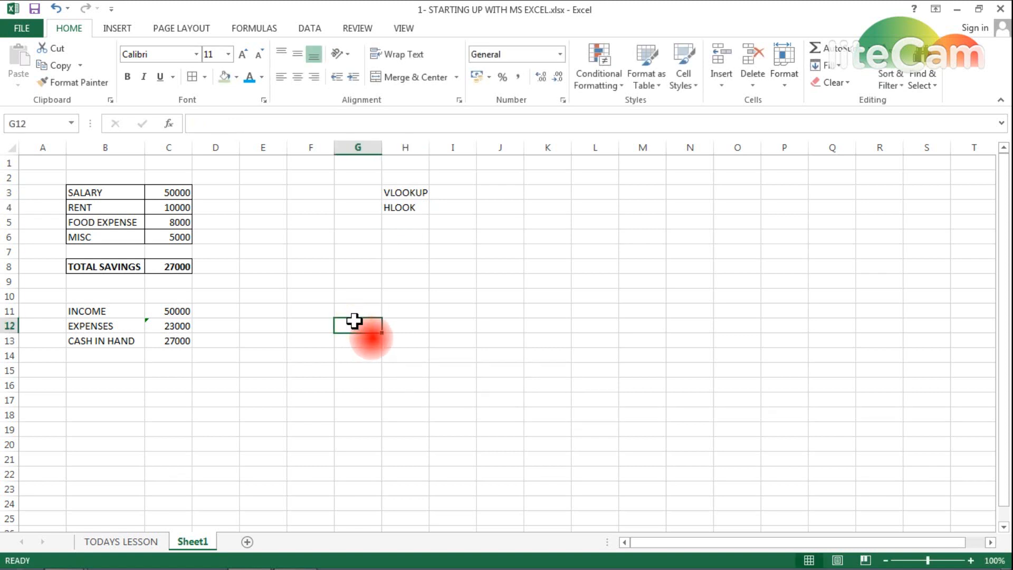
{"action": "double_click", "coordinate": [415, 207]}
- Finish HLOOKUP in H4 and list APPLE, BANANA, PINEAPPLE, GRAPES, MANGO down H7:H11
{"action": "type", "text": "UP"}
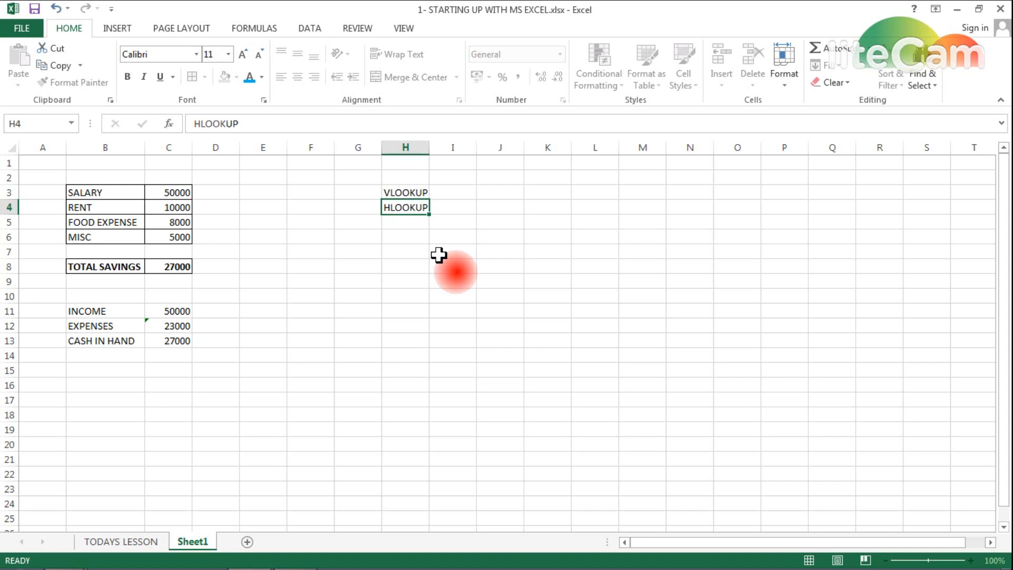
{"action": "key", "text": "Return"}
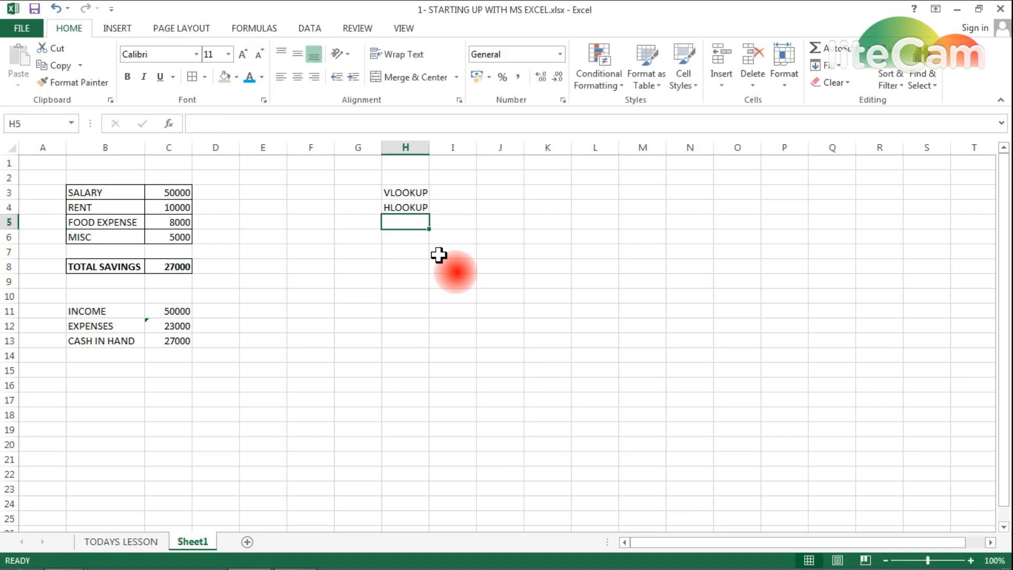
{"action": "key", "text": "Right"}
{"action": "key", "text": "Right"}
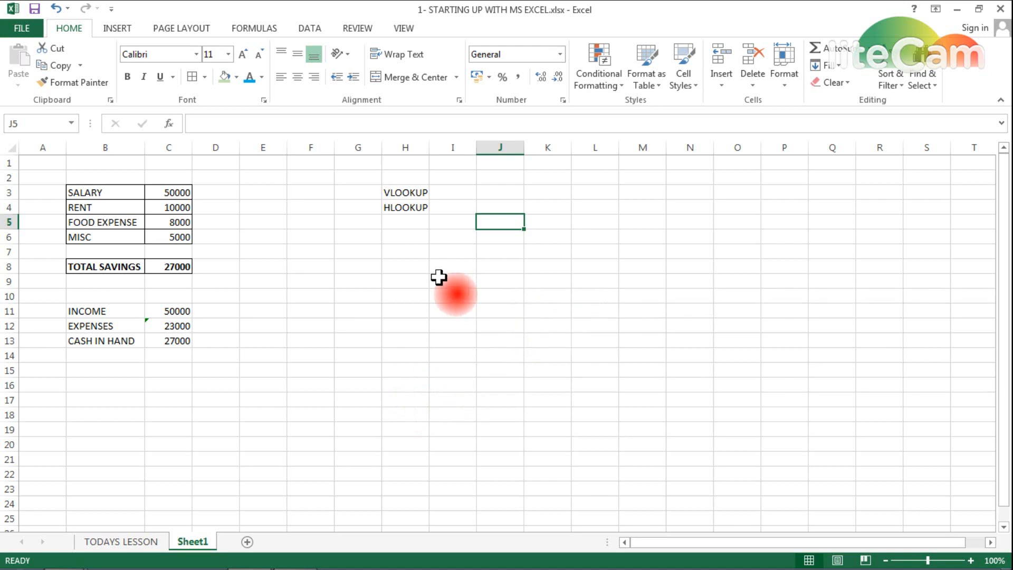
{"action": "key", "text": "Left"}
{"action": "key", "text": "Down"}
{"action": "key", "text": "Down"}
{"action": "key", "text": "Left"}
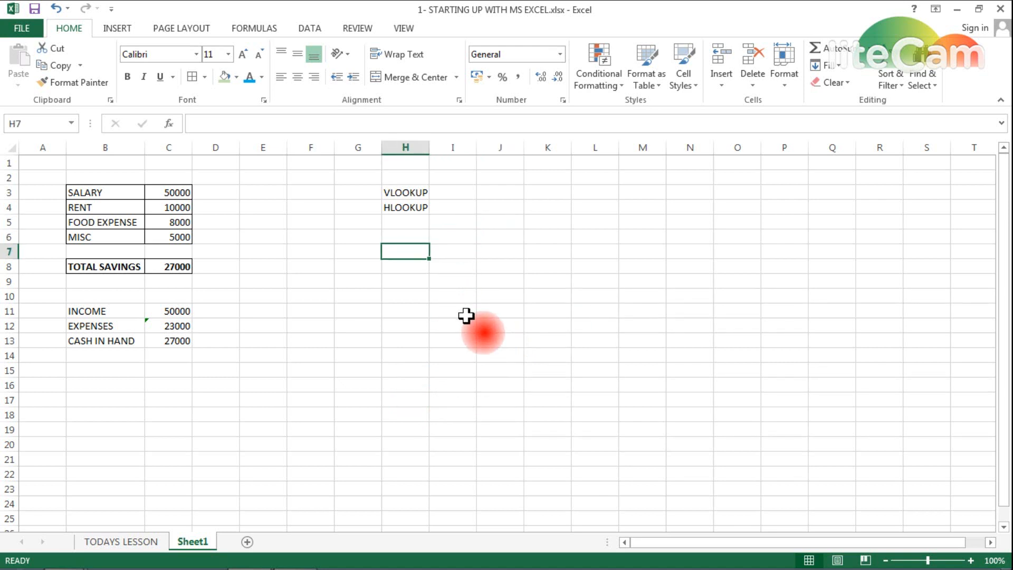
{"action": "type", "text": "APPLE"}
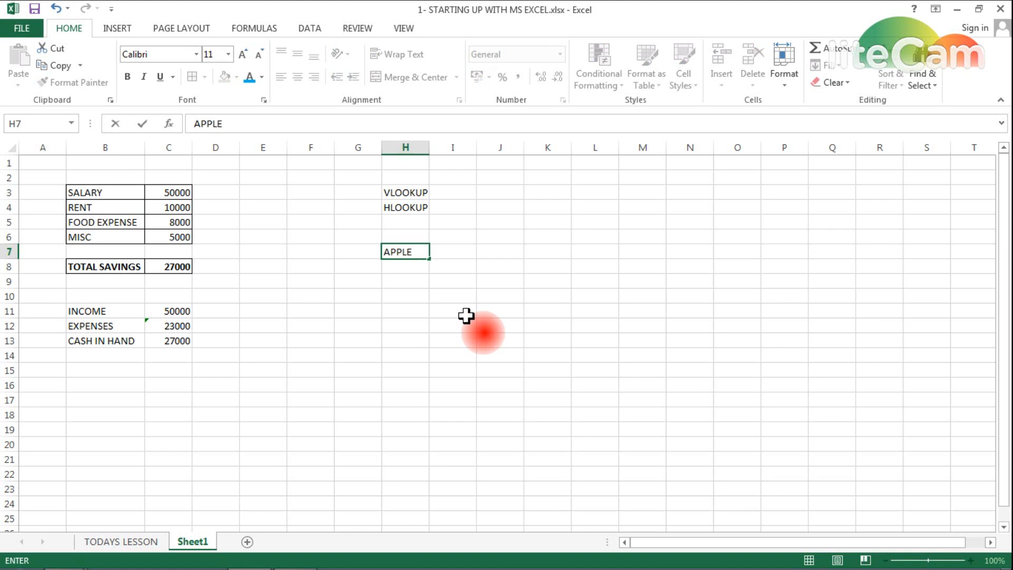
{"action": "key", "text": "Return"}
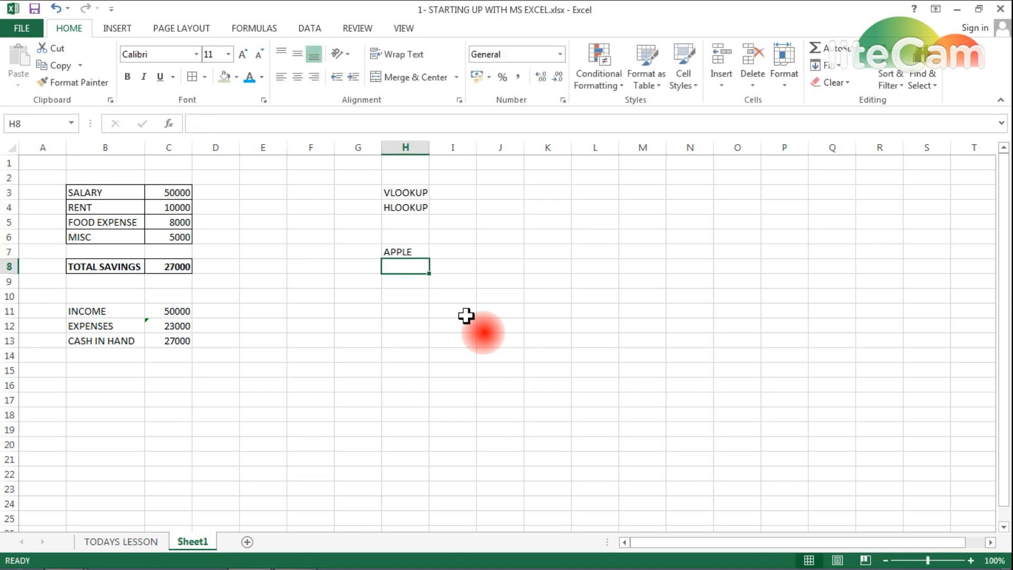
{"action": "type", "text": "BANANA"}
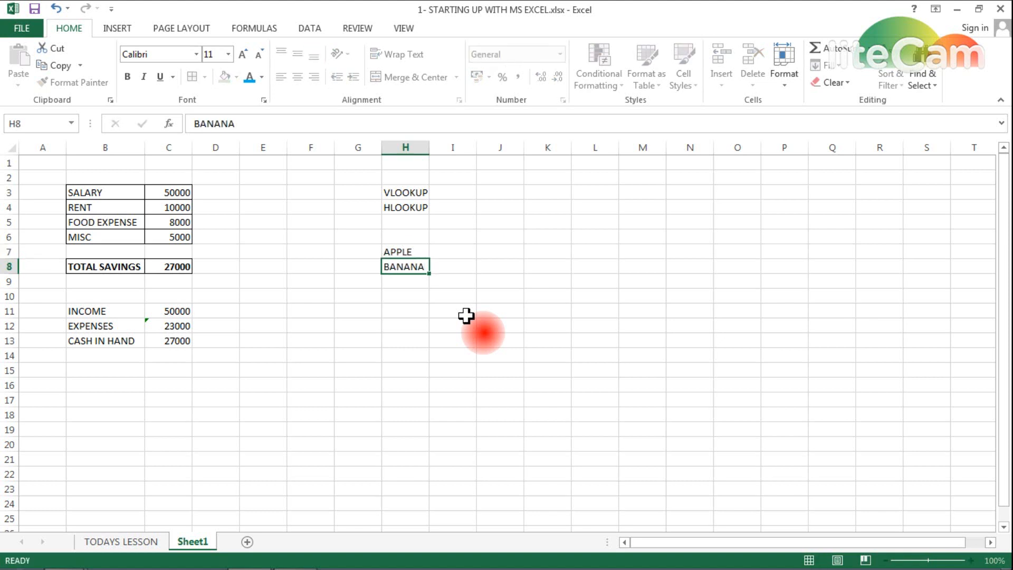
{"action": "key", "text": "Return"}
{"action": "type", "text": "PINE"}
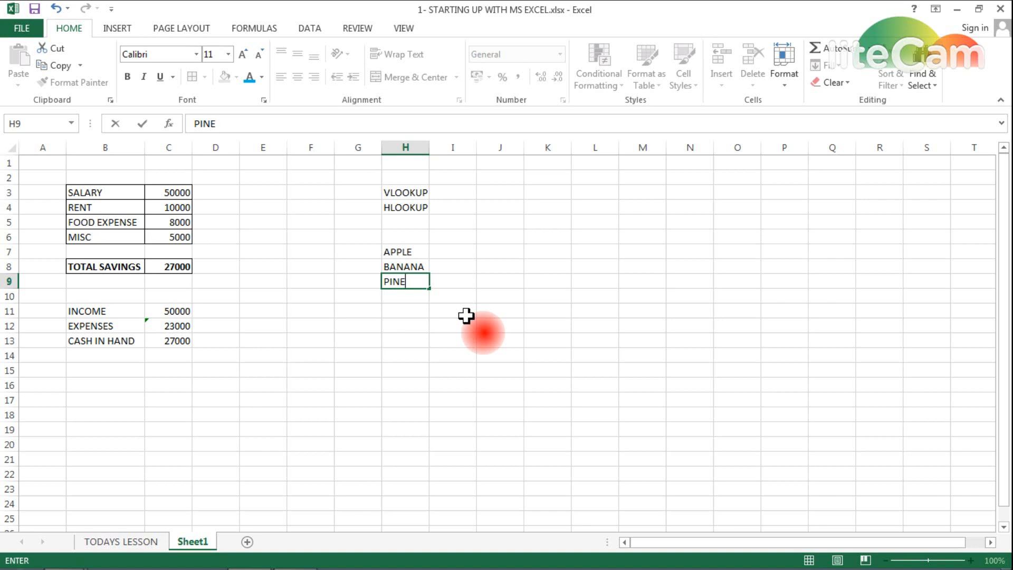
{"action": "type", "text": "APPLE"}
{"action": "key", "text": "Return"}
{"action": "type", "text": "GRAPES"}
{"action": "key", "text": "Return"}
{"action": "type", "text": "MANGO"}
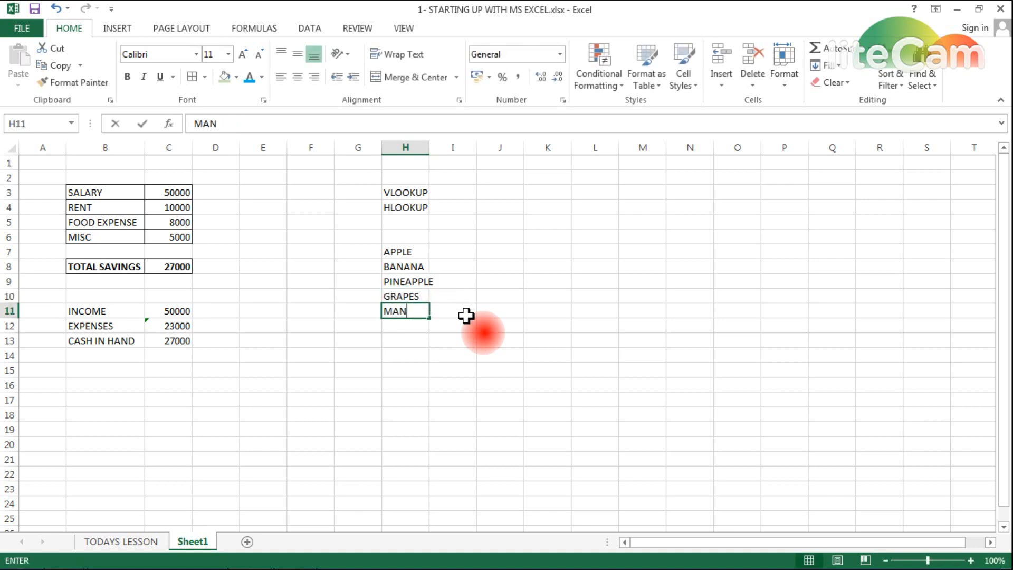
- Enter the values 120, 40, 60, 100, 80 down I7:I11
{"action": "key", "text": "Up"}
{"action": "key", "text": "Up"}
{"action": "key", "text": "Up"}
{"action": "key", "text": "Up"}
{"action": "key", "text": "Up"}
{"action": "key", "text": "Right"}
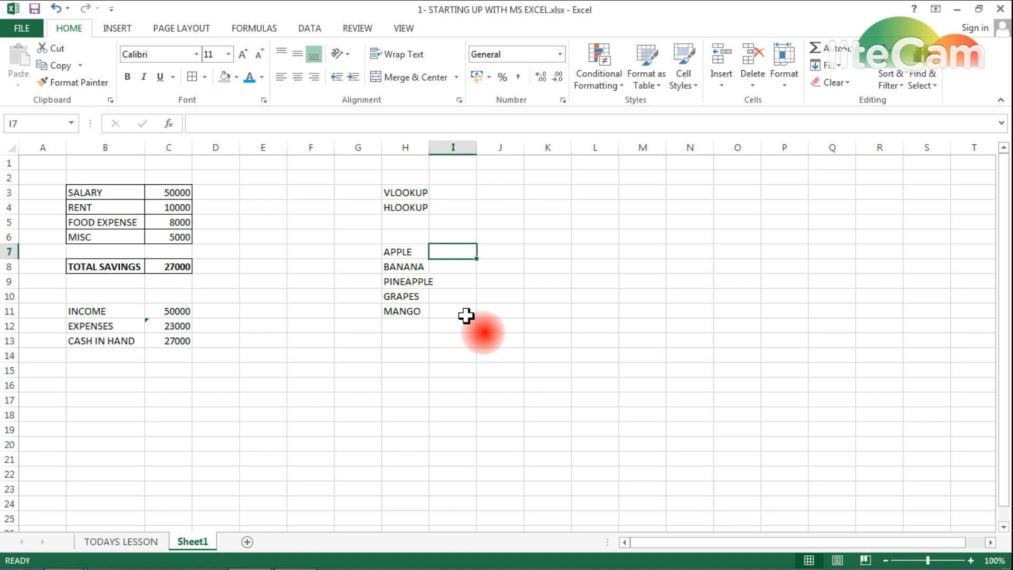
{"action": "type", "text": "120"}
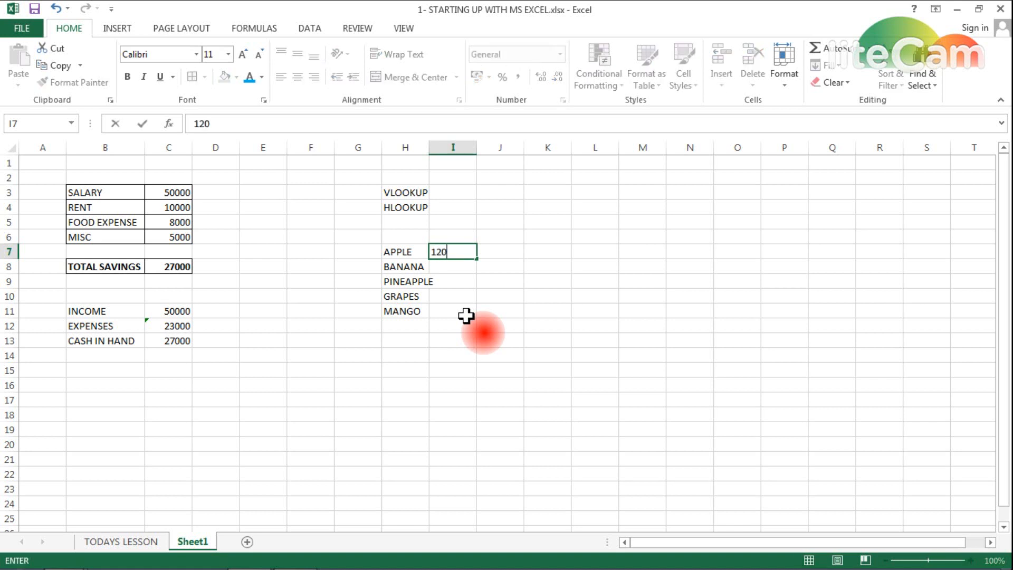
{"action": "key", "text": "Return"}
{"action": "type", "text": "40"}
{"action": "key", "text": "Return"}
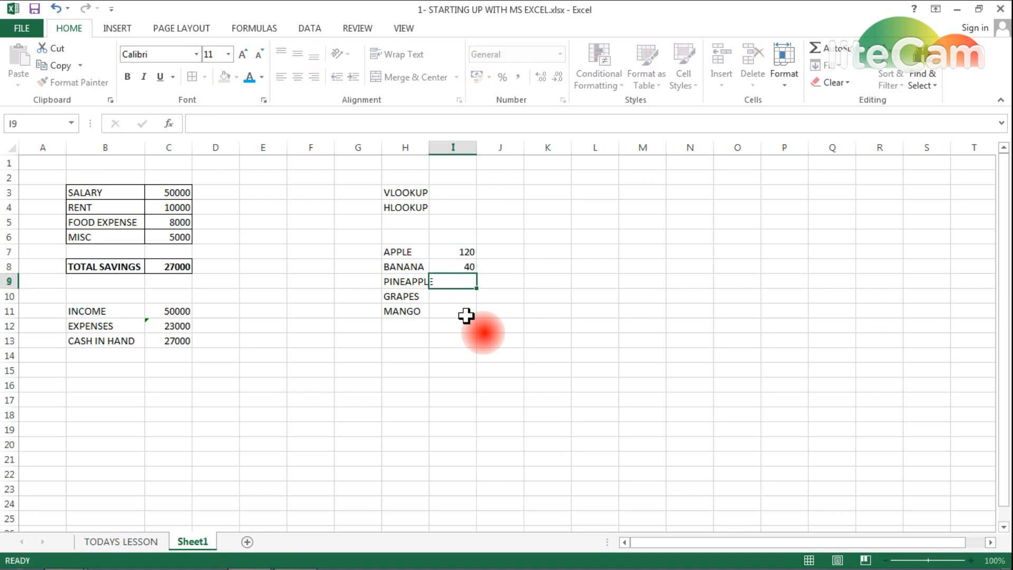
{"action": "type", "text": "60"}
{"action": "key", "text": "Return"}
{"action": "type", "text": "10"}
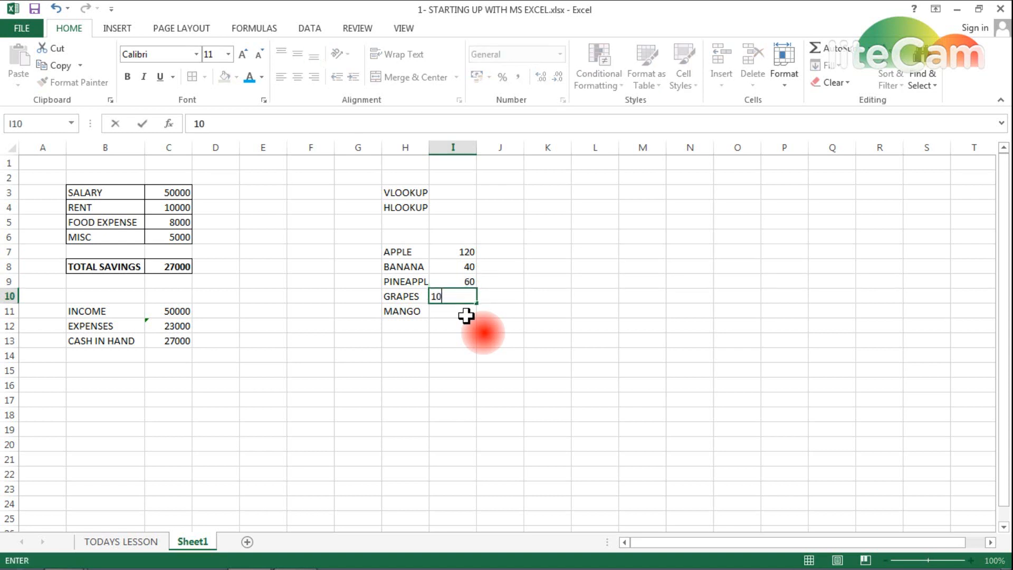
{"action": "type", "text": "0"}
{"action": "key", "text": "Return"}
{"action": "type", "text": "80"}
{"action": "key", "text": "Return"}
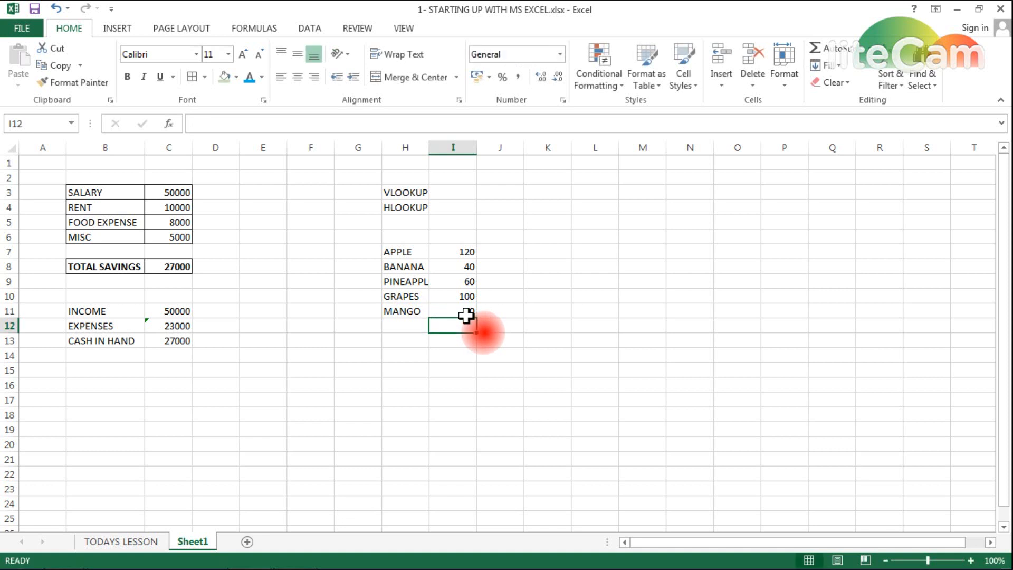
- Add a new Sheet2 and type MANGO in B3
{"action": "left_click", "coordinate": [245, 541]}
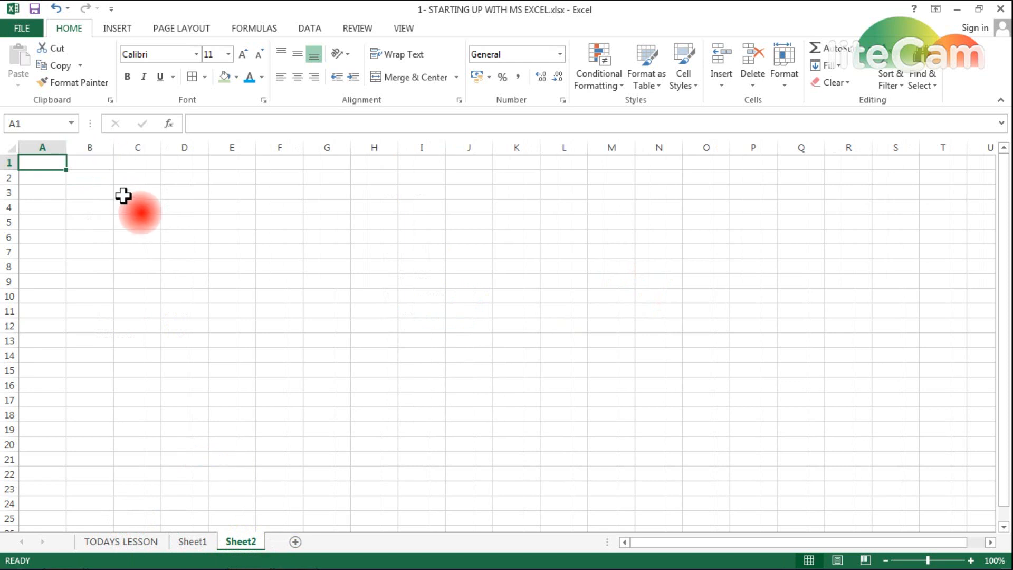
{"action": "left_click", "coordinate": [89, 193]}
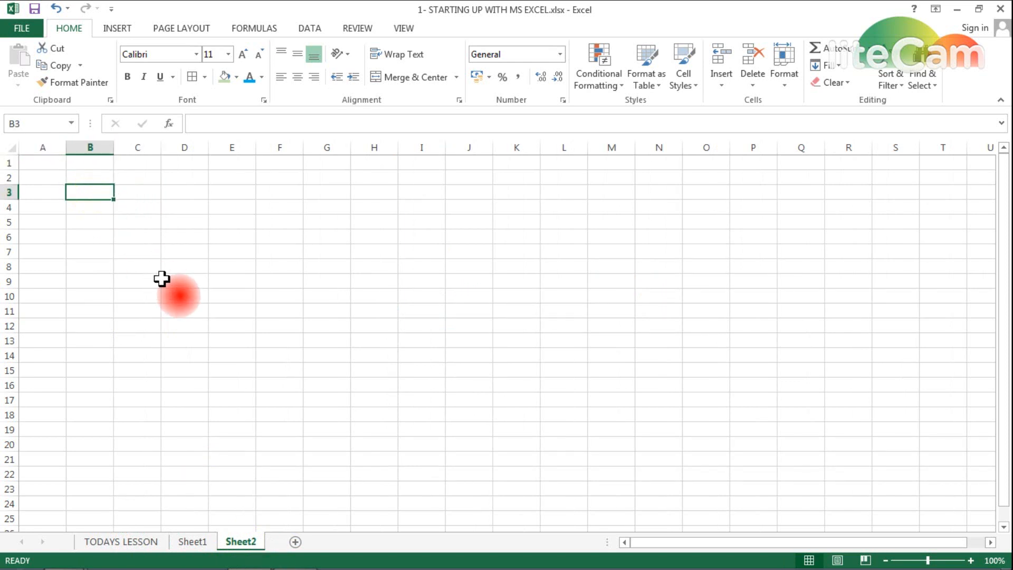
{"action": "type", "text": "MANGO"}
{"action": "key", "text": "Tab"}
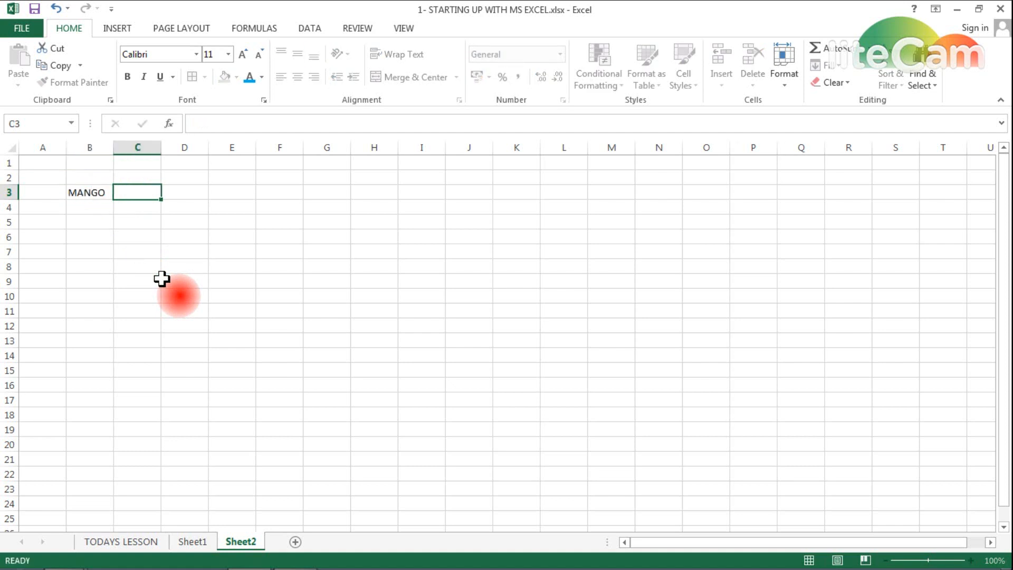
- Enter =VLOOKUP(B3,Sheet1!H7:I11,2,0) in C3 of Sheet2
{"action": "type", "text": "="}
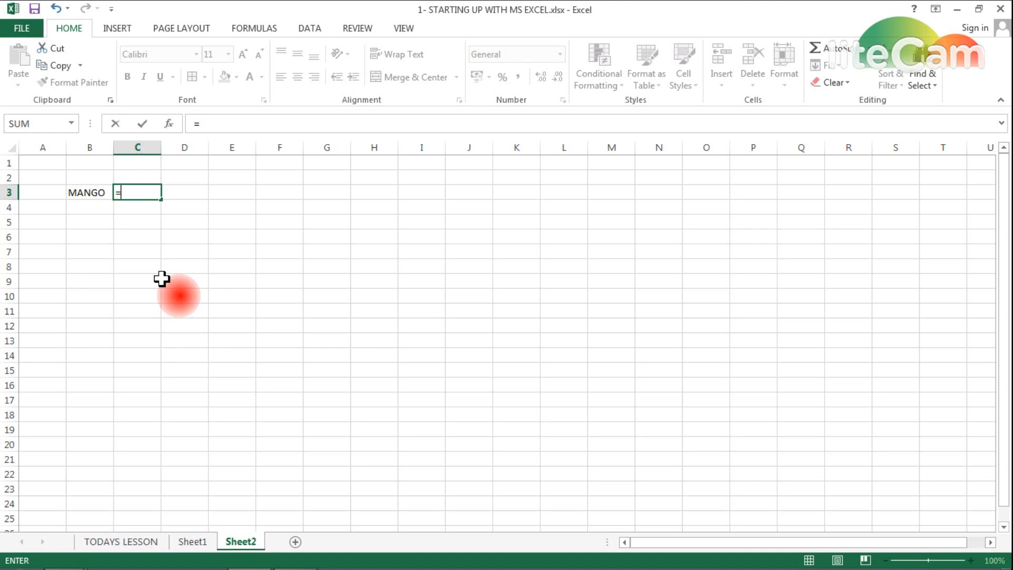
{"action": "type", "text": "V"}
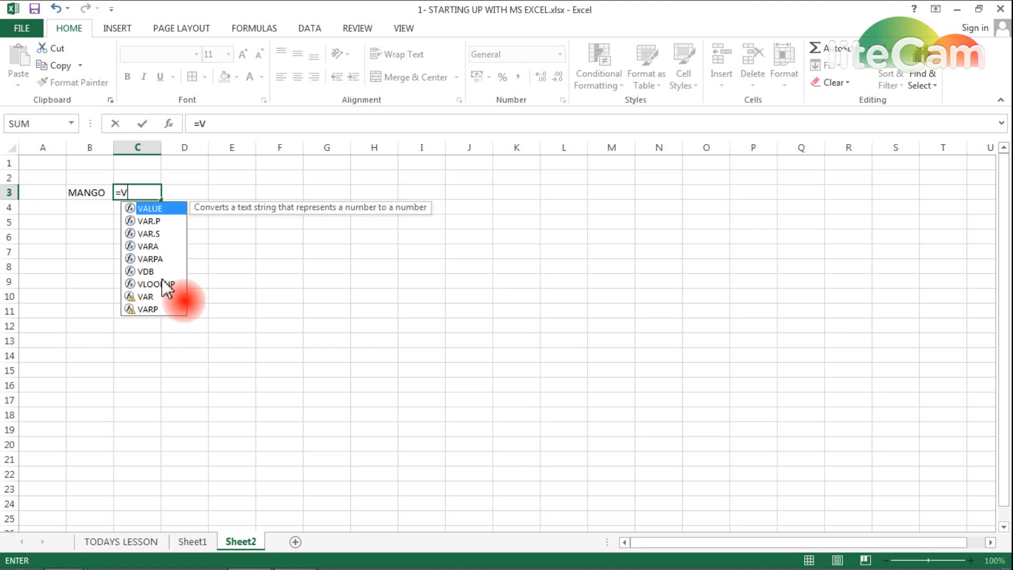
{"action": "type", "text": "LOOKUP("}
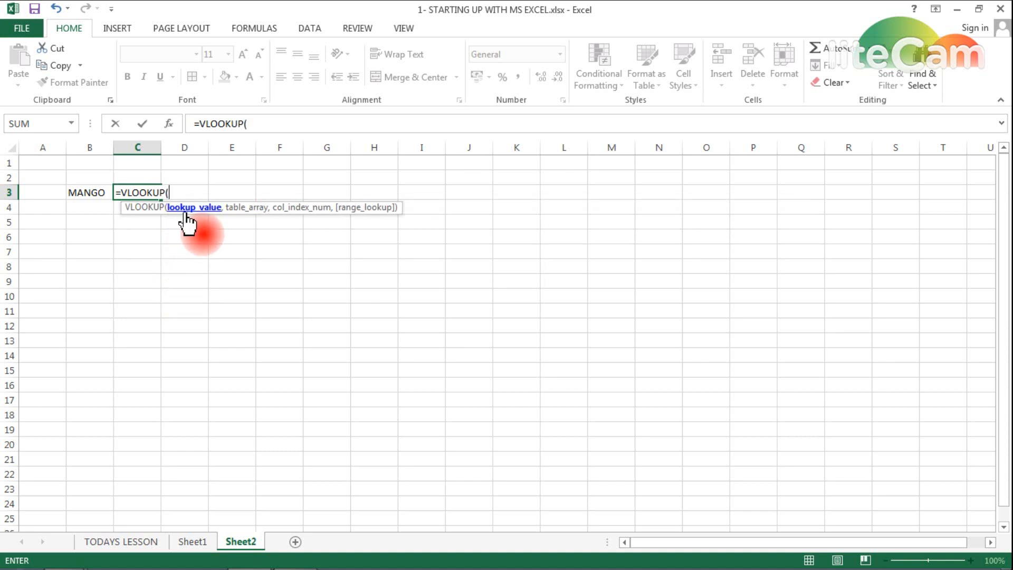
{"action": "left_click", "coordinate": [80, 192]}
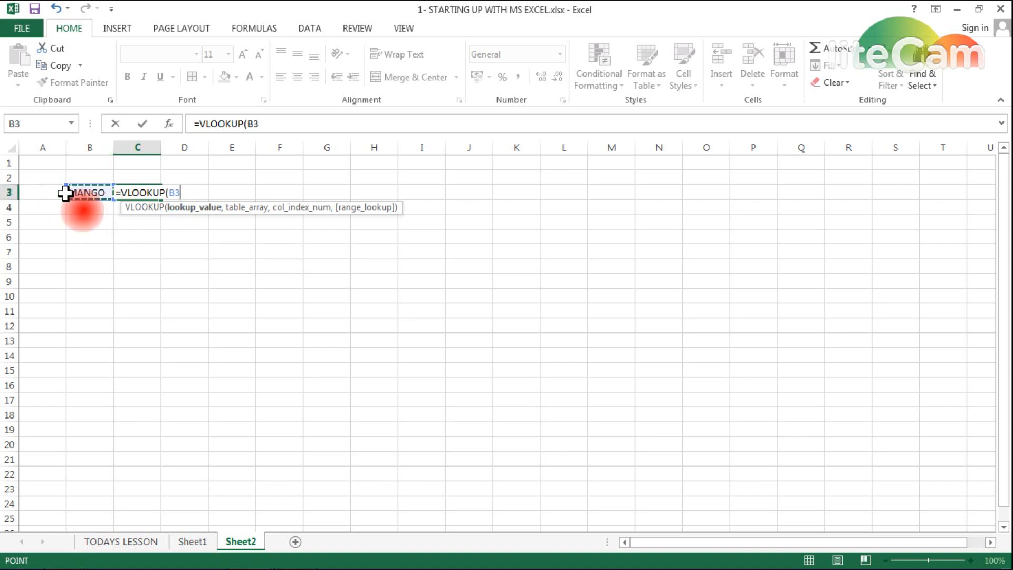
{"action": "type", "text": ","}
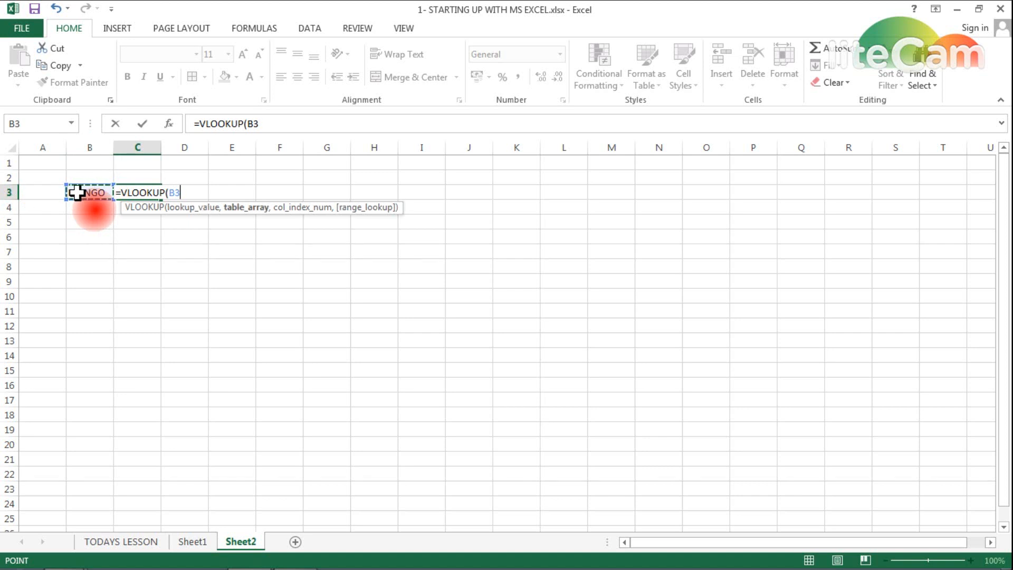
{"action": "mouse_move", "coordinate": [190, 554]}
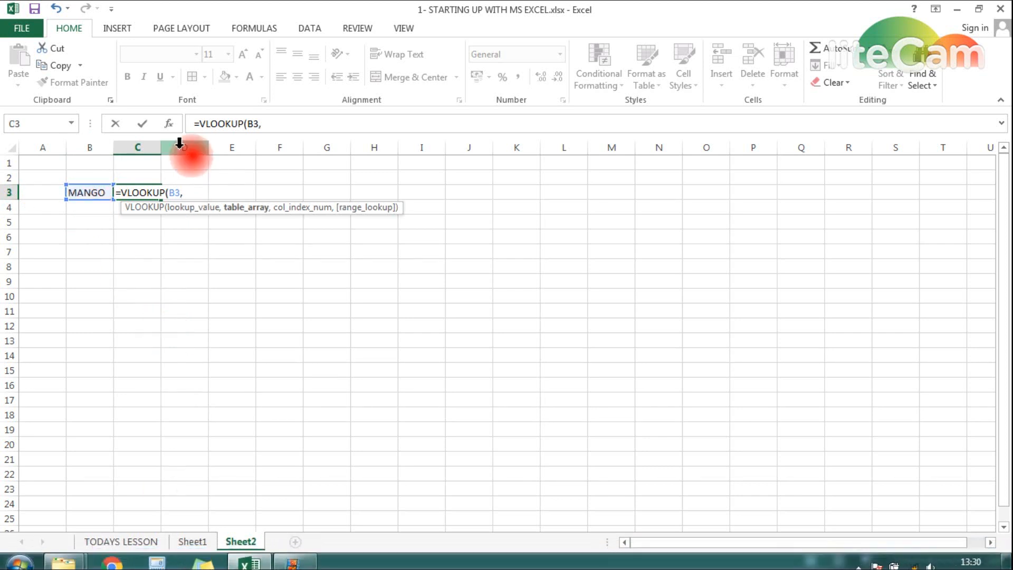
{"action": "left_click", "coordinate": [188, 538]}
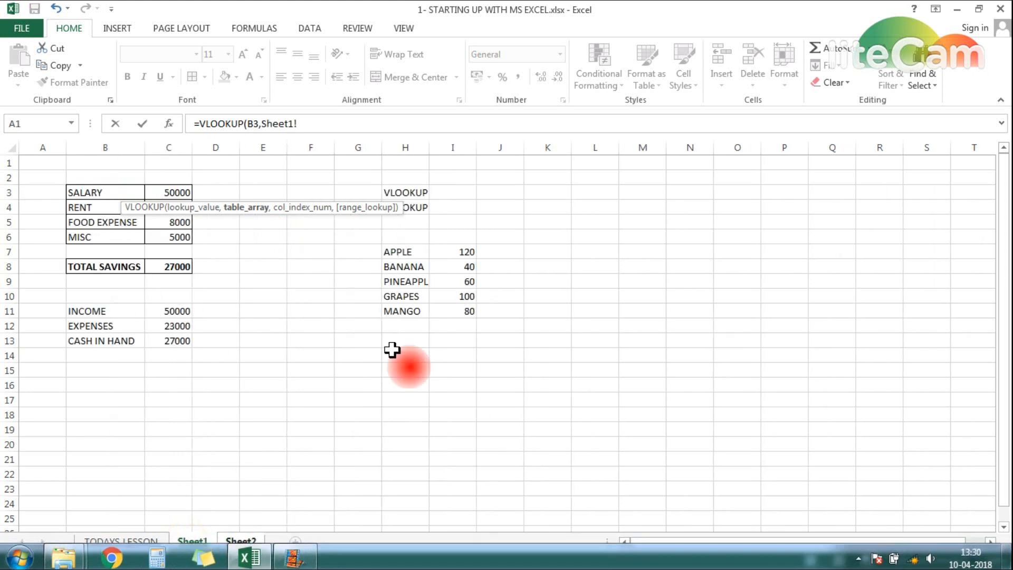
{"action": "left_click_drag", "start_coordinate": [393, 253], "coordinate": [450, 313]}
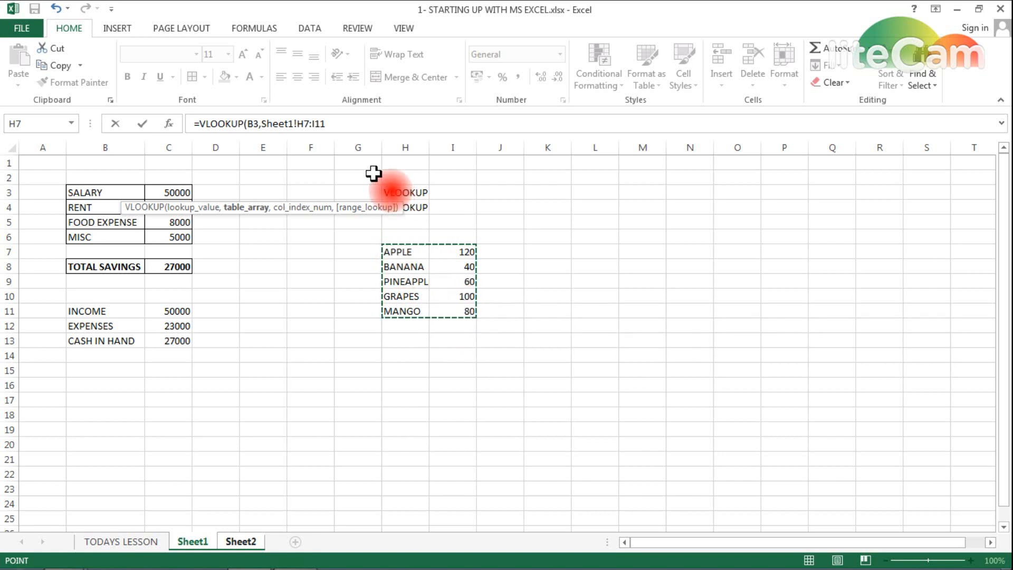
{"action": "left_click", "coordinate": [344, 129]}
{"action": "type", "text": ",2"}
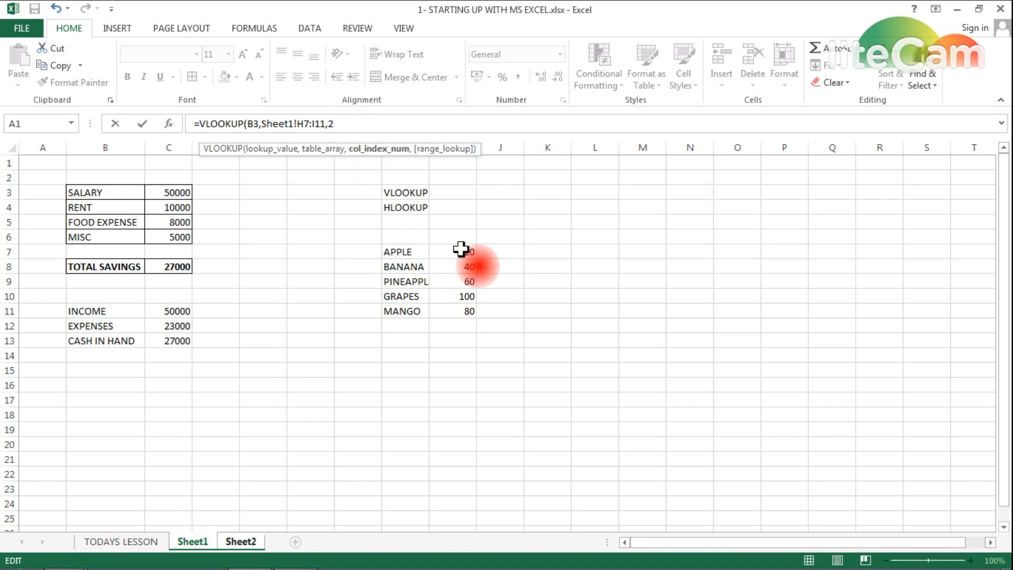
{"action": "type", "text": ","}
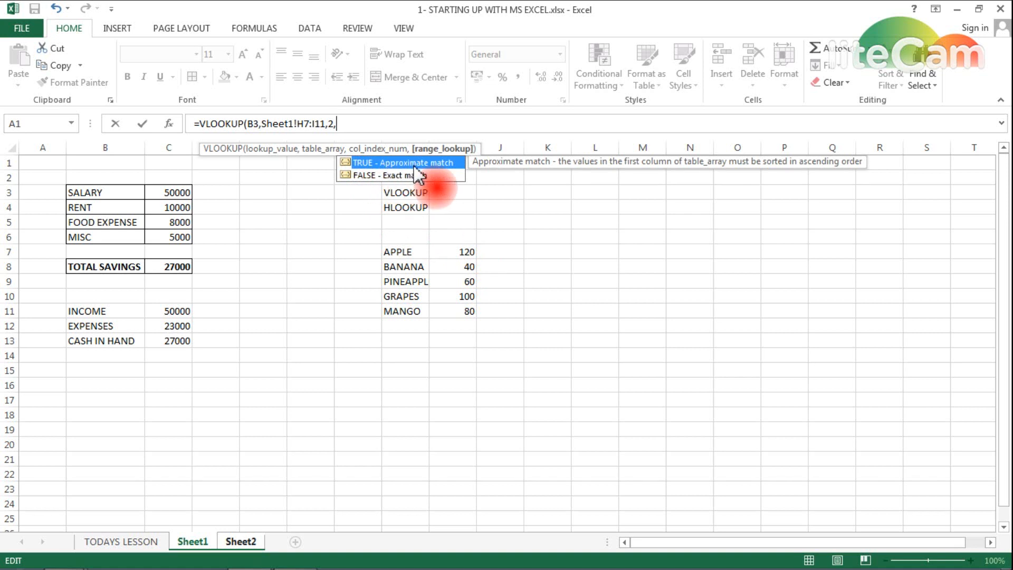
{"action": "type", "text": "0)"}
{"action": "key", "text": "Return"}
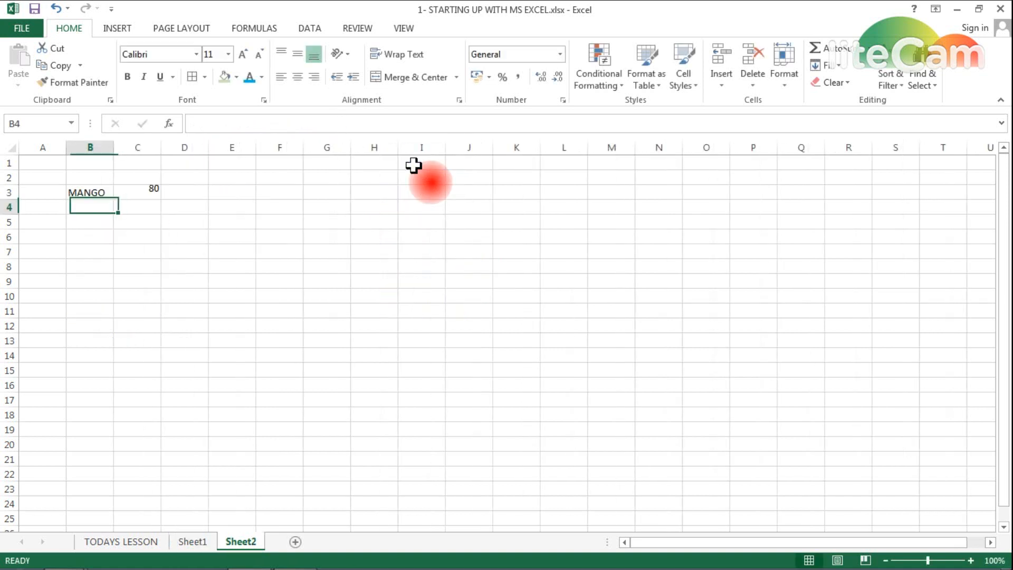
- Fill the C3 result green and check it against MANGO's 80 on Sheet1
{"action": "key", "text": "Up"}
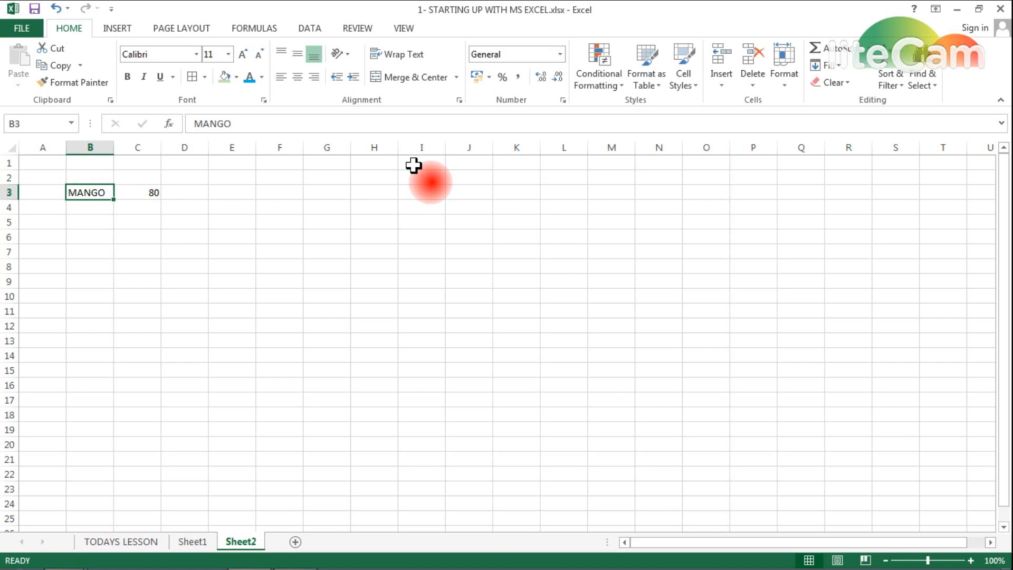
{"action": "key", "text": "Right"}
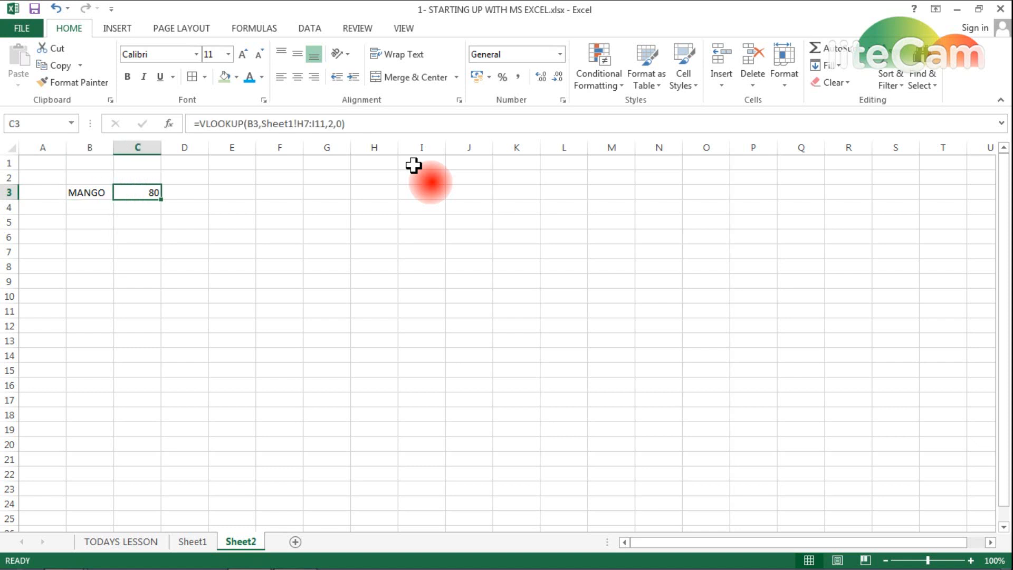
{"action": "left_click", "coordinate": [224, 78]}
{"action": "left_click", "coordinate": [194, 541]}
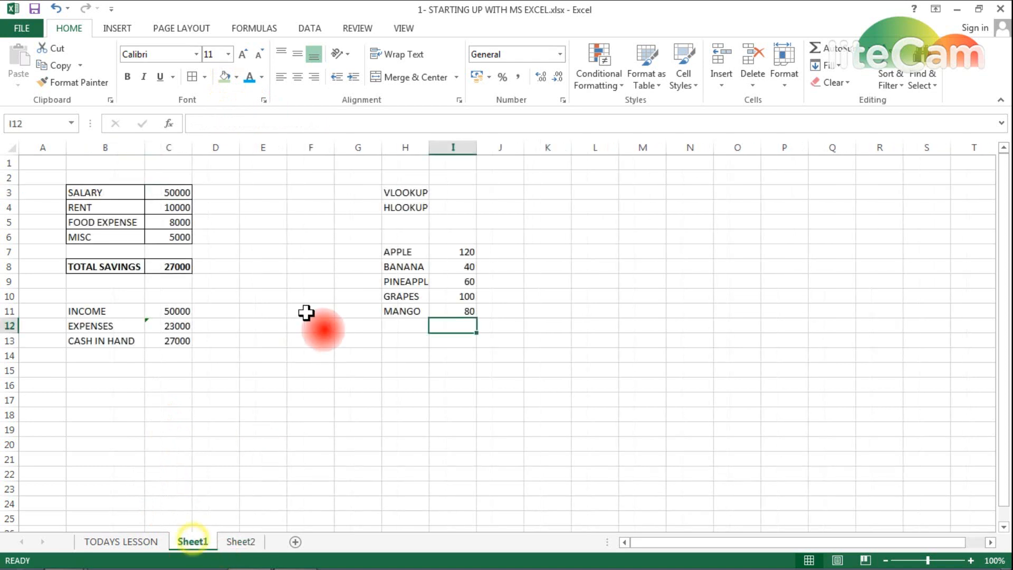
{"action": "left_click", "coordinate": [455, 308]}
{"action": "left_click_drag", "start_coordinate": [455, 308], "coordinate": [417, 311]}
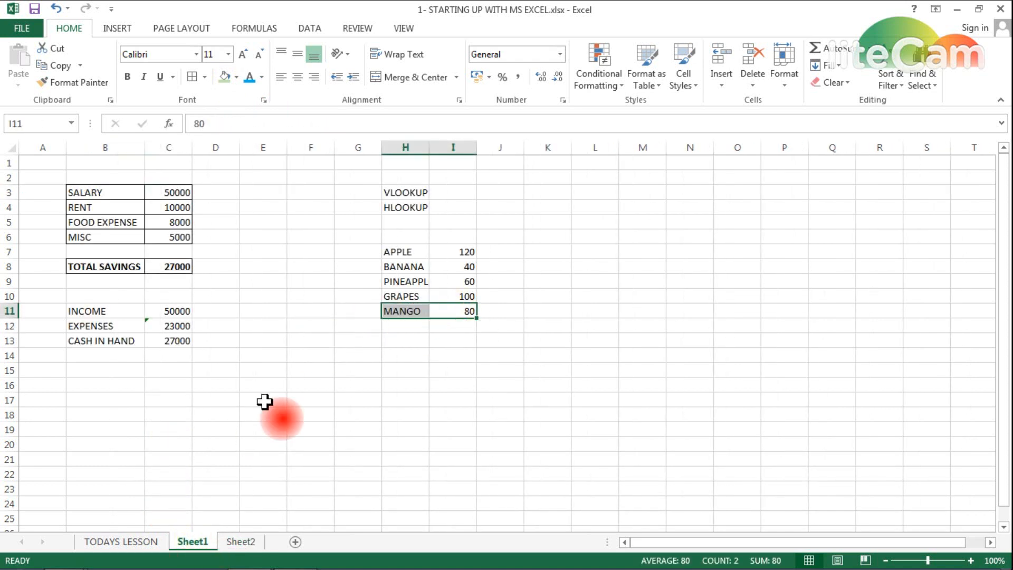
{"action": "left_click", "coordinate": [241, 541]}
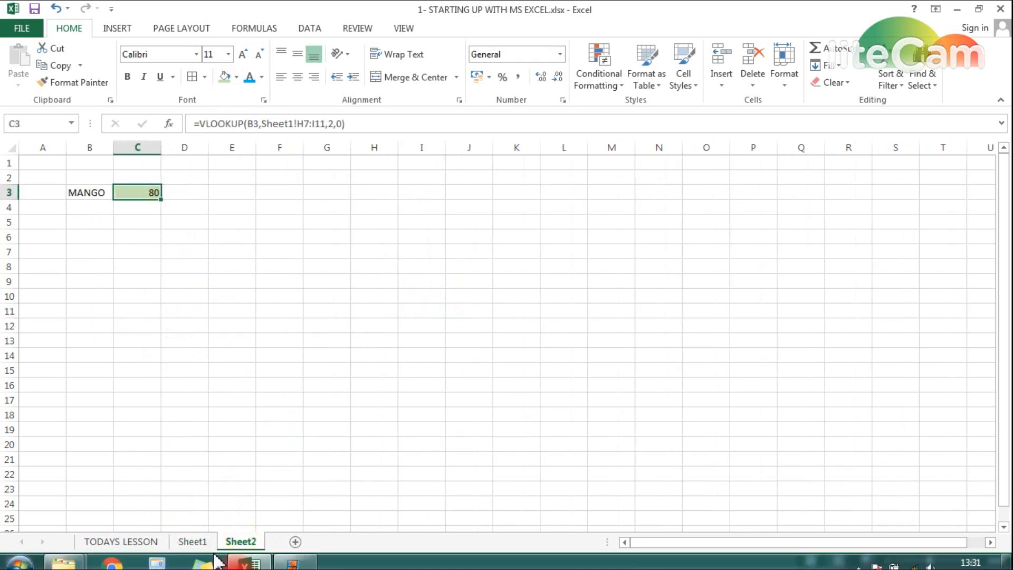
{"action": "left_click", "coordinate": [201, 539]}
- Copy H7:I11 and paste it transposed and centred at L7
{"action": "left_click_drag", "start_coordinate": [399, 254], "coordinate": [451, 309]}
{"action": "key", "text": "ctrl+c"}
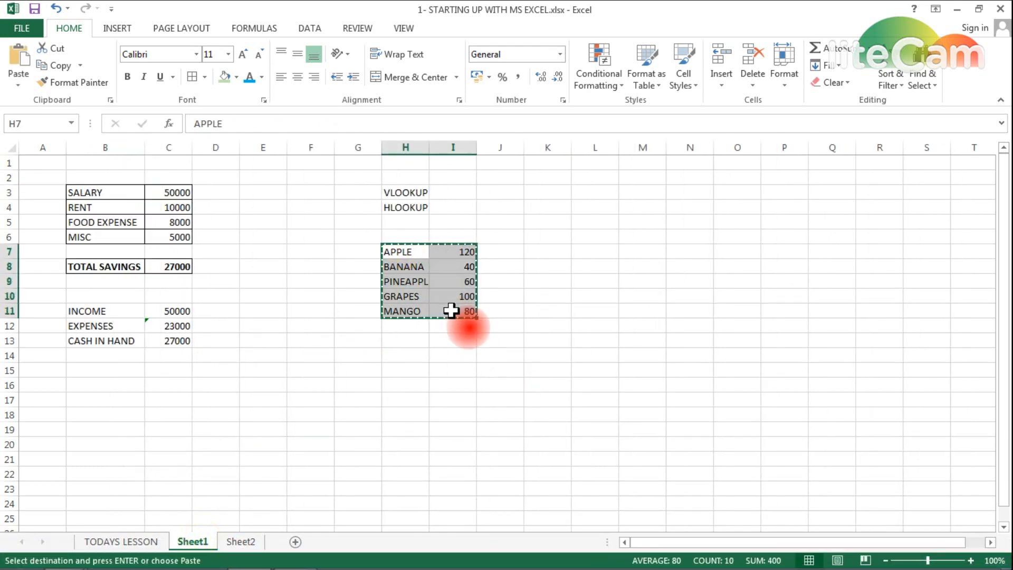
{"action": "key", "text": "Right"}
{"action": "key", "text": "Right"}
{"action": "key", "text": "Right"}
{"action": "key", "text": "Right"}
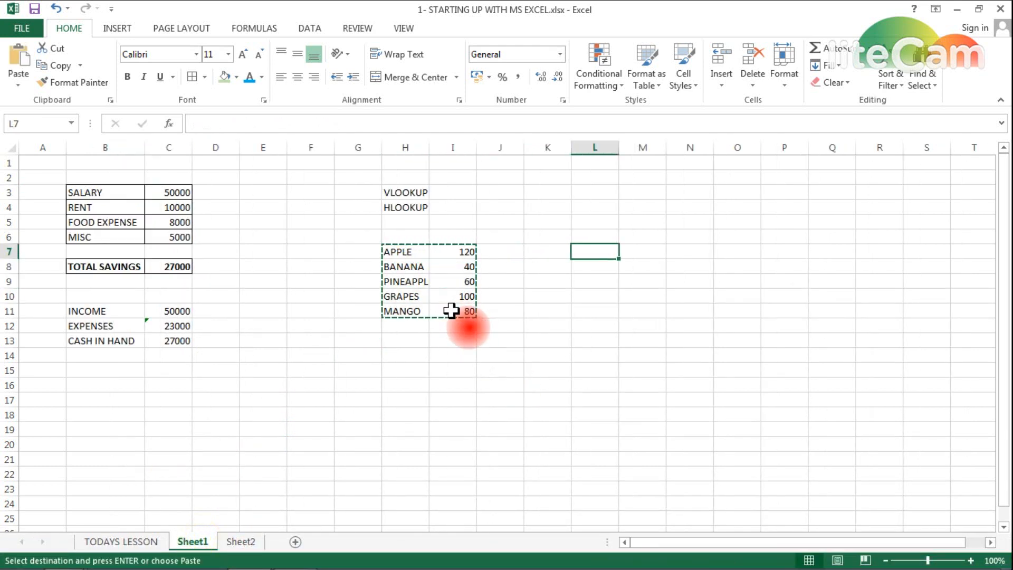
{"action": "right_click", "coordinate": [591, 248]}
{"action": "mouse_move", "coordinate": [730, 342]}
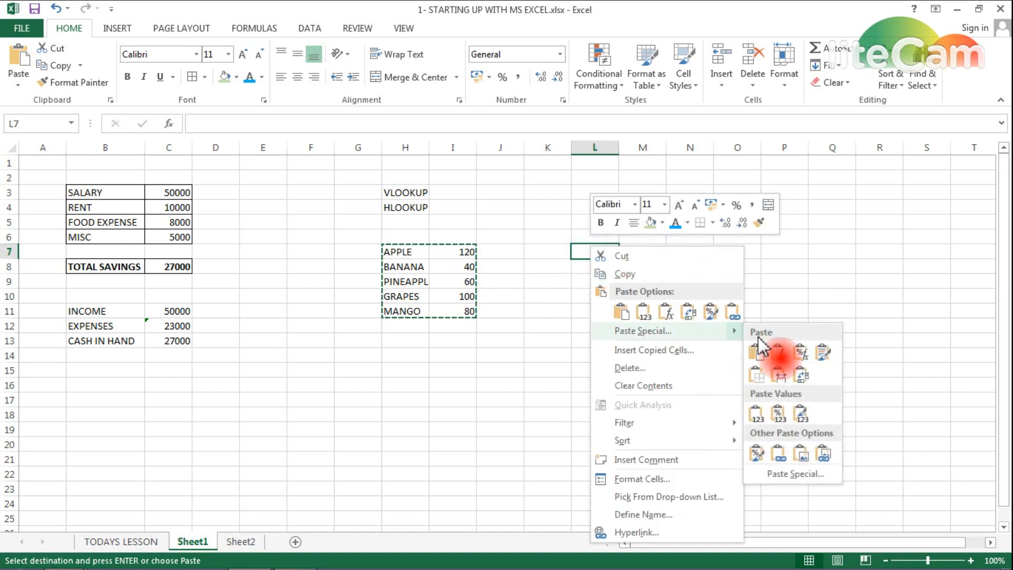
{"action": "left_click", "coordinate": [800, 374]}
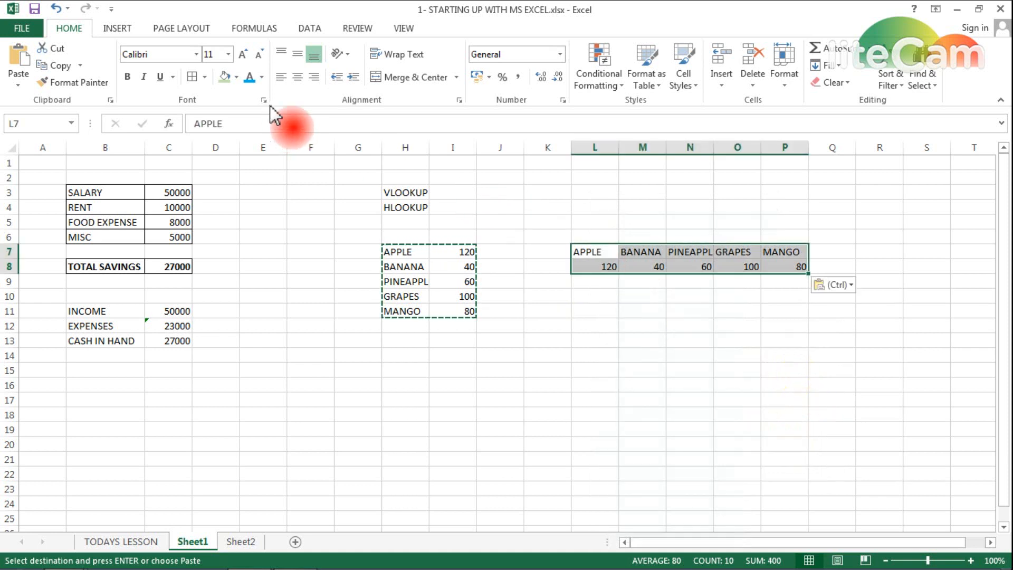
{"action": "left_click", "coordinate": [297, 77]}
- Autofit columns L through P to the fruit names, then return to Sheet2
{"action": "left_click", "coordinate": [594, 312]}
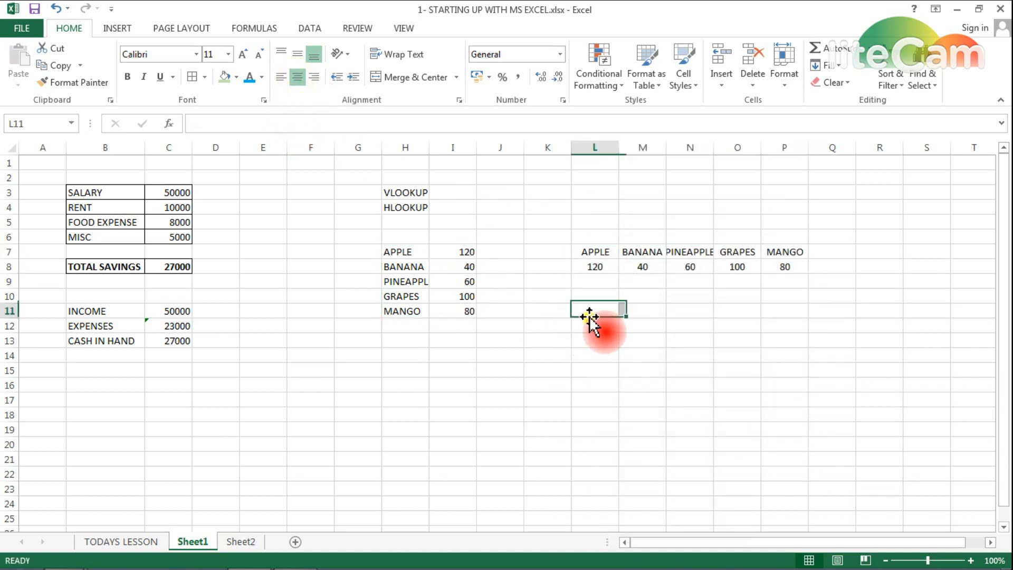
{"action": "left_click_drag", "start_coordinate": [593, 141], "coordinate": [770, 148]}
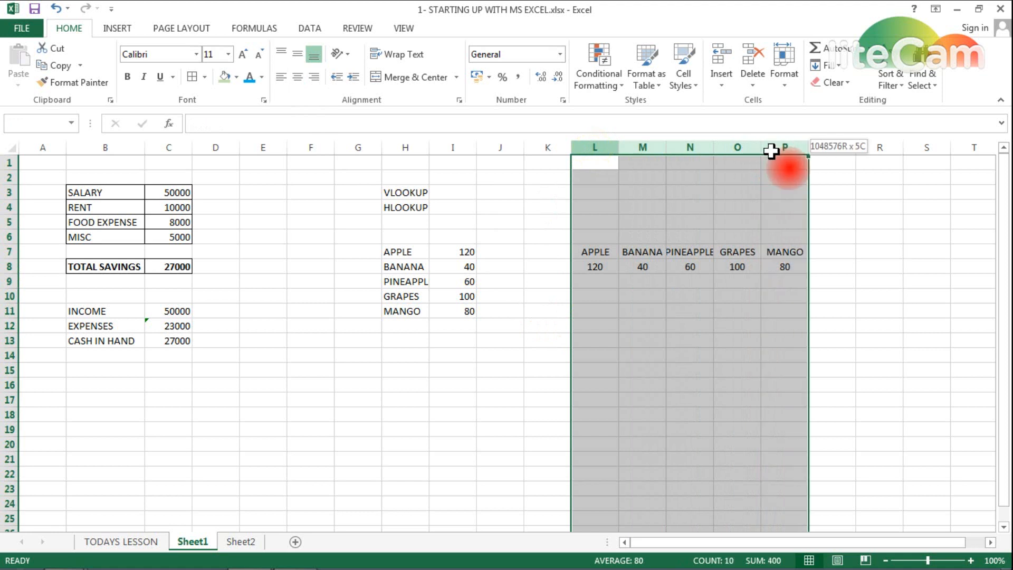
{"action": "double_click", "coordinate": [621, 141]}
{"action": "left_click", "coordinate": [628, 267]}
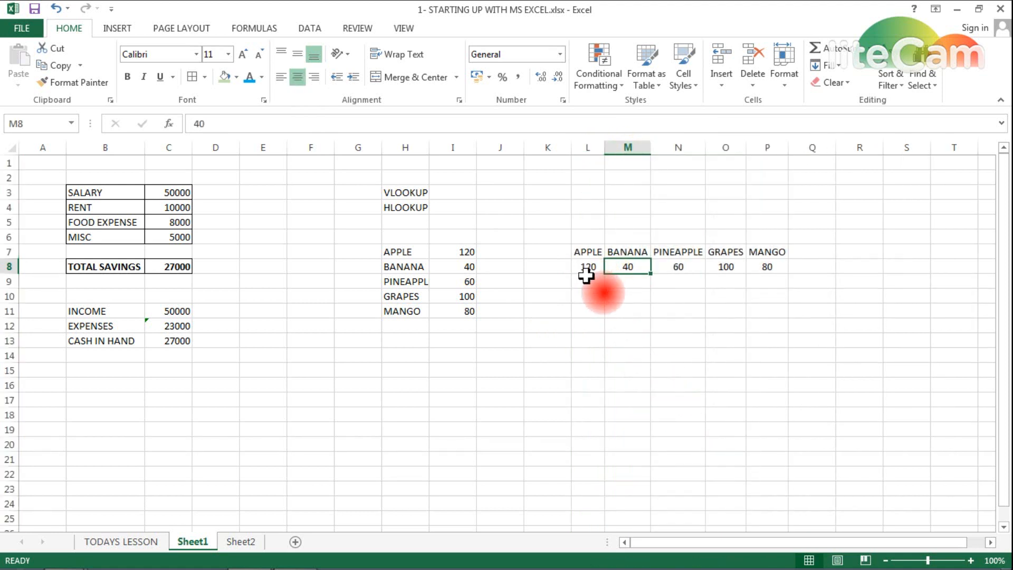
{"action": "left_click", "coordinate": [238, 542]}
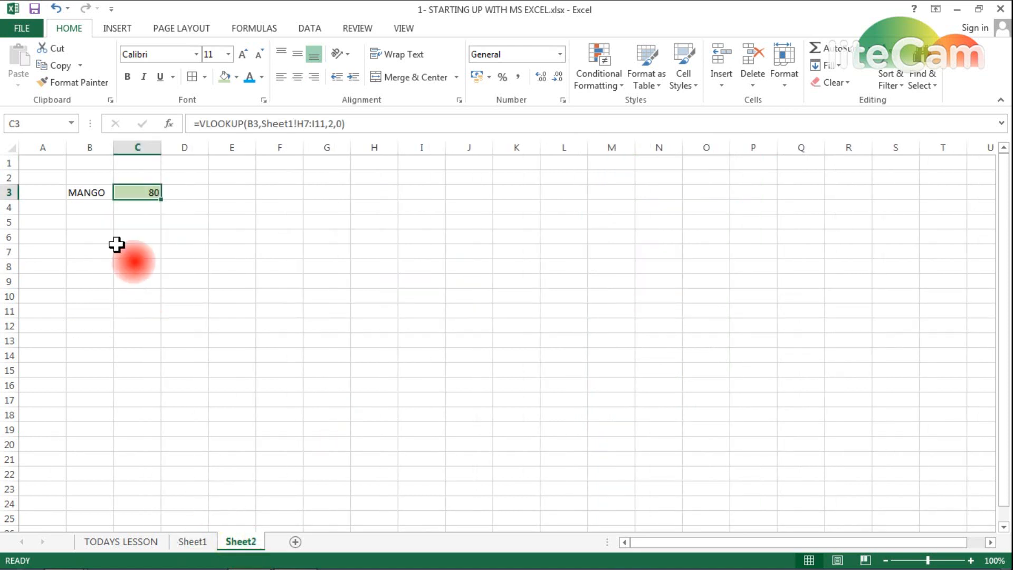
- Type APPLE in F3 on Sheet2
{"action": "key", "text": "Right"}
{"action": "key", "text": "Right"}
{"action": "key", "text": "Right"}
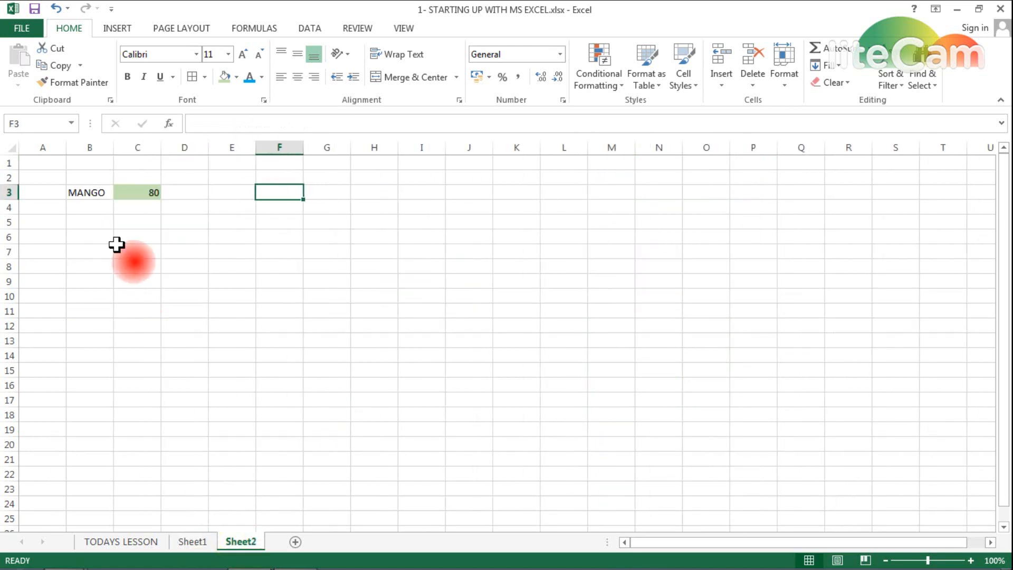
{"action": "type", "text": "APPLE"}
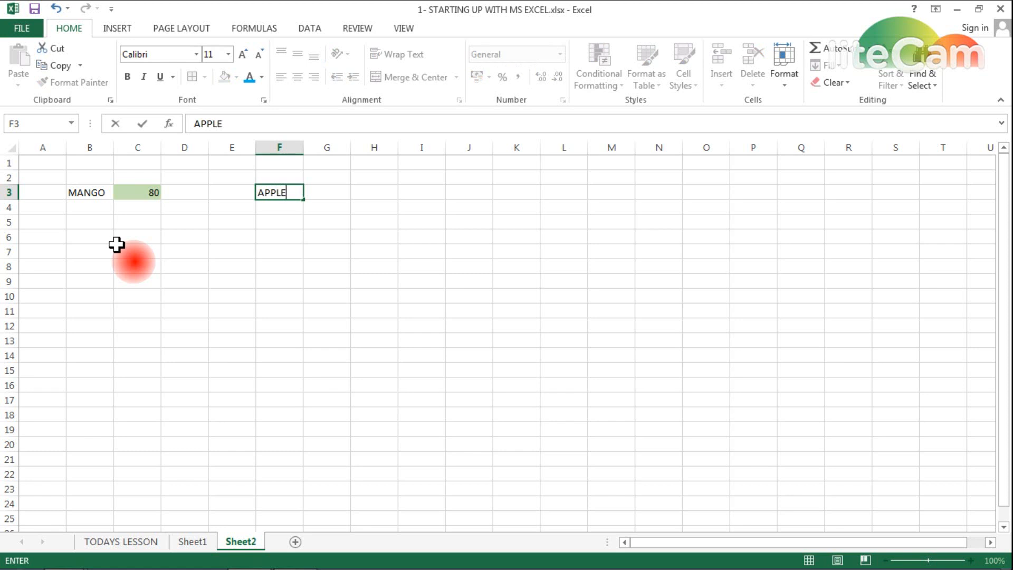
{"action": "key", "text": "Tab"}
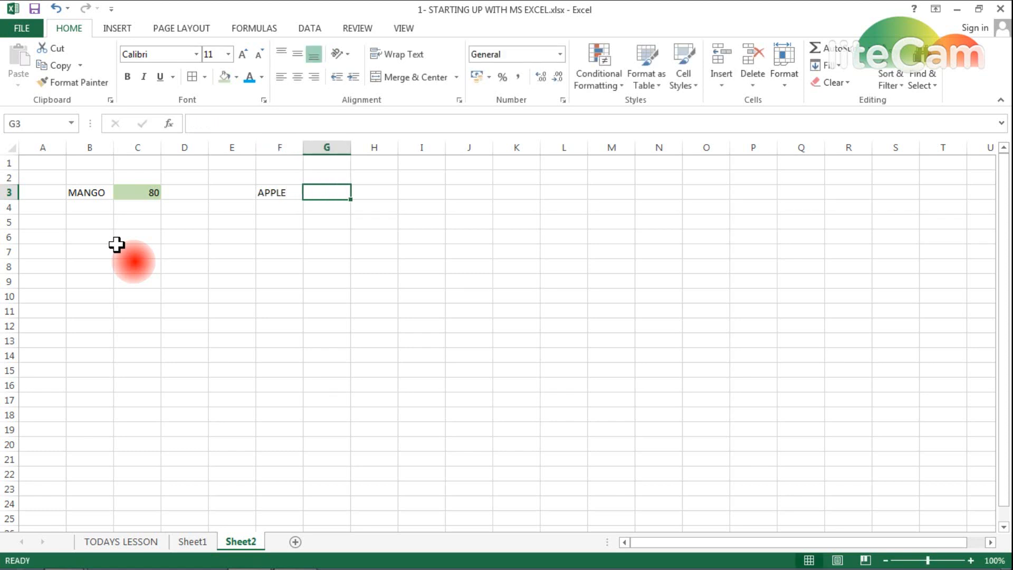
- Enter =HLOOKUP(F3,Sheet1!L7:P8,2,0) in G3 to return 120
{"action": "type", "text": "=HLOOKU"}
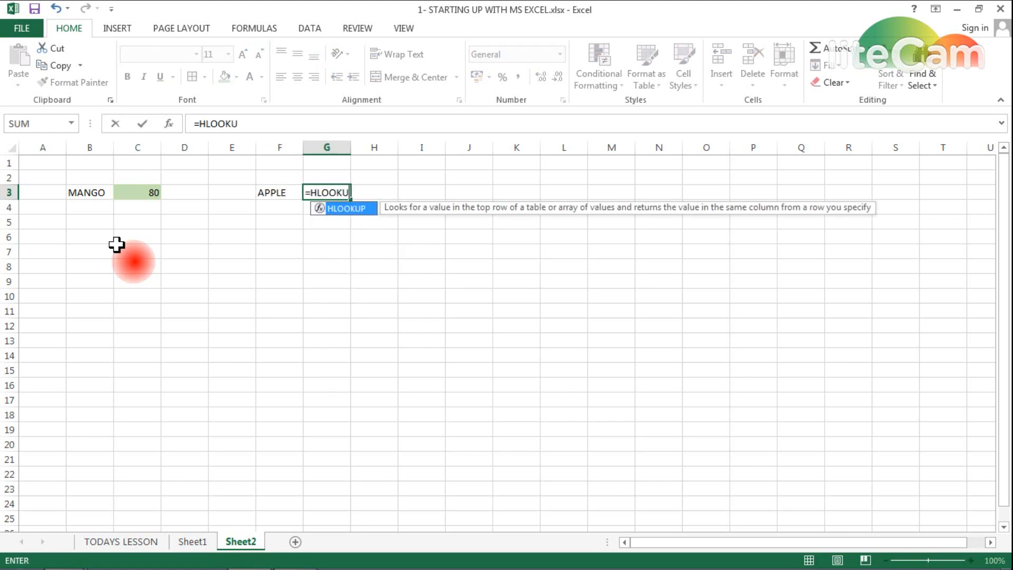
{"action": "type", "text": "P("}
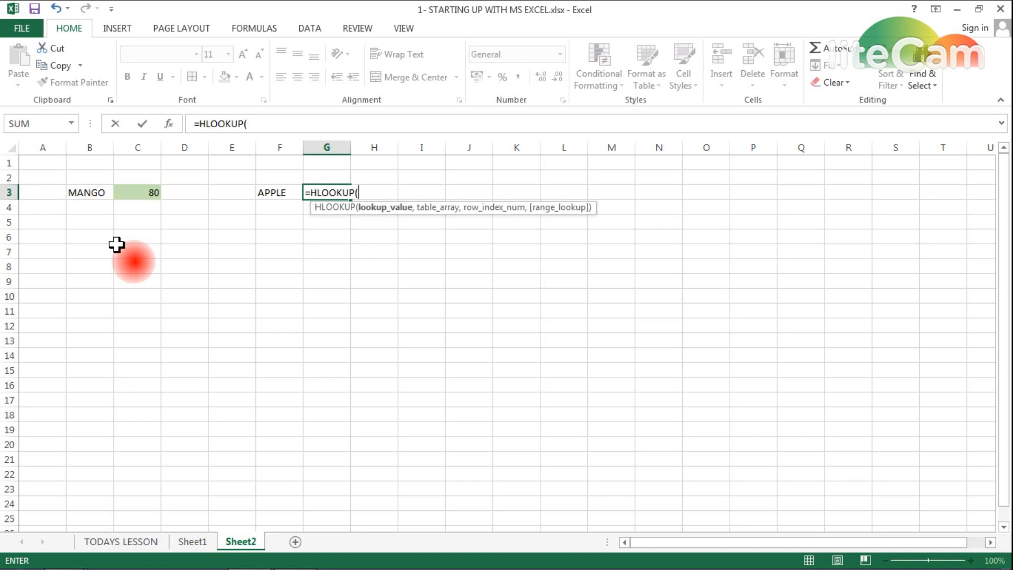
{"action": "left_click", "coordinate": [271, 193]}
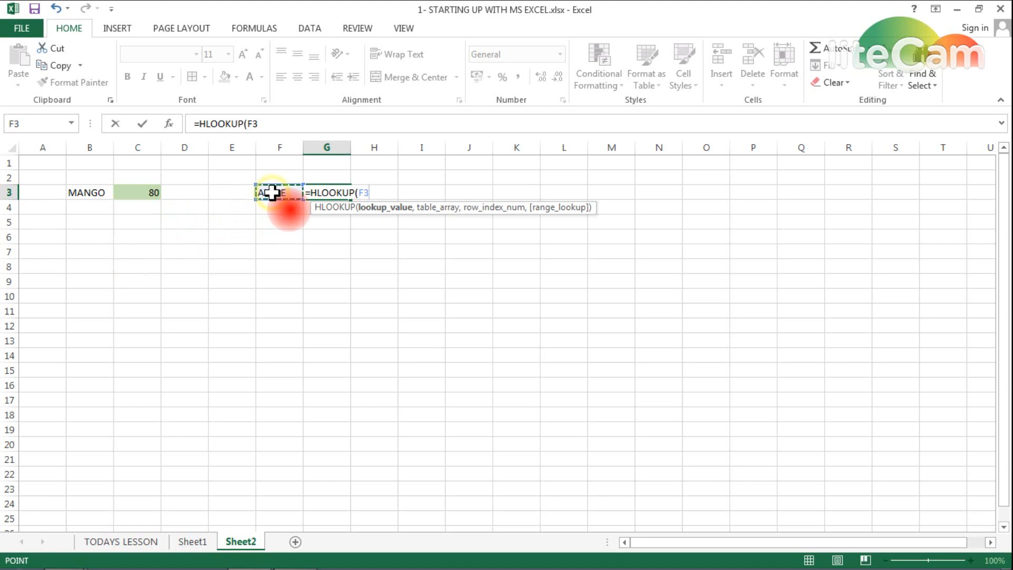
{"action": "type", "text": ","}
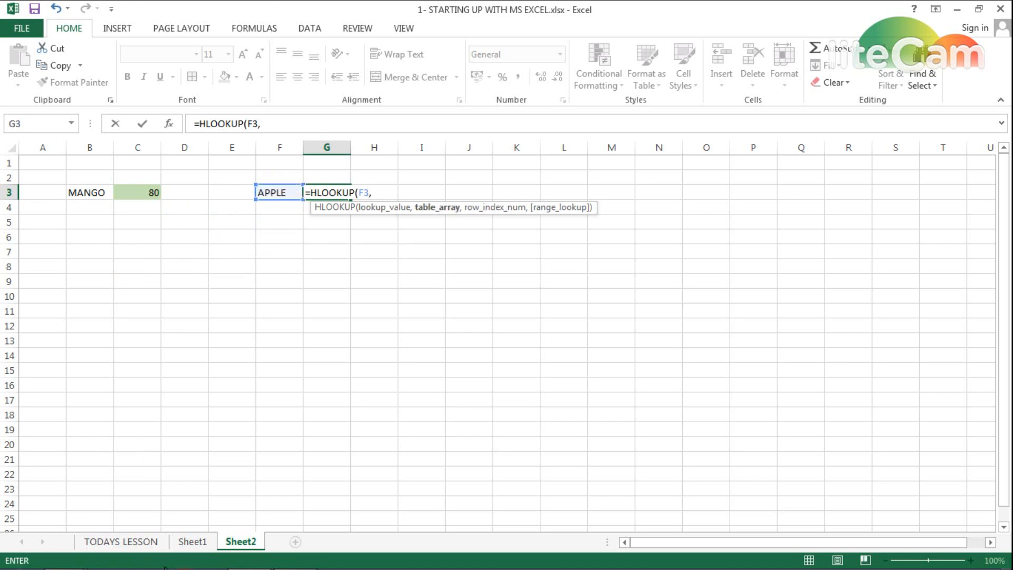
{"action": "left_click", "coordinate": [191, 542]}
{"action": "left_click_drag", "start_coordinate": [590, 252], "coordinate": [760, 264]}
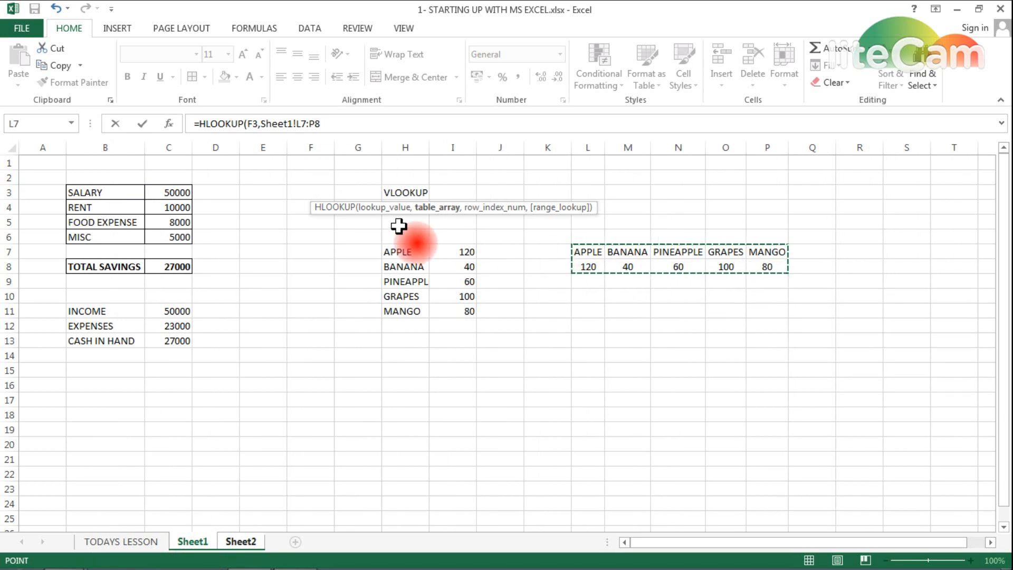
{"action": "left_click", "coordinate": [373, 127]}
{"action": "type", "text": ",2"}
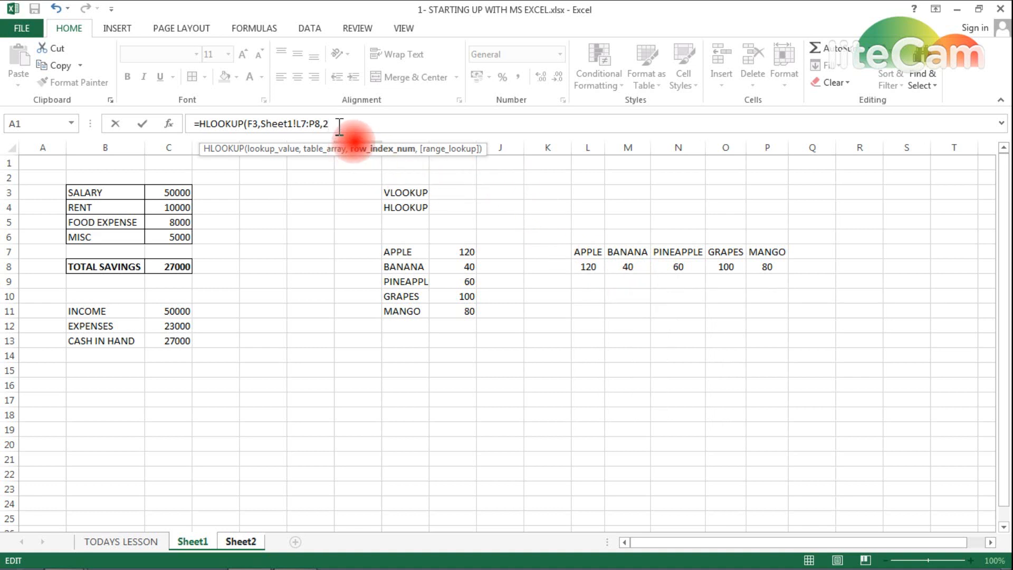
{"action": "type", "text": ",0"}
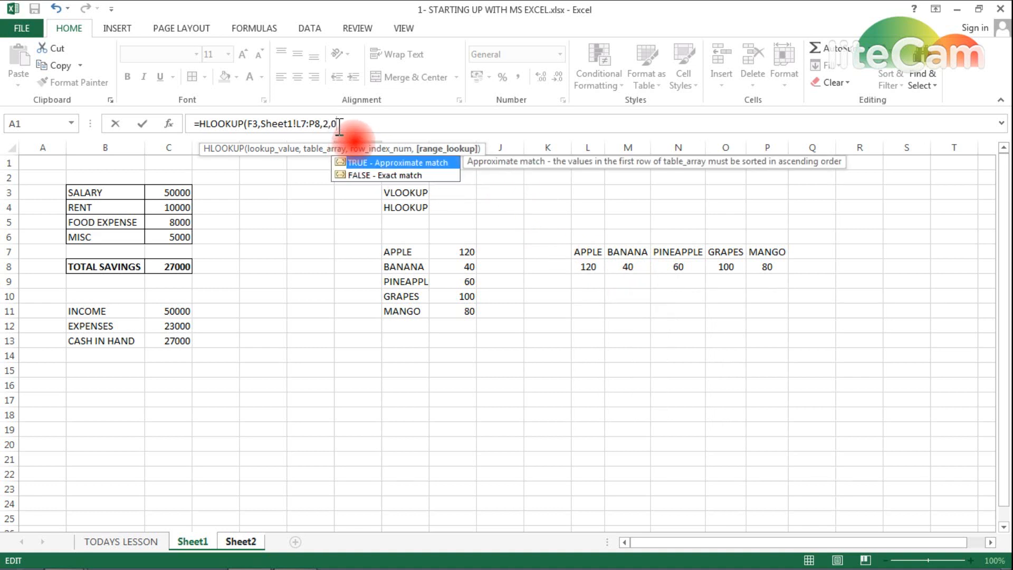
{"action": "type", "text": ")"}
{"action": "key", "text": "Return"}
{"action": "key", "text": "Up"}
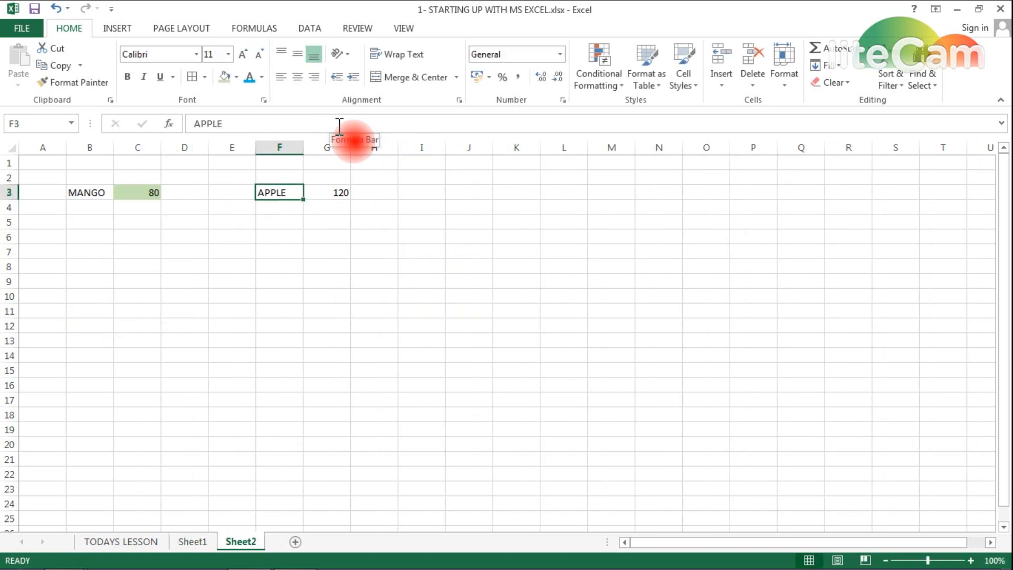
{"action": "key", "text": "Right"}
- Give G3 a light-green fill and verify APPLE's 120 in Sheet1's horizontal table
{"action": "left_click", "coordinate": [224, 77]}
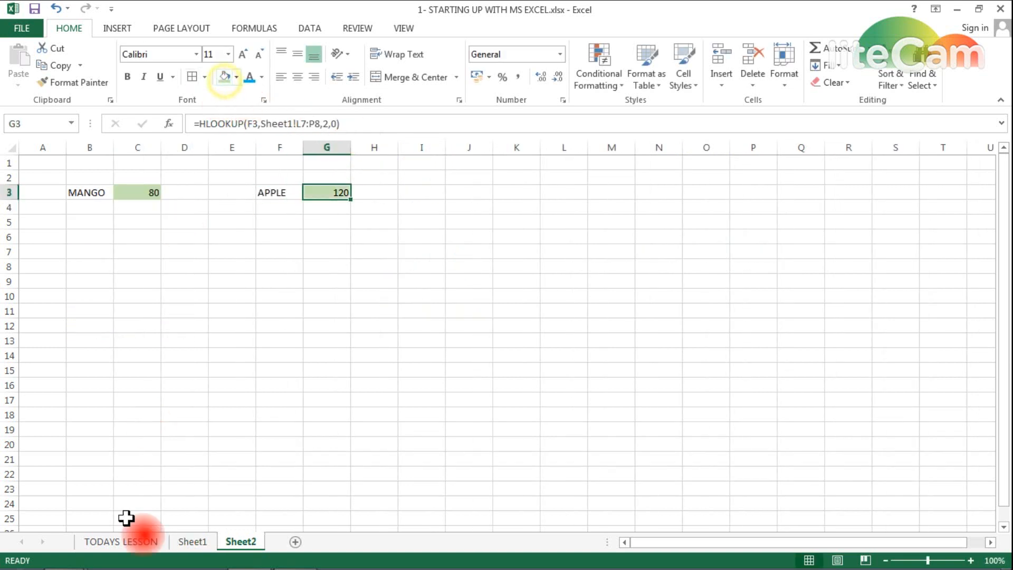
{"action": "left_click", "coordinate": [192, 542]}
{"action": "left_click", "coordinate": [583, 255]}
{"action": "left_click", "coordinate": [585, 265]}
{"action": "left_click", "coordinate": [252, 544]}
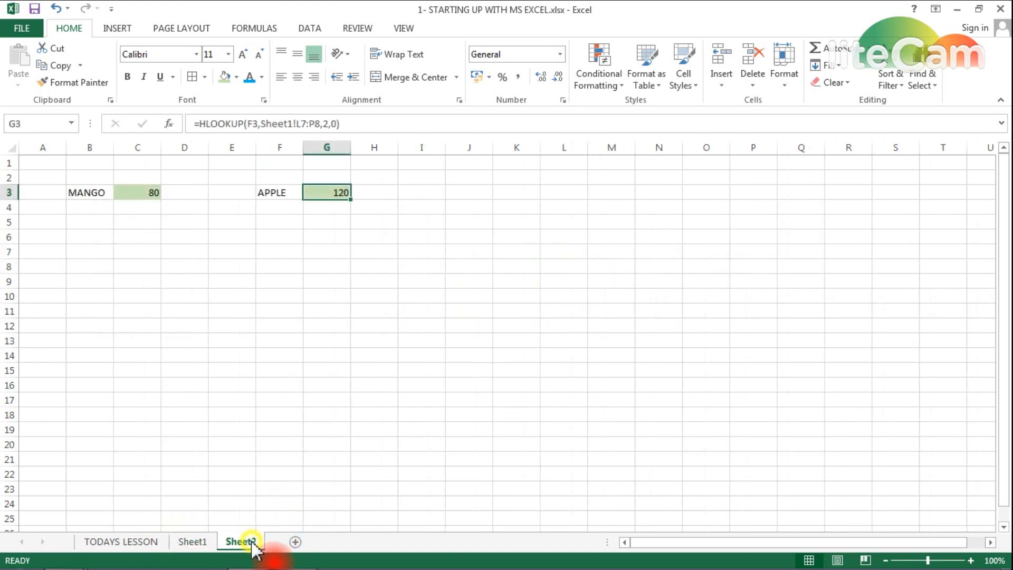
{"action": "left_click", "coordinate": [319, 197]}
{"action": "key", "text": "Left"}
{"action": "key", "text": "Left"}
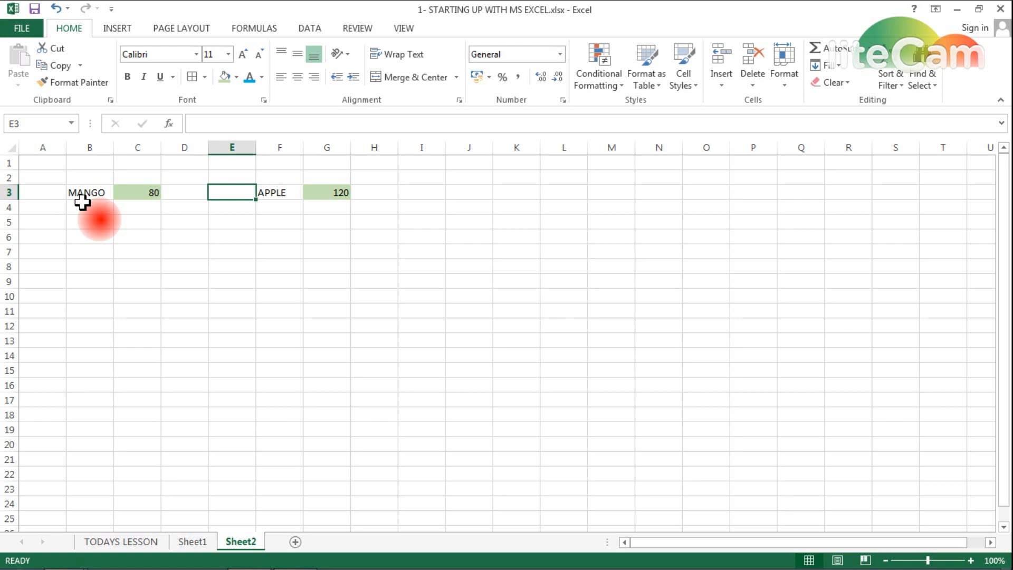
{"action": "left_click", "coordinate": [343, 193]}
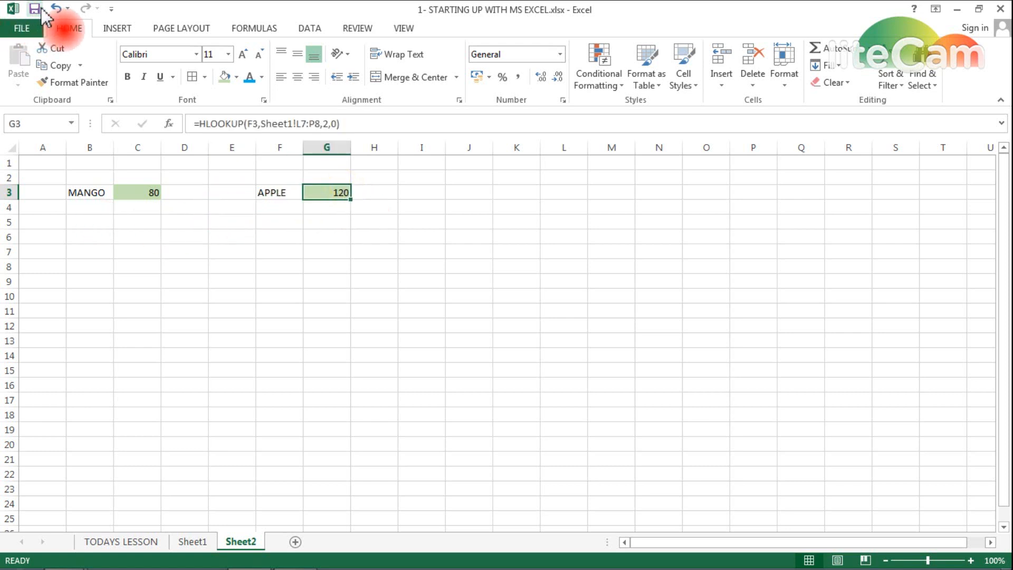
{"action": "left_click", "coordinate": [202, 279]}
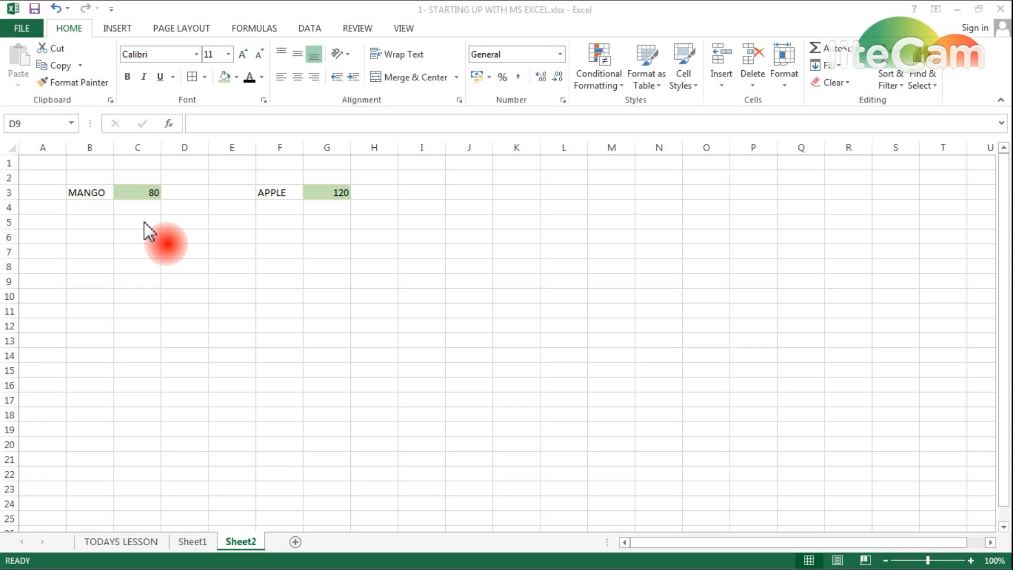
- On Sheet1, copy the fruit table H7:I11 to H16:I20
{"action": "left_click", "coordinate": [194, 542]}
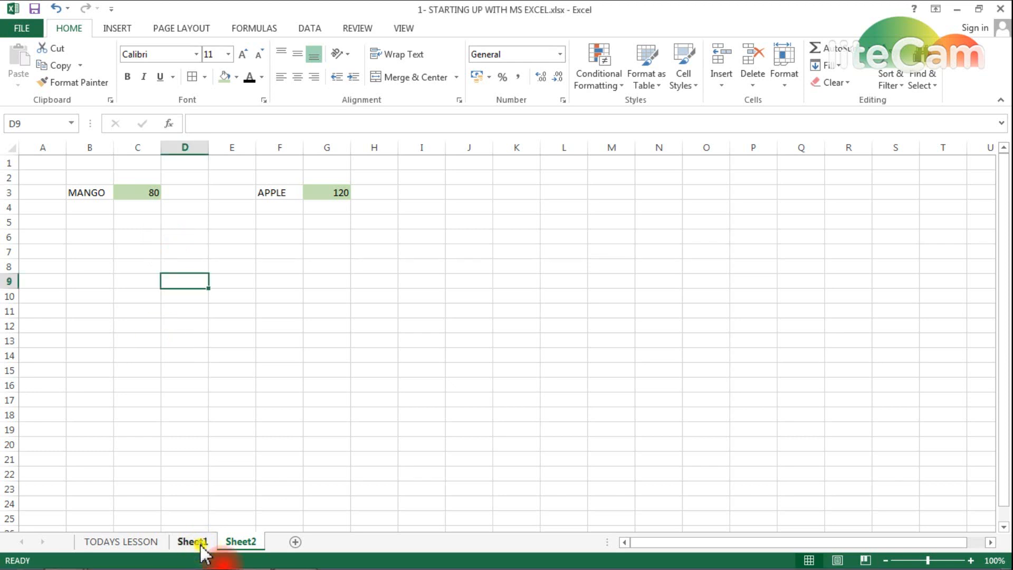
{"action": "left_click_drag", "start_coordinate": [398, 253], "coordinate": [455, 310]}
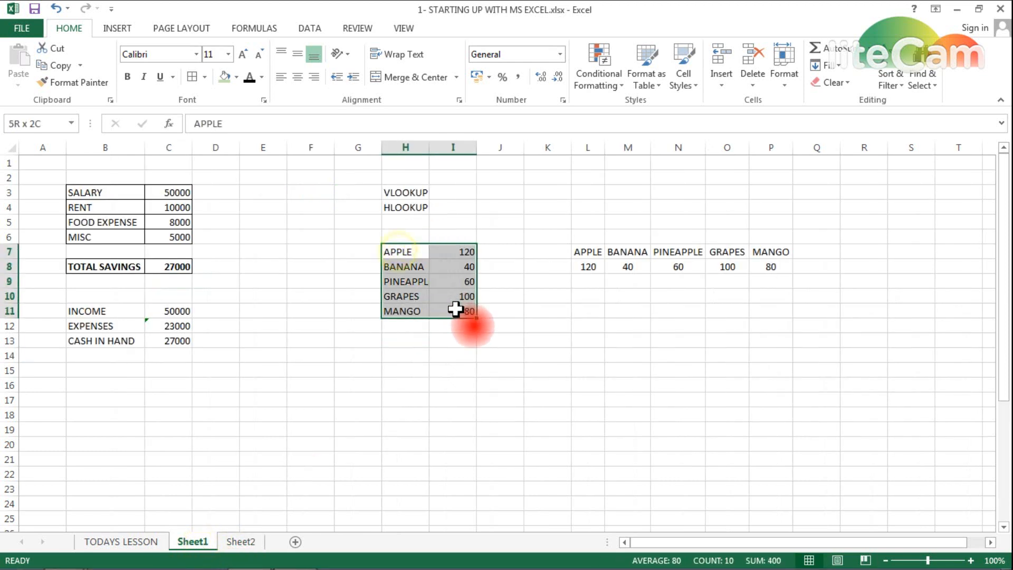
{"action": "key", "text": "ctrl+c"}
{"action": "key", "text": "Down"}
{"action": "key", "text": "Down"}
{"action": "key", "text": "Down"}
{"action": "key", "text": "Down"}
{"action": "key", "text": "Down"}
{"action": "key", "text": "Down"}
{"action": "key", "text": "Down"}
{"action": "key", "text": "Down"}
{"action": "key", "text": "Down"}
{"action": "key", "text": "ctrl+v"}
{"action": "key", "text": "Up"}
{"action": "key", "text": "Up"}
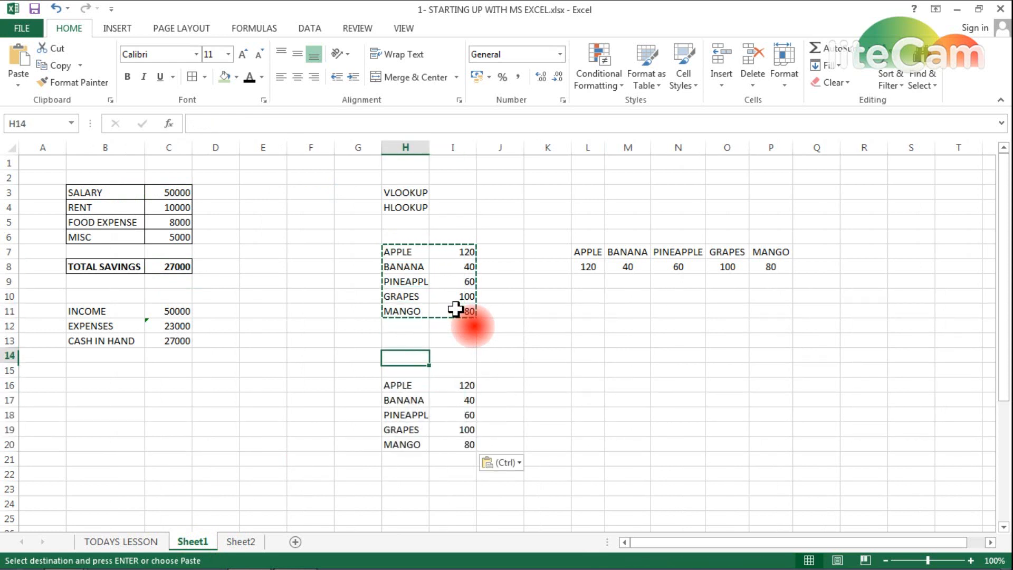
- Put the month headers jan, feb and march in I14:K14
{"action": "key", "text": "Right"}
{"action": "key", "text": "F2"}
{"action": "type", "text": "jan"}
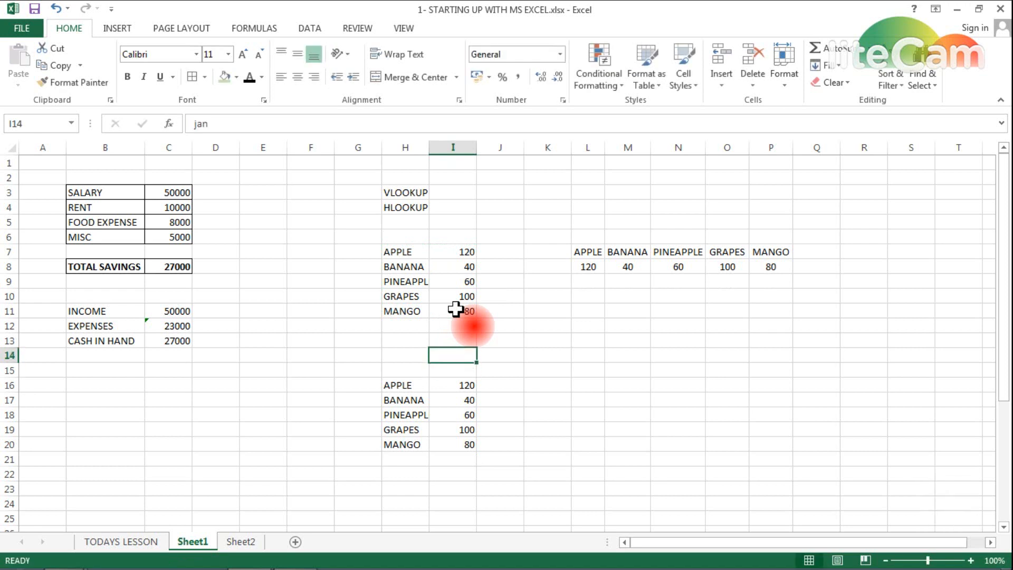
{"action": "key", "text": "ctrl+c"}
{"action": "key", "text": "Right"}
{"action": "key", "text": "ctrl+v"}
{"action": "key", "text": "Right"}
{"action": "key", "text": "ctrl+v"}
{"action": "key", "text": "Left"}
{"action": "type", "text": "feb"}
{"action": "key", "text": "Right"}
{"action": "type", "text": "ma"}
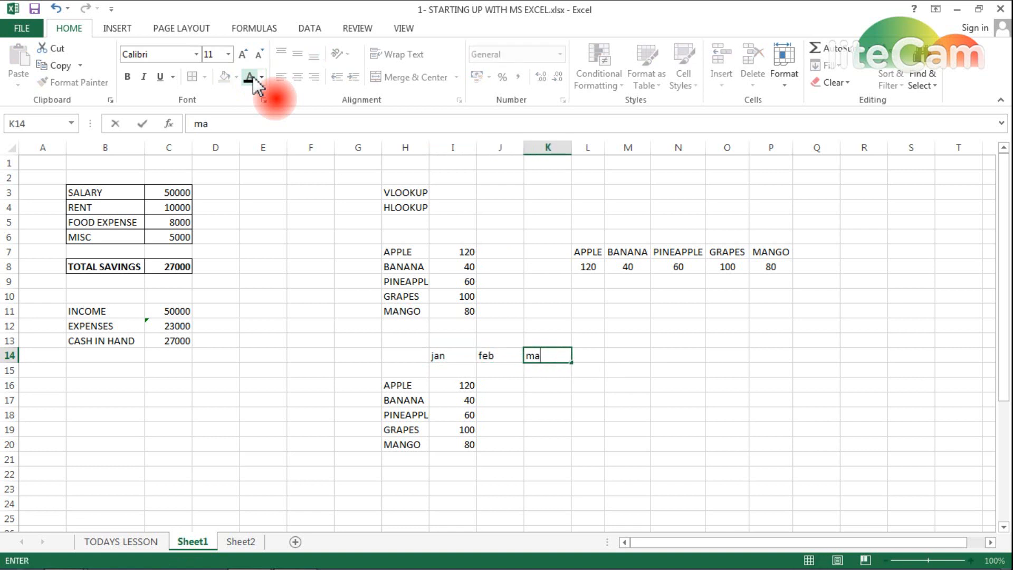
{"action": "type", "text": "rch"}
{"action": "key", "text": "Return"}
- Enter the numbers 1, 2, 3 and 4 in H15:K15
{"action": "key", "text": "Left"}
{"action": "key", "text": "Left"}
{"action": "key", "text": "Left"}
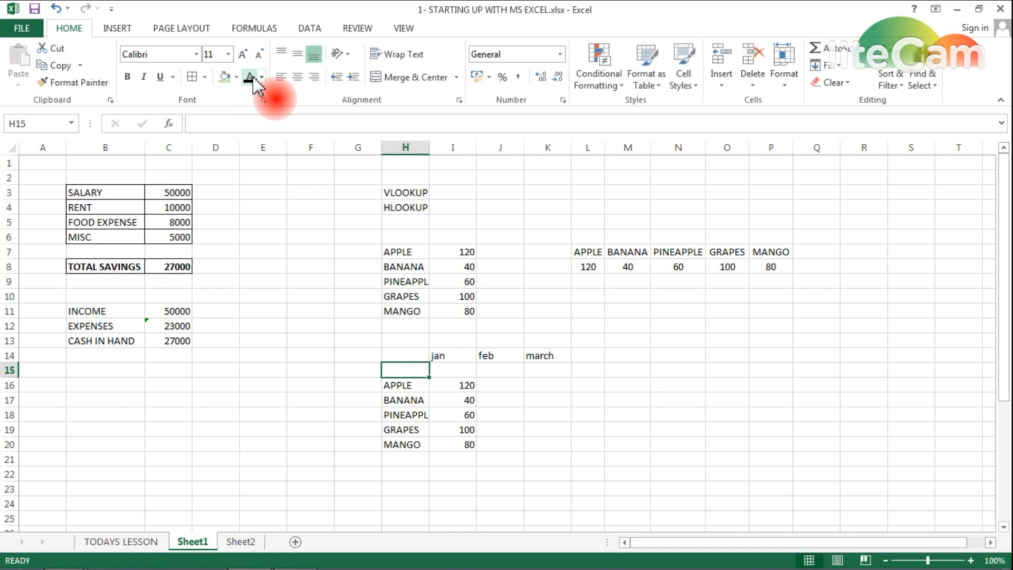
{"action": "type", "text": "1"}
{"action": "key", "text": "Right"}
{"action": "type", "text": "2"}
{"action": "key", "text": "Right"}
{"action": "type", "text": "3"}
{"action": "key", "text": "Right"}
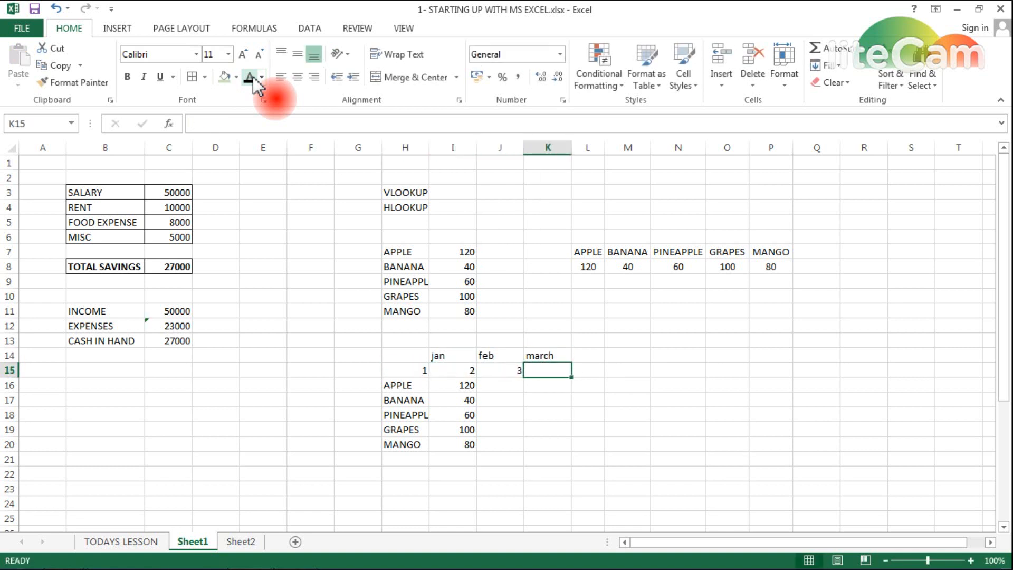
{"action": "type", "text": "4"}
{"action": "key", "text": "Right"}
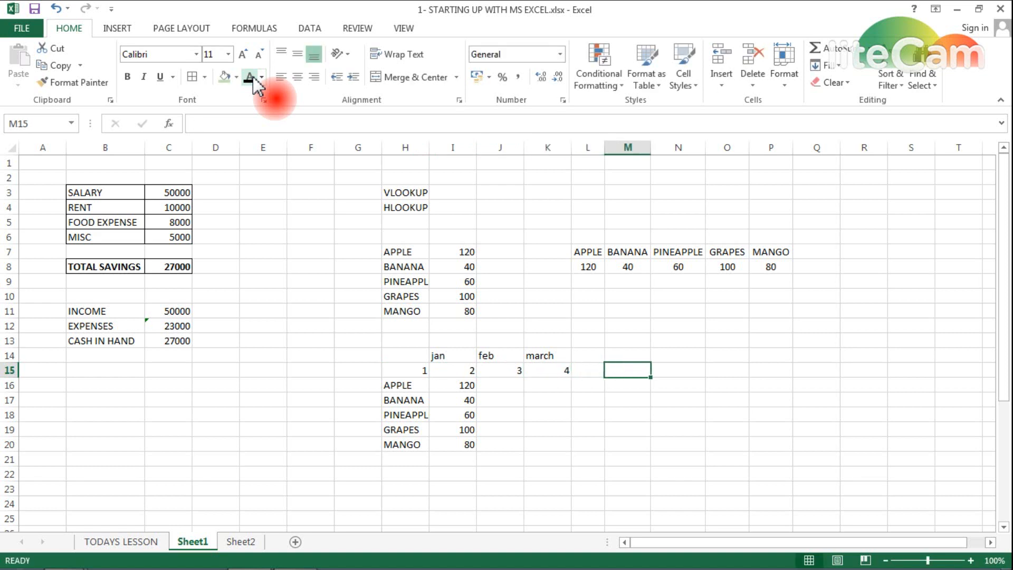
- Copy the jan quantities I16:I20 into the feb and march columns J16:K20
{"action": "key", "text": "Left"}
{"action": "key", "text": "Left"}
{"action": "key", "text": "Left"}
{"action": "key", "text": "Down"}
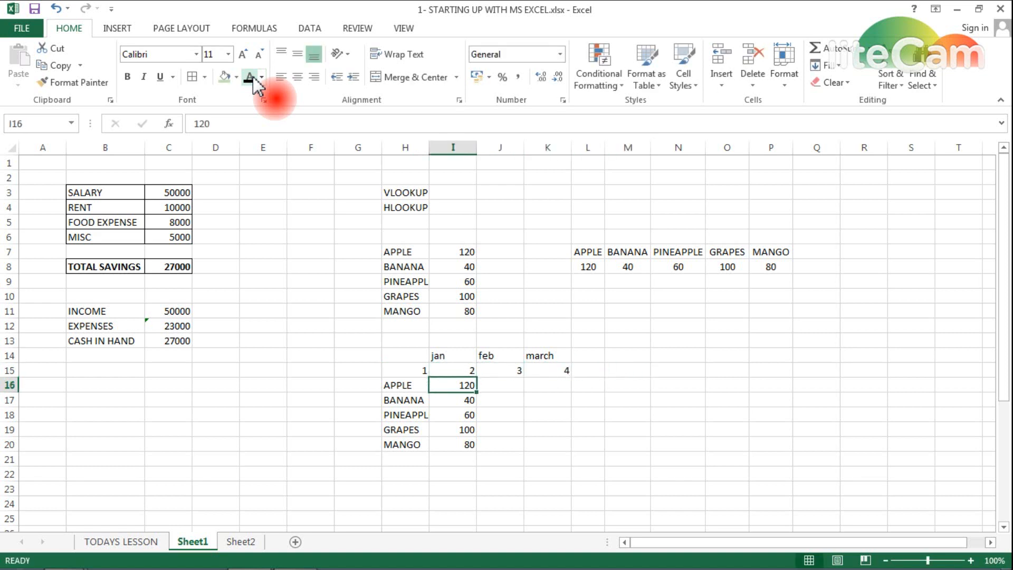
{"action": "key", "text": "shift+Down"}
{"action": "key", "text": "shift+Down"}
{"action": "key", "text": "shift+Down"}
{"action": "key", "text": "shift+Down"}
{"action": "key", "text": "ctrl+c"}
{"action": "key", "text": "Right"}
{"action": "key", "text": "shift+Down"}
{"action": "key", "text": "ctrl+v"}
{"action": "key", "text": "shift+Right"}
{"action": "key", "text": "ctrl+v"}
{"action": "key", "text": "Left"}
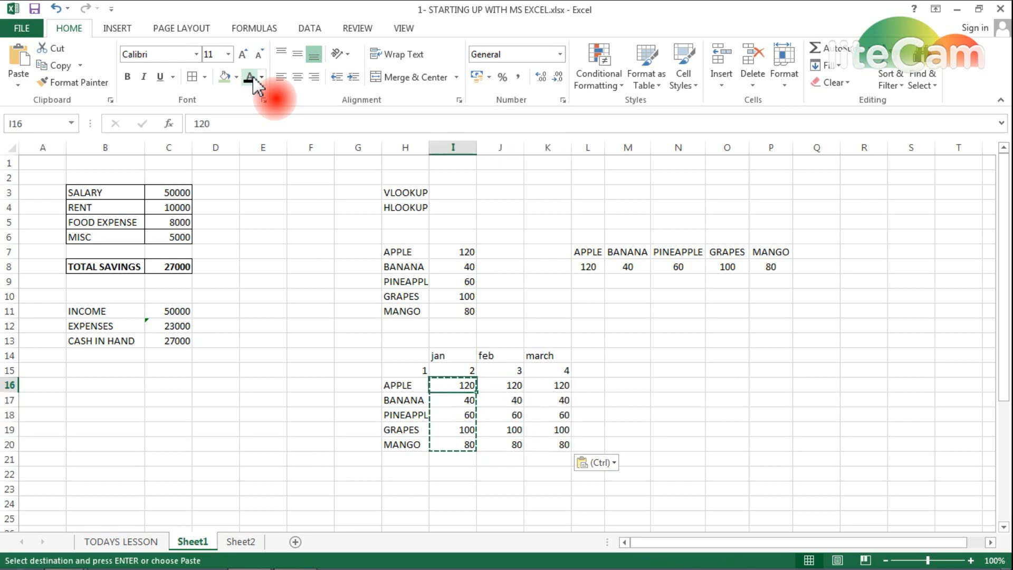
{"action": "key", "text": "Right"}
- Enter feb/march quantities APPLE 80/100, BANANA 50/60 and PINEAPPLE 70/40
{"action": "type", "text": "80"}
{"action": "key", "text": "Tab"}
{"action": "type", "text": "100"}
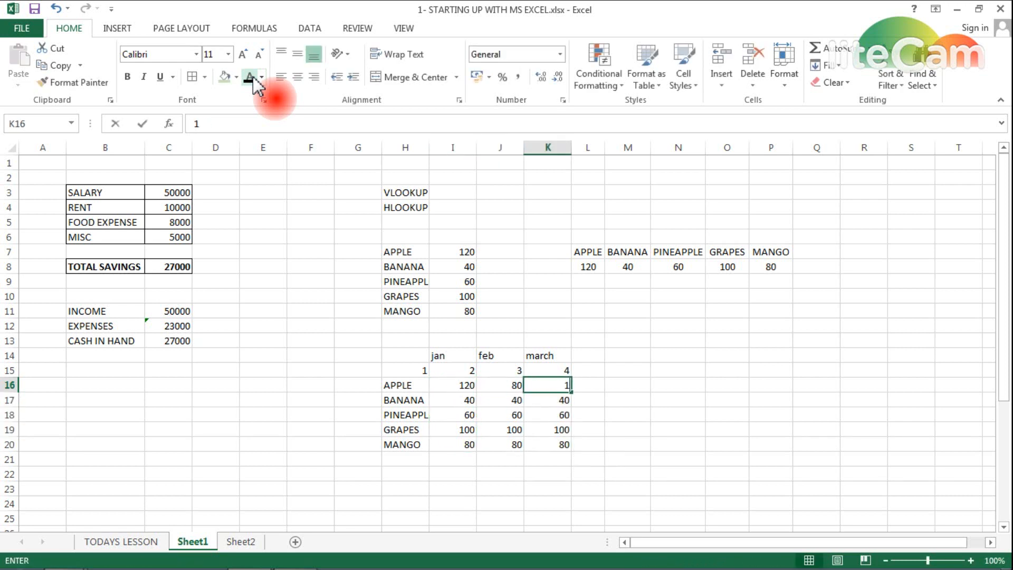
{"action": "key", "text": "Return"}
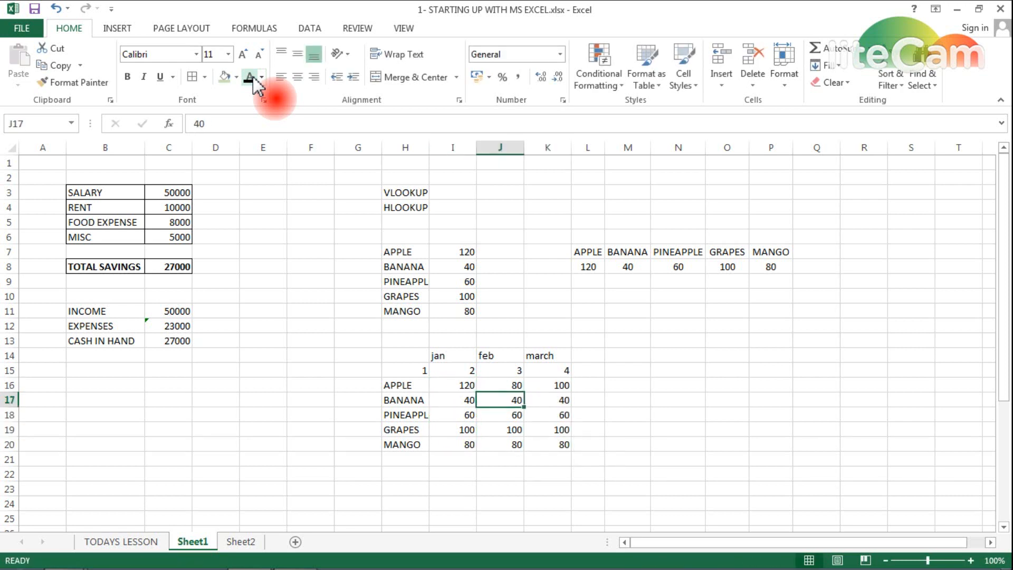
{"action": "type", "text": "50"}
{"action": "key", "text": "Tab"}
{"action": "type", "text": "60"}
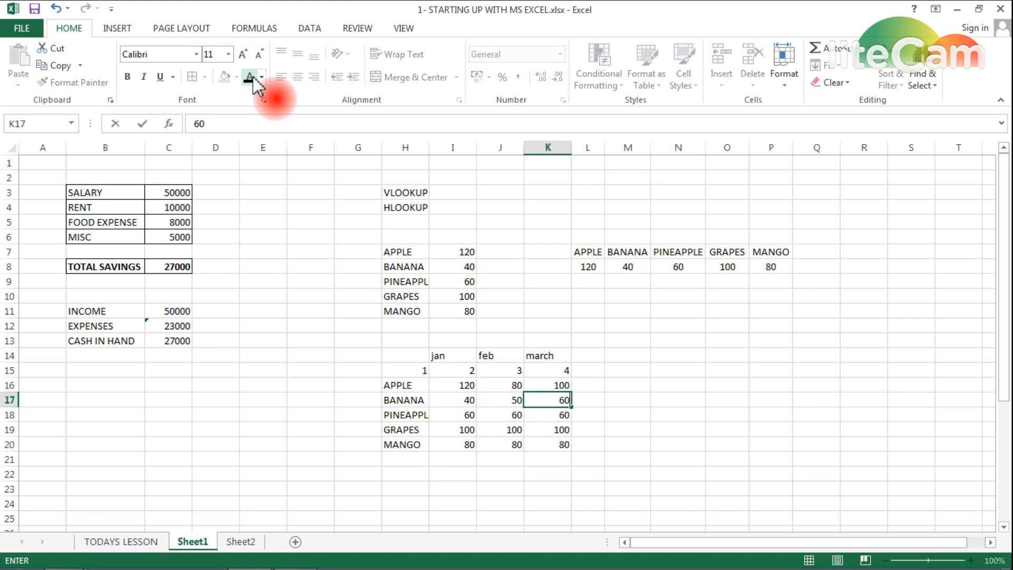
{"action": "key", "text": "Return"}
{"action": "type", "text": "70"}
{"action": "key", "text": "Tab"}
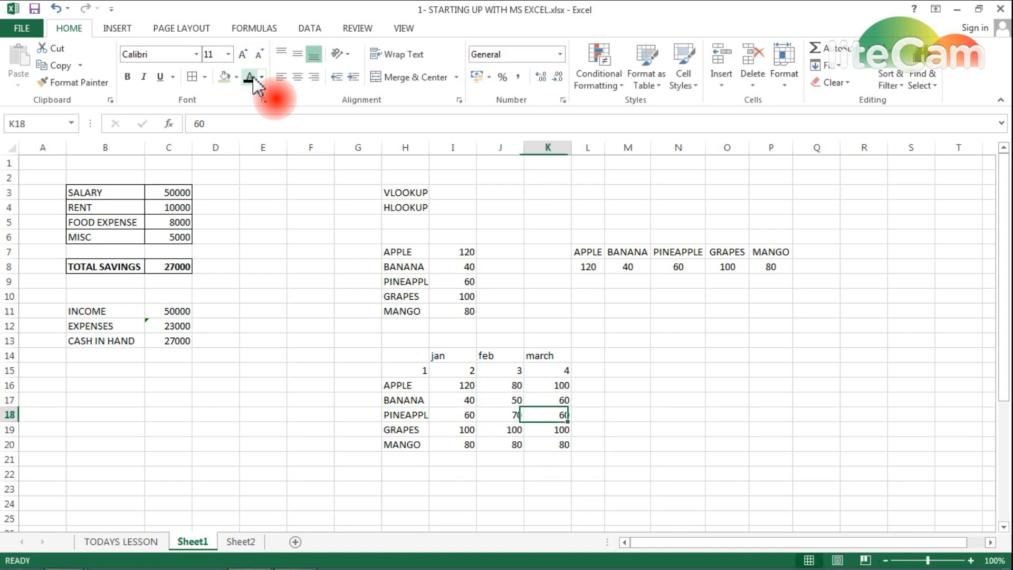
{"action": "type", "text": "40"}
{"action": "key", "text": "Return"}
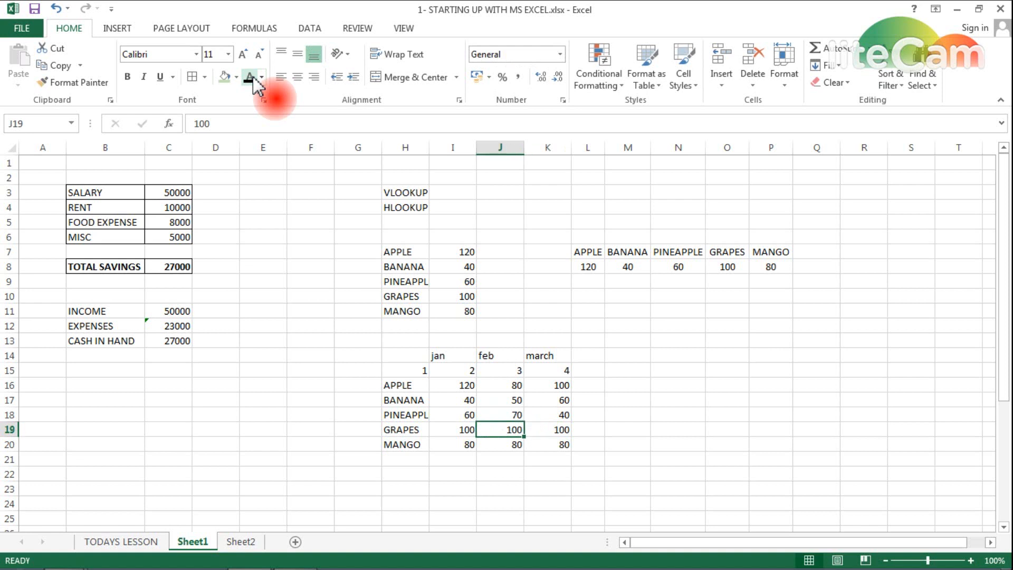
- Enter feb/march quantities GRAPES 90/110 and MANGO 60/70
{"action": "type", "text": "90"}
{"action": "key", "text": "Tab"}
{"action": "type", "text": "110"}
{"action": "key", "text": "Return"}
{"action": "type", "text": "60"}
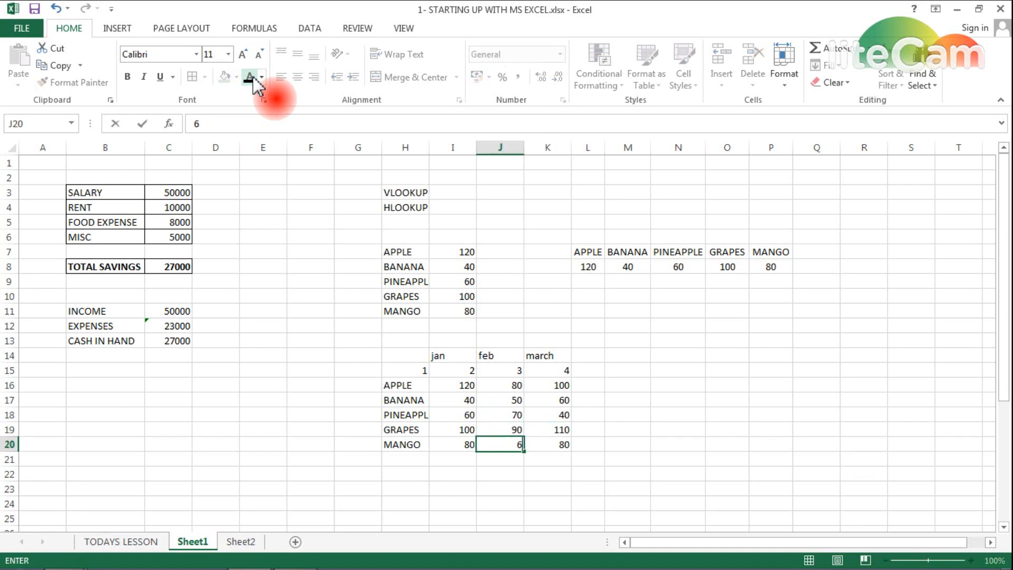
{"action": "key", "text": "Tab"}
{"action": "type", "text": "70"}
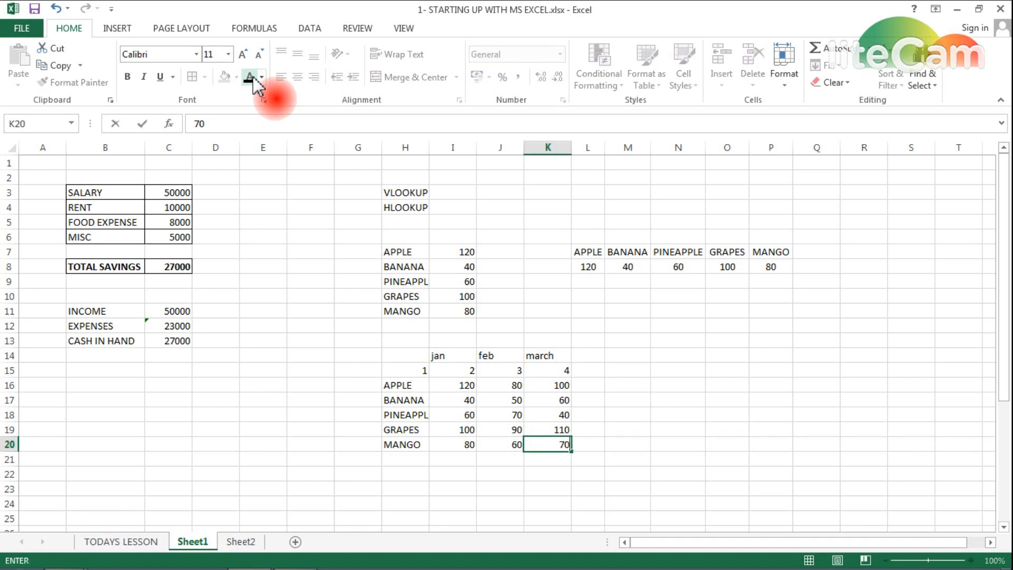
{"action": "key", "text": "Return"}
- Centre the contents of the month table H14:K20
{"action": "left_click_drag", "start_coordinate": [391, 357], "coordinate": [547, 446]}
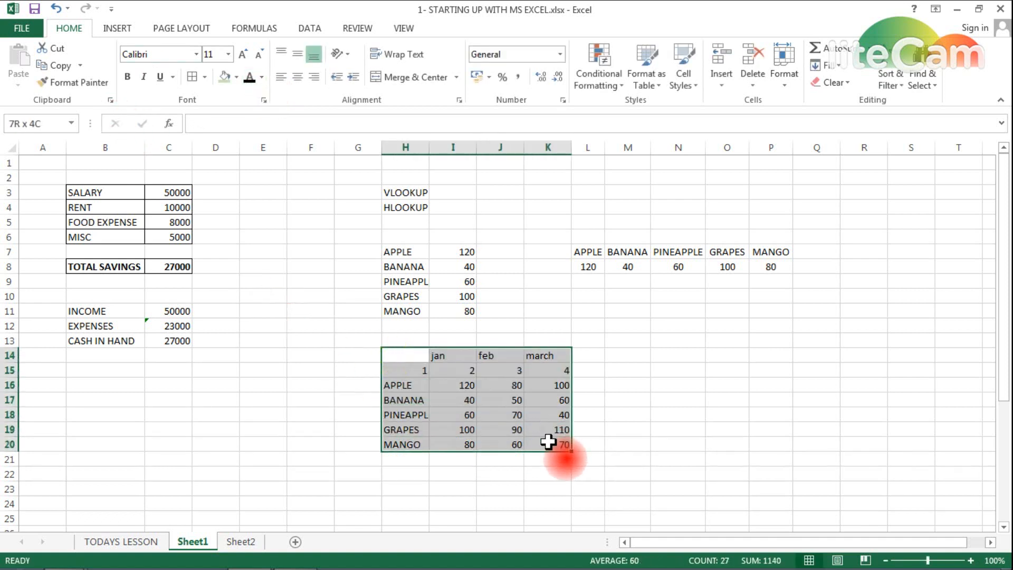
{"action": "left_click", "coordinate": [297, 77]}
{"action": "left_click", "coordinate": [615, 354]}
{"action": "key", "text": "Right"}
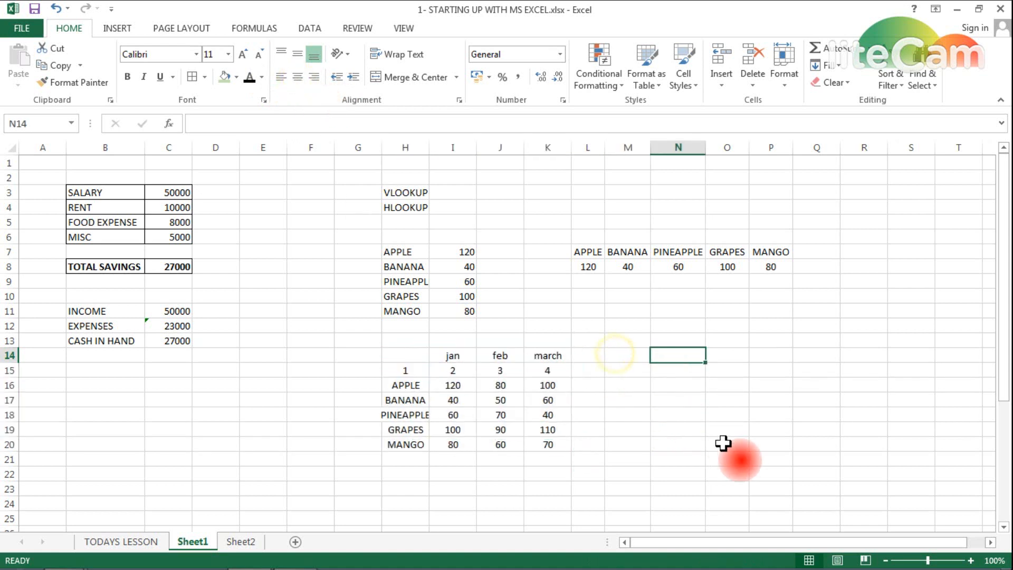
{"action": "key", "text": "Down"}
{"action": "key", "text": "Right"}
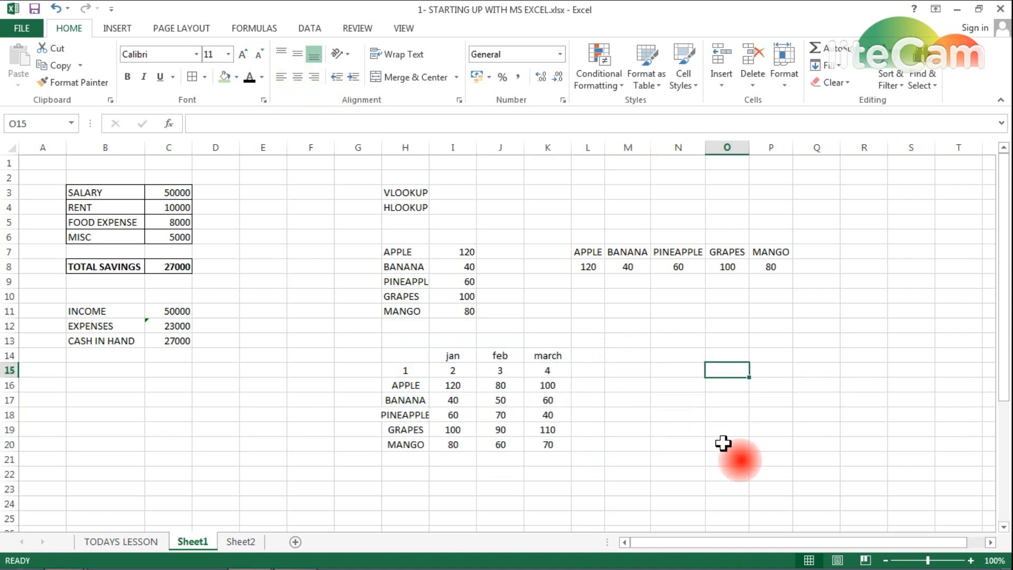
{"action": "key", "text": "Left"}
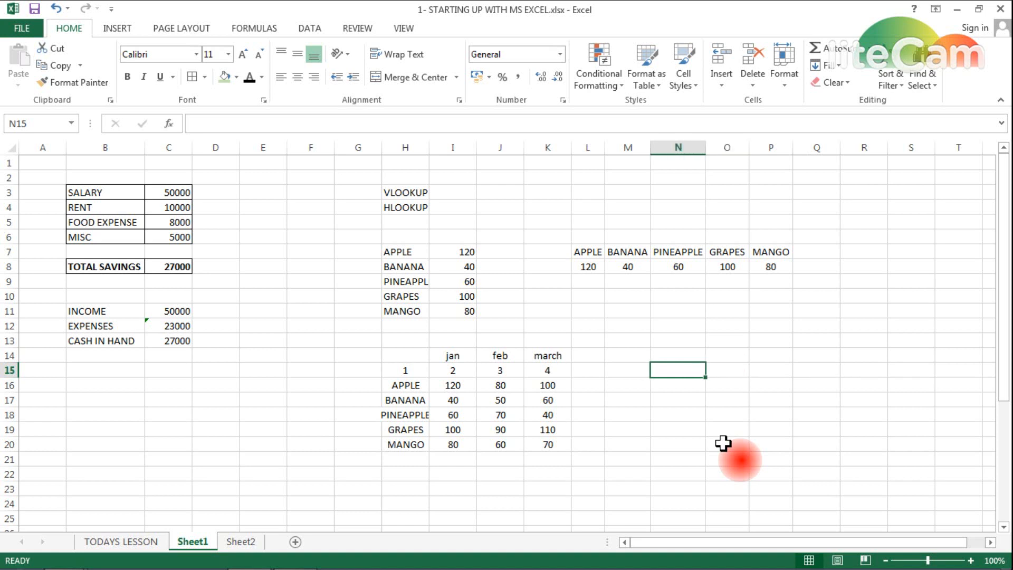
- Enter APPLE in N15 and the column number 3 in O15
{"action": "type", "text": "a"}
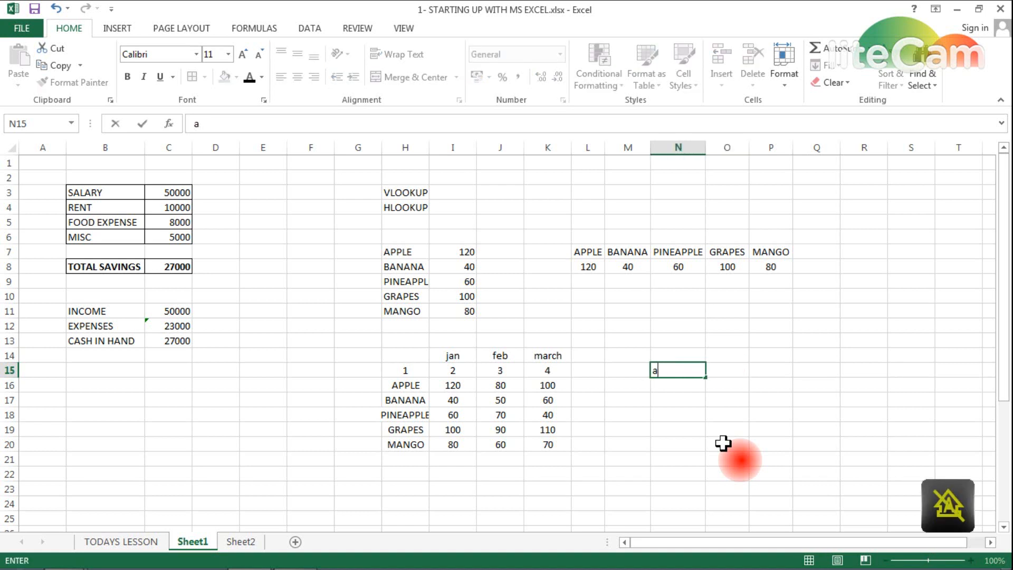
{"action": "type", "text": "pPLE"}
{"action": "key", "text": "Right"}
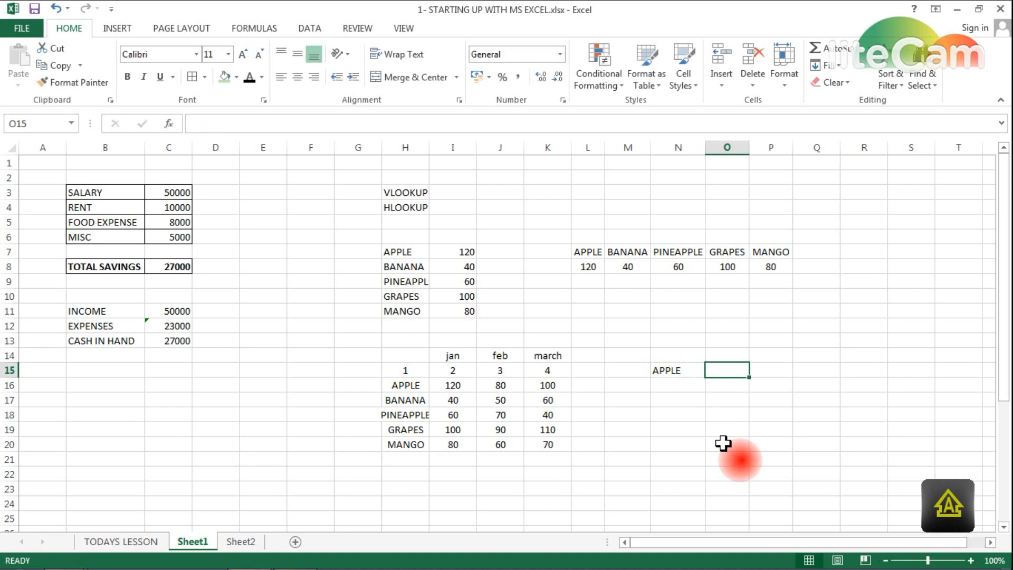
{"action": "type", "text": "3"}
{"action": "key", "text": "Right"}
{"action": "key", "text": "Left"}
{"action": "left_click", "coordinate": [503, 355]}
{"action": "left_click", "coordinate": [727, 371]}
- Start a VLOOKUP formula in P15, then cancel the unfinished entry
{"action": "key", "text": "Right"}
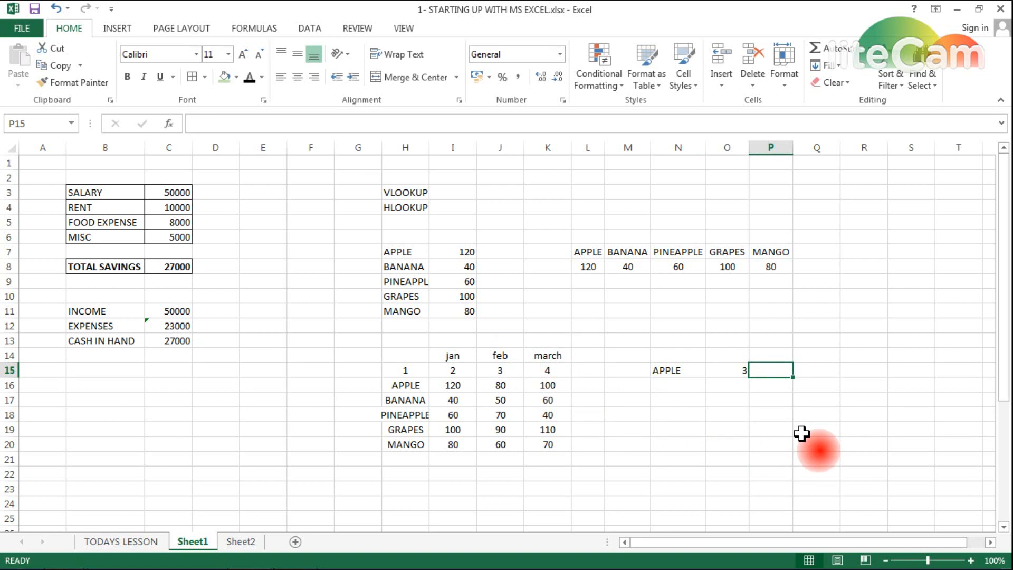
{"action": "type", "text": "="}
{"action": "key", "text": "Escape"}
{"action": "type", "text": "=VLO"}
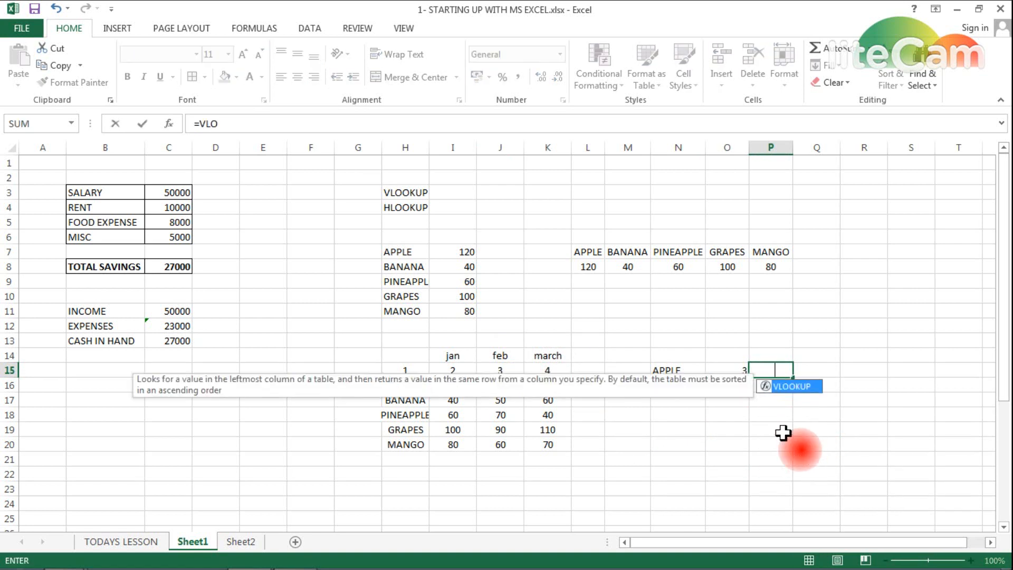
{"action": "type", "text": "OKUP("}
{"action": "key", "text": "Escape"}
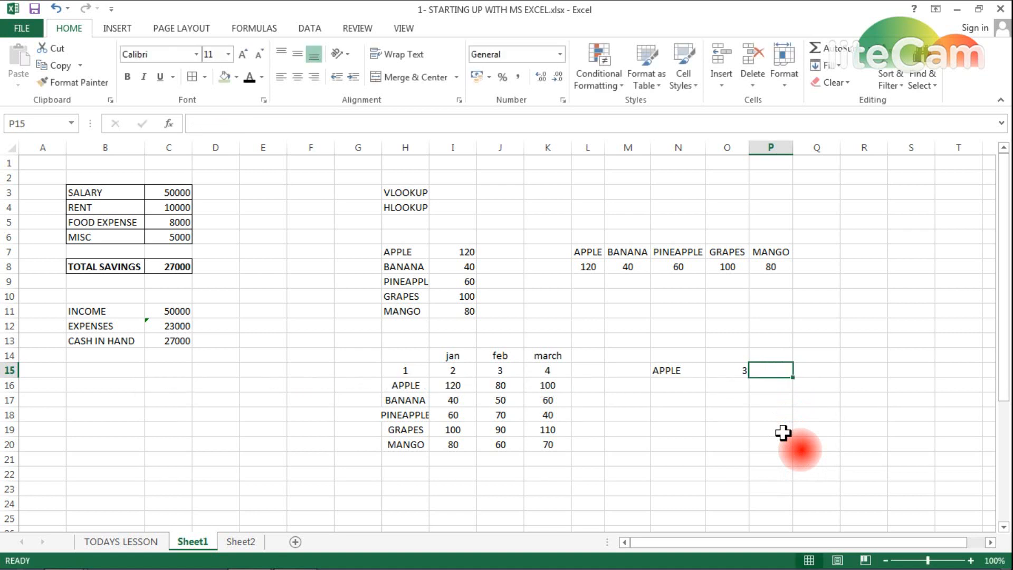
- Begin P15's formula as =VLOOKUP(N15,H16:K20 with APPLE as lookup value
{"action": "left_click", "coordinate": [248, 77]}
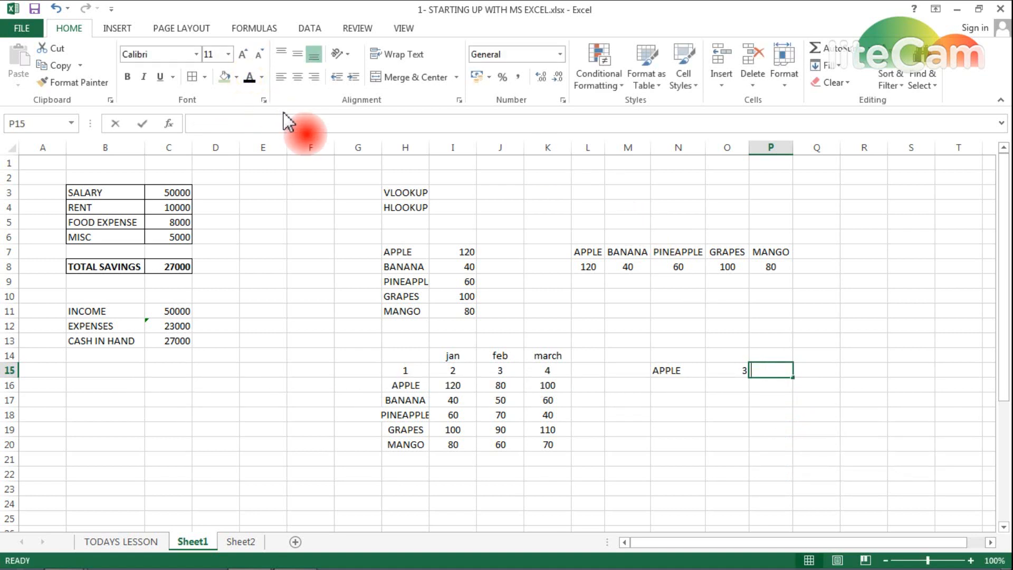
{"action": "type", "text": "=VLOOKUP"}
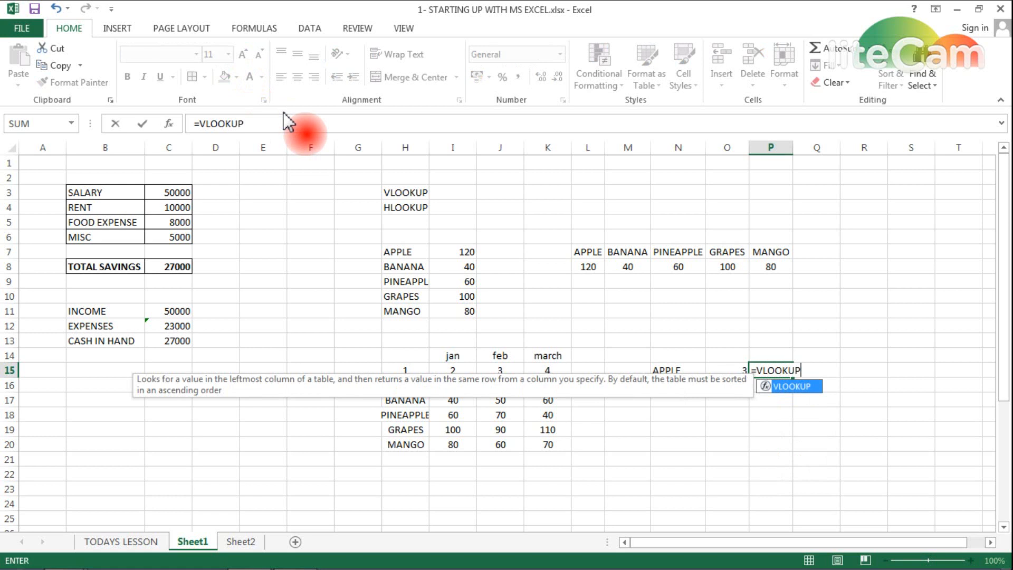
{"action": "type", "text": "("}
{"action": "key", "text": "Left"}
{"action": "key", "text": "Left"}
{"action": "type", "text": ","}
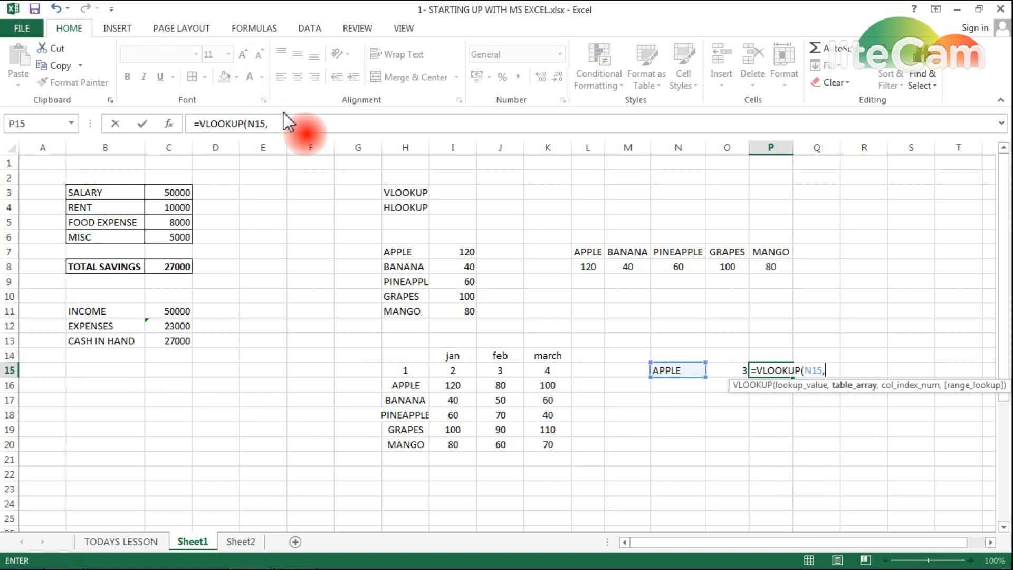
{"action": "left_click", "coordinate": [403, 385]}
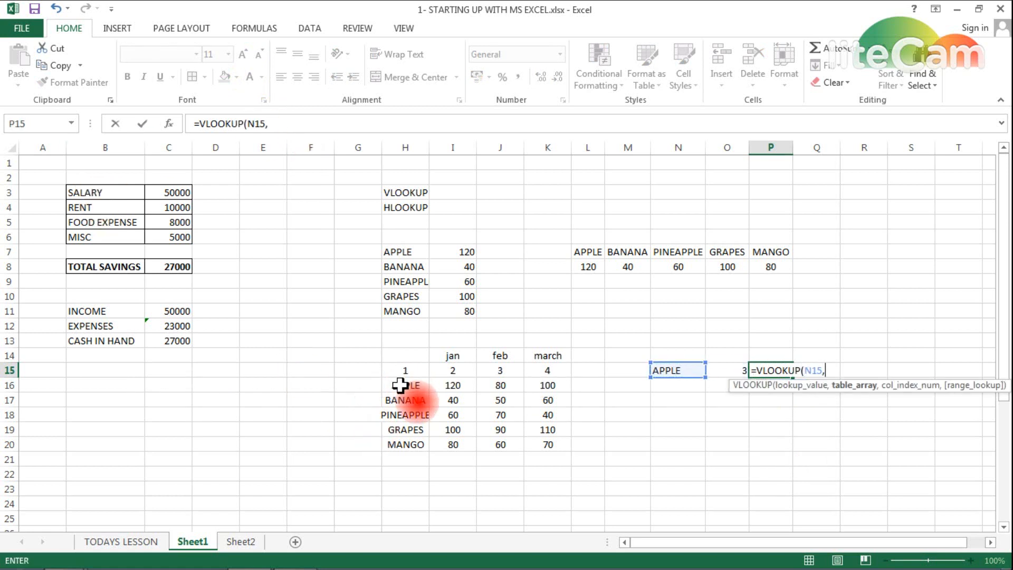
{"action": "left_click_drag", "start_coordinate": [408, 386], "coordinate": [546, 444]}
{"action": "left_click", "coordinate": [321, 126]}
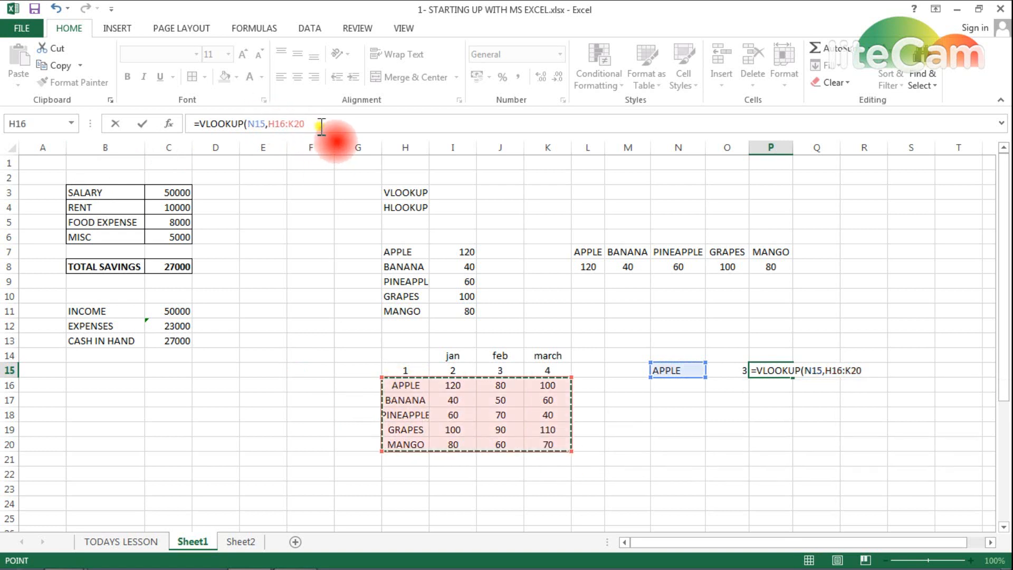
- Finish with HLOOKUP(O15,I15:K15,1) as column index and exact match 0, returning 80
{"action": "type", "text": ","}
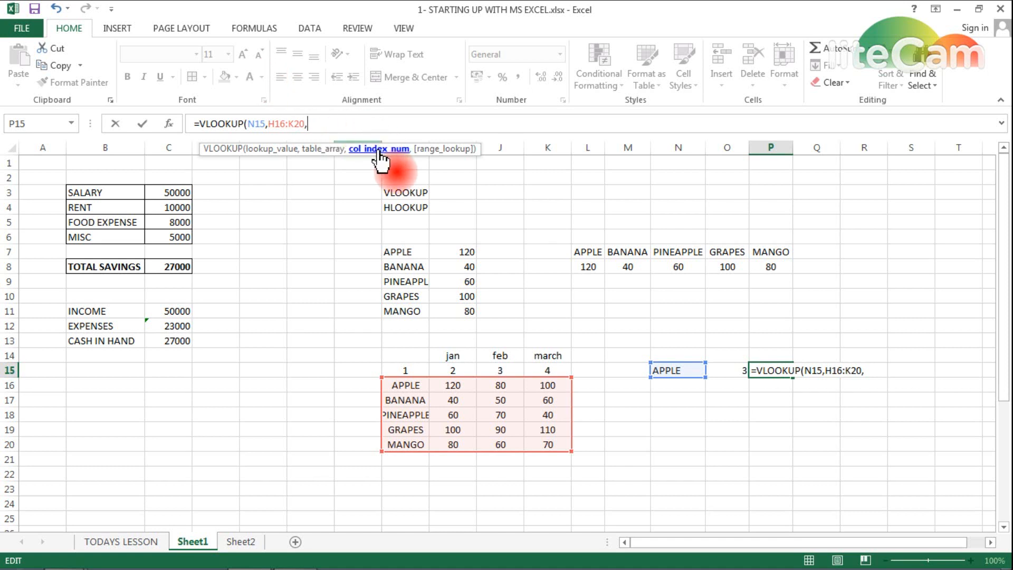
{"action": "type", "text": "HLOOKUP("}
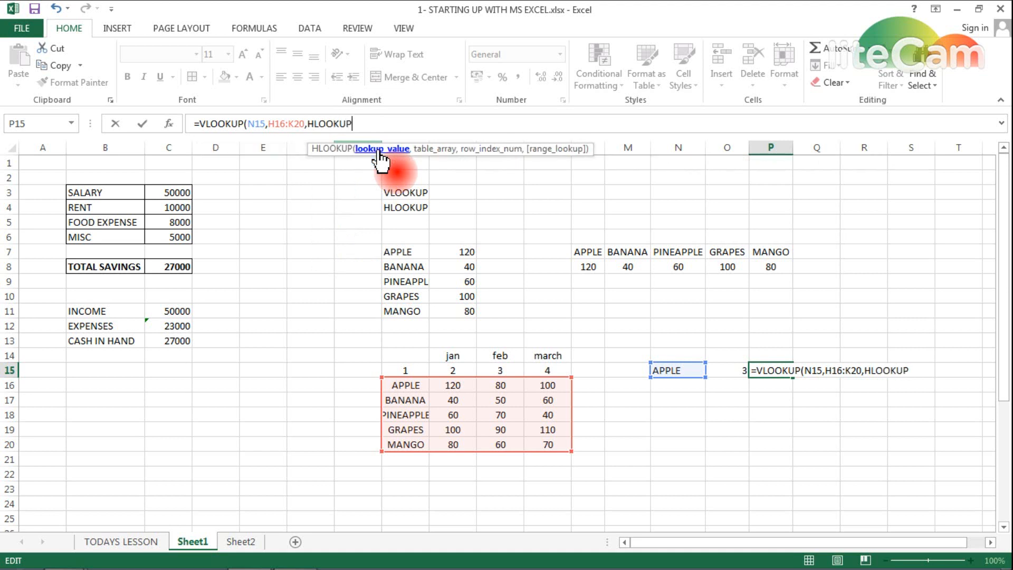
{"action": "left_click", "coordinate": [731, 370]}
{"action": "type", "text": ","}
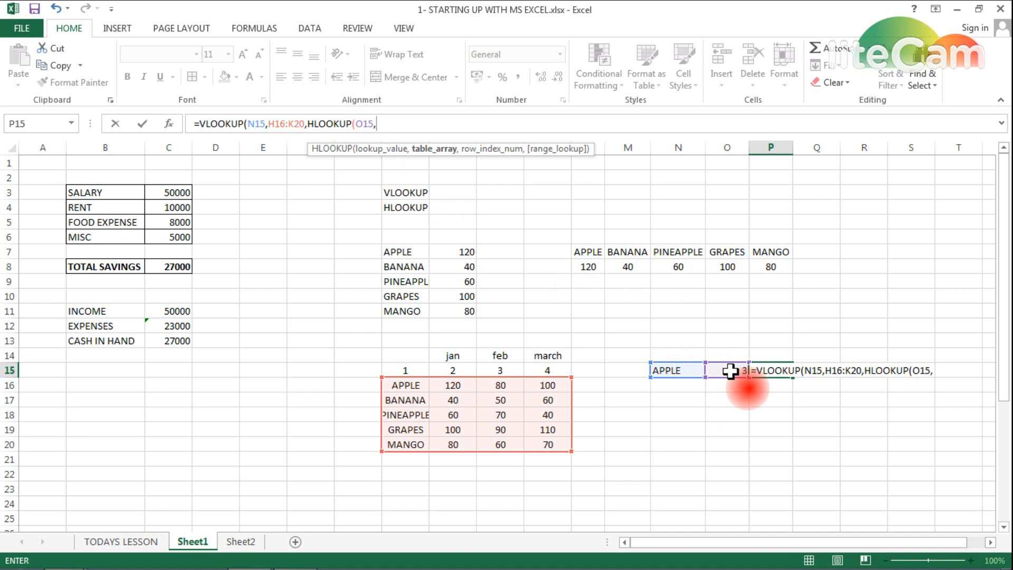
{"action": "left_click", "coordinate": [408, 371]}
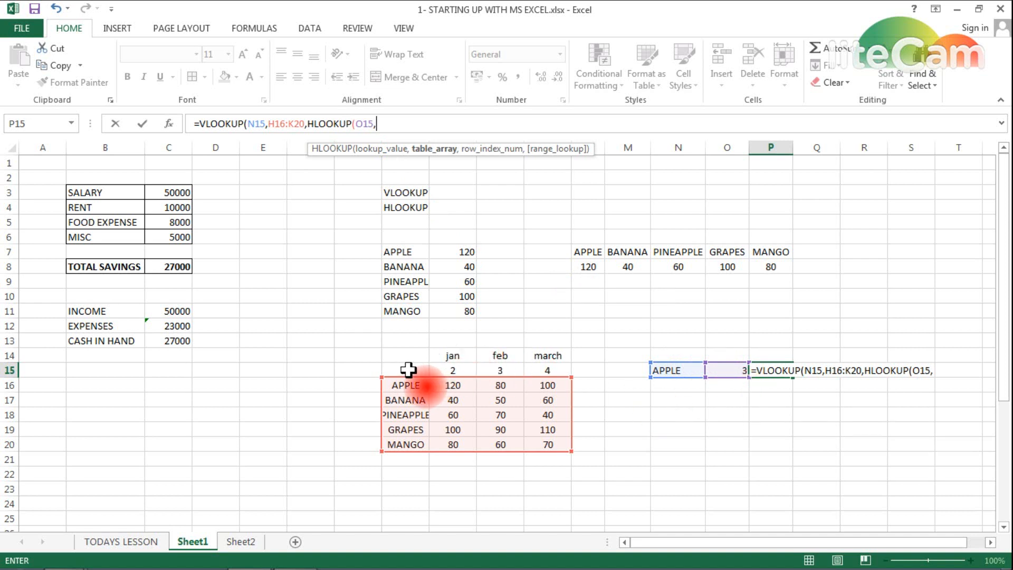
{"action": "left_click_drag", "start_coordinate": [417, 370], "coordinate": [538, 373]}
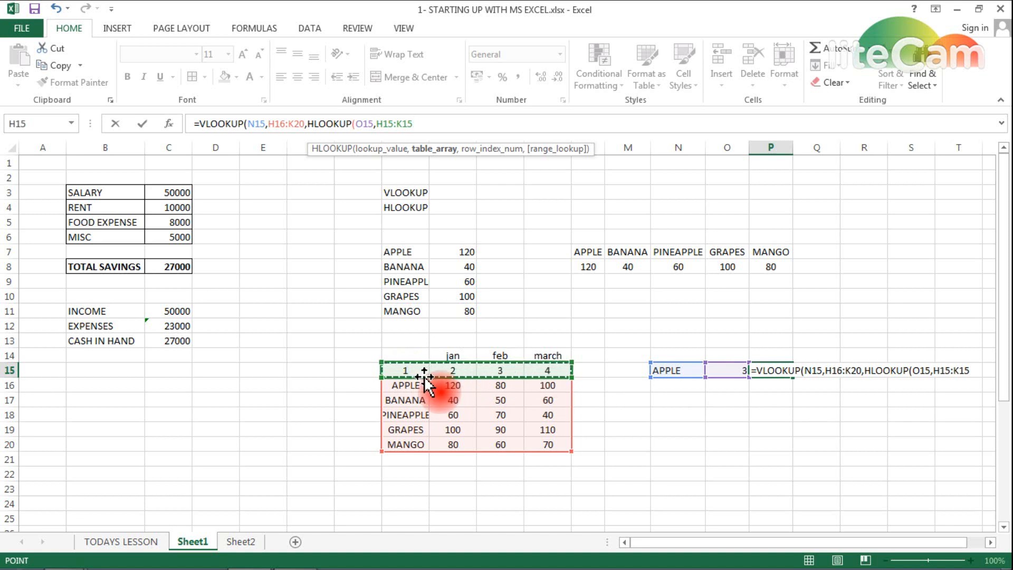
{"action": "left_click_drag", "start_coordinate": [424, 375], "coordinate": [538, 371]}
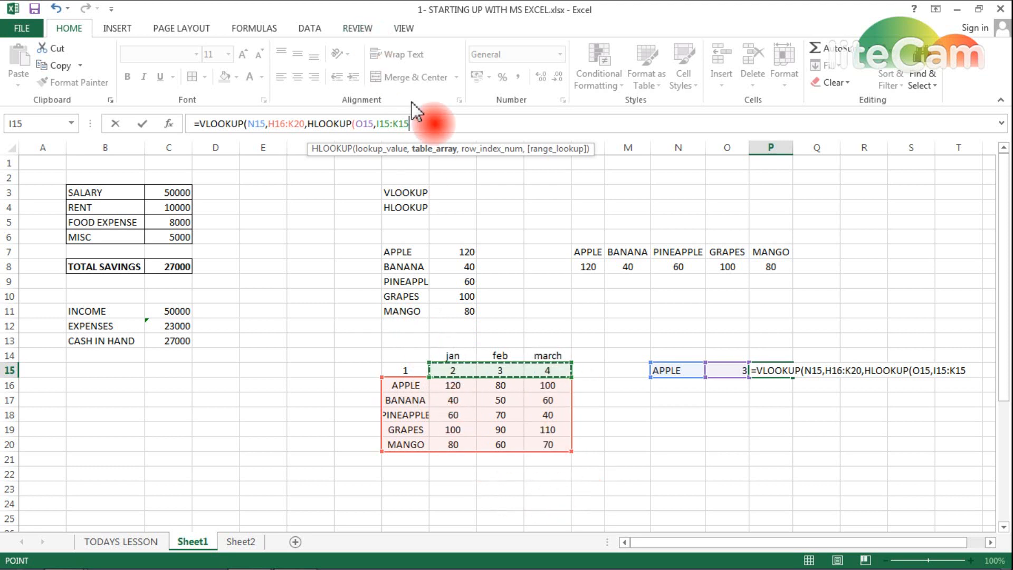
{"action": "type", "text": ","}
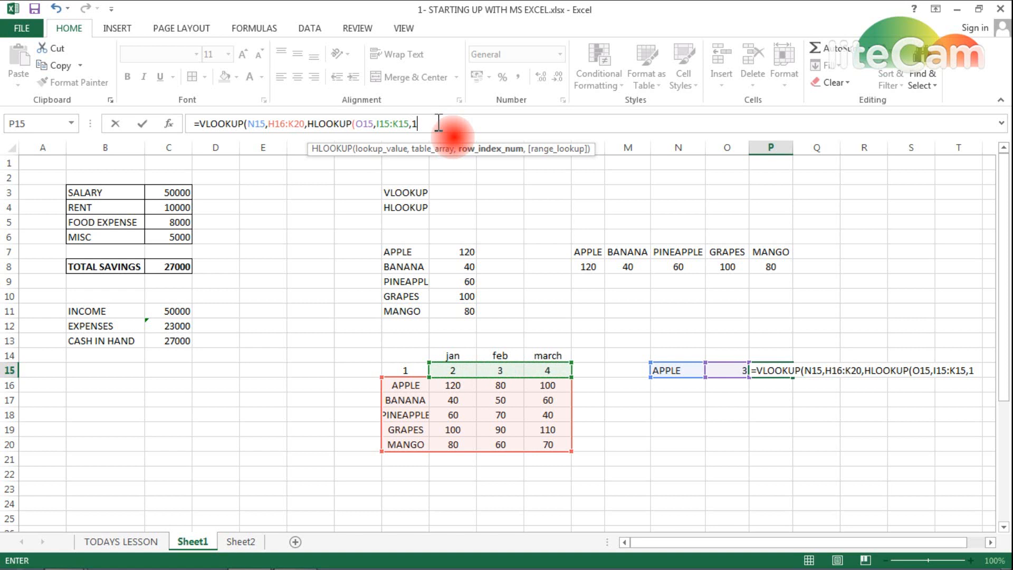
{"action": "type", "text": "1),0)"}
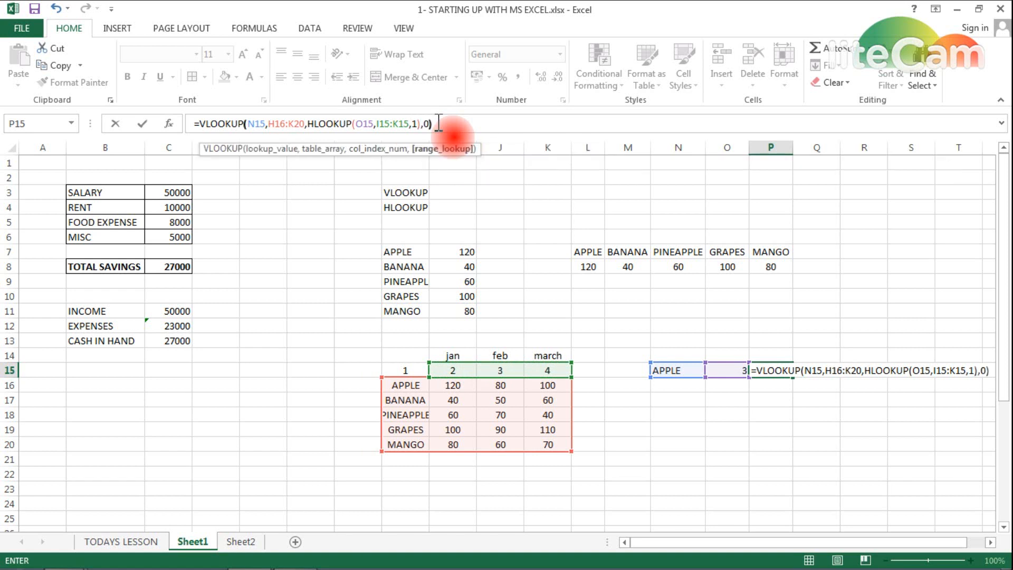
{"action": "key", "text": "Return"}
{"action": "key", "text": "Up"}
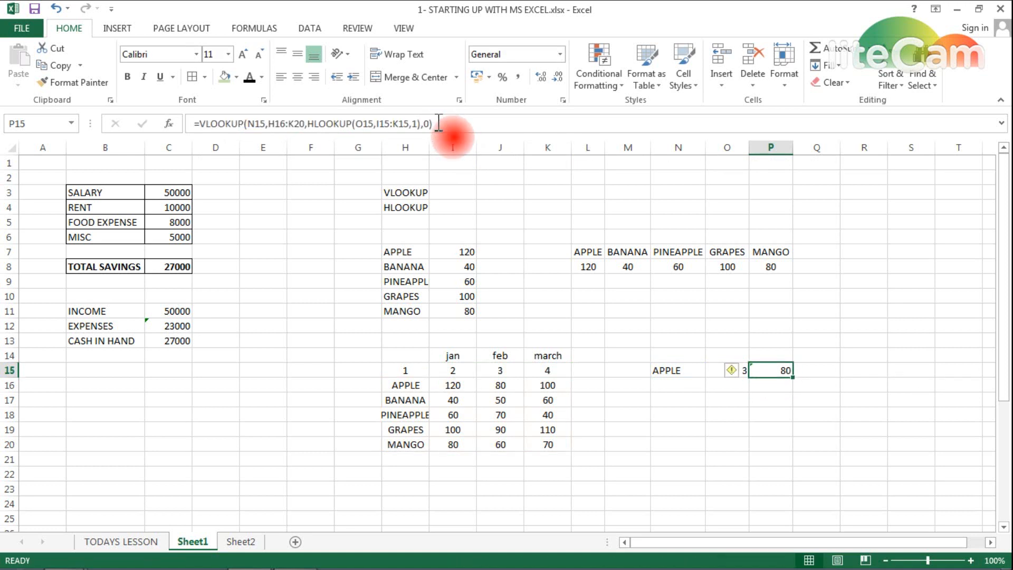
- Give result cell P15 a light green fill and check it against APPLE's feb value 80
{"action": "left_click", "coordinate": [224, 78]}
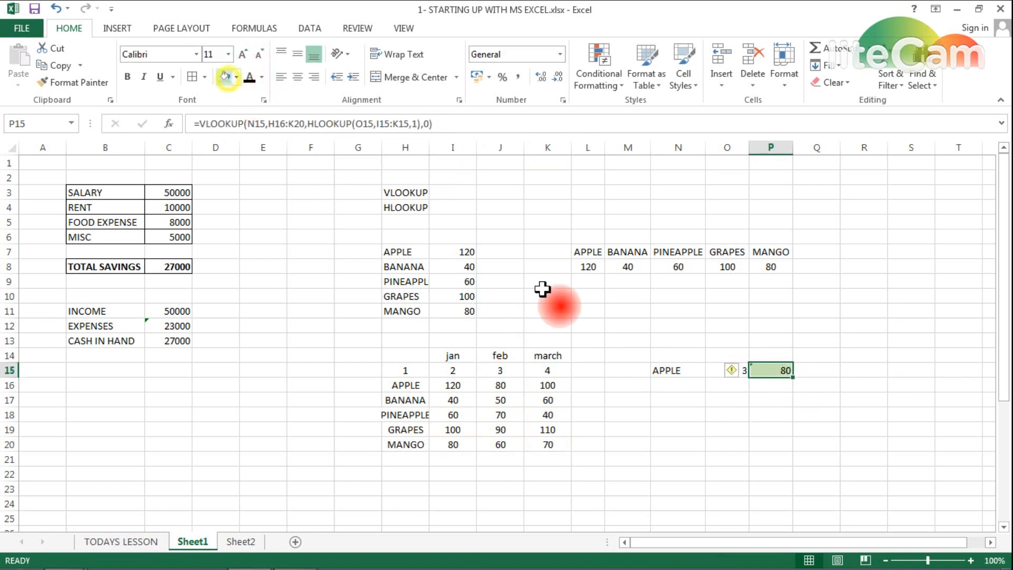
{"action": "left_click", "coordinate": [775, 370]}
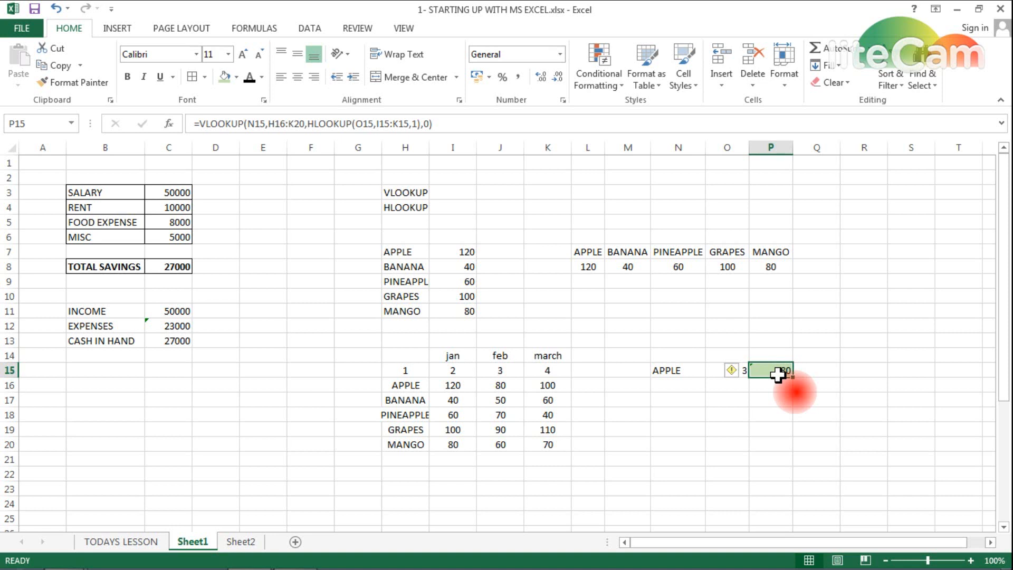
{"action": "left_click", "coordinate": [676, 370]}
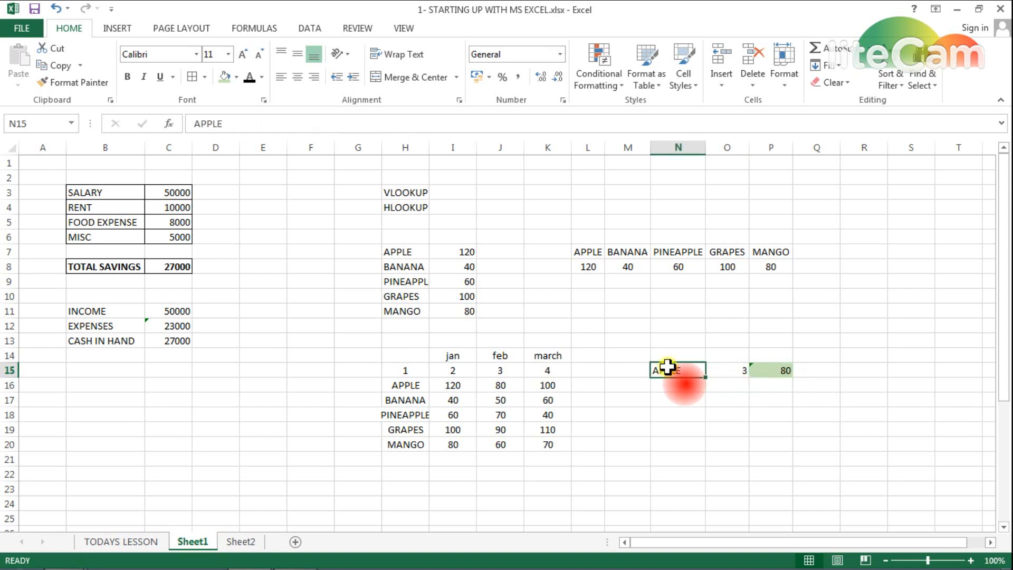
{"action": "left_click", "coordinate": [727, 369]}
{"action": "left_click", "coordinate": [407, 381]}
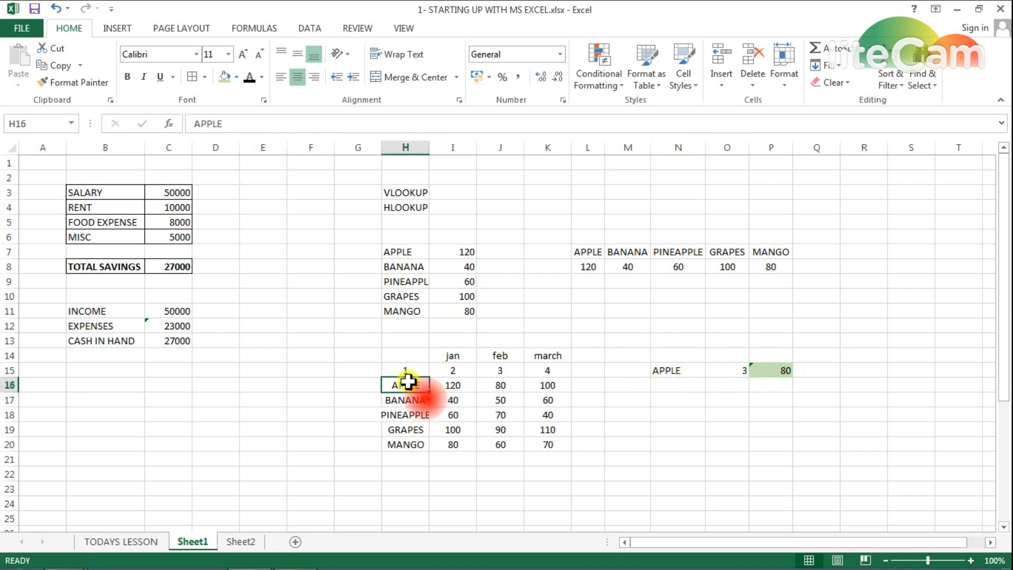
{"action": "left_click", "coordinate": [498, 383]}
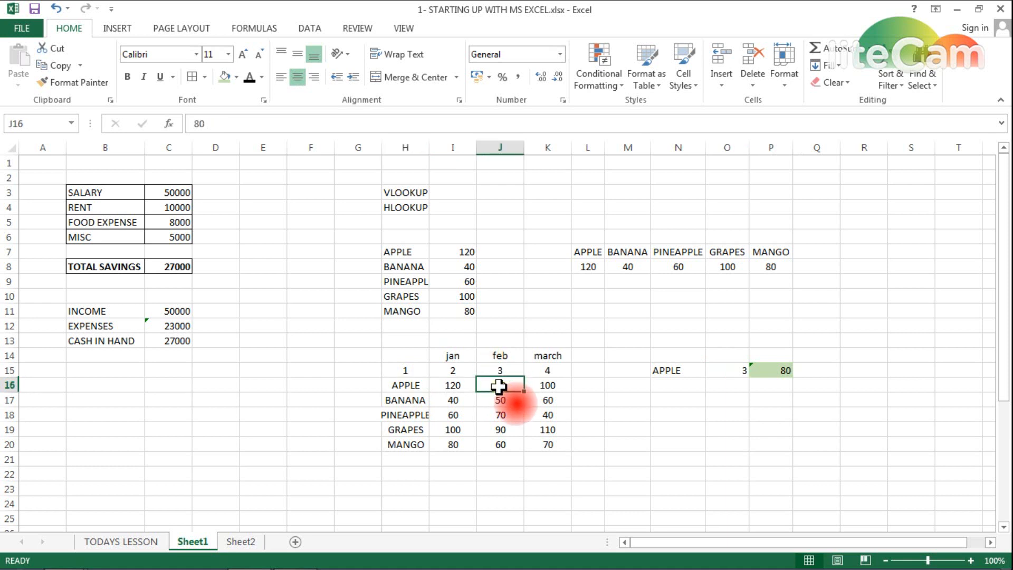
{"action": "left_click", "coordinate": [775, 371]}
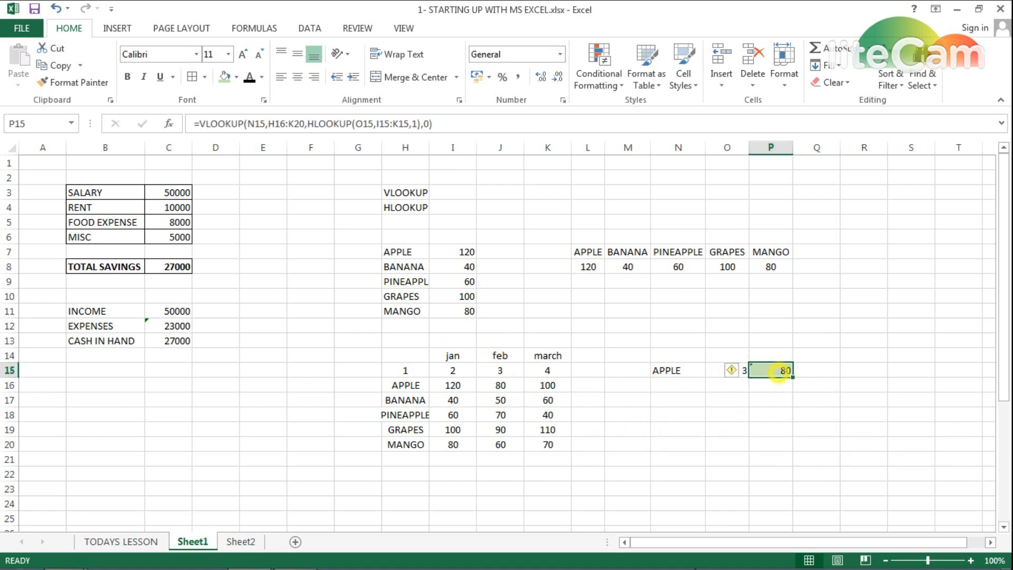
{"action": "left_click", "coordinate": [671, 369]}
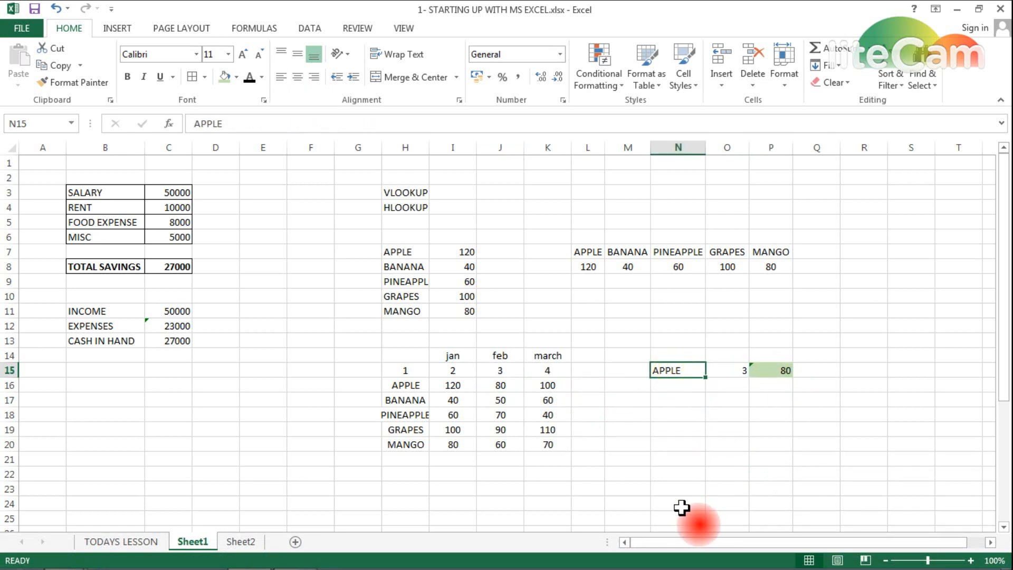
- Change the month number in O15 to 4 so P15 returns 100
{"action": "key", "text": "Right"}
{"action": "type", "text": "4"}
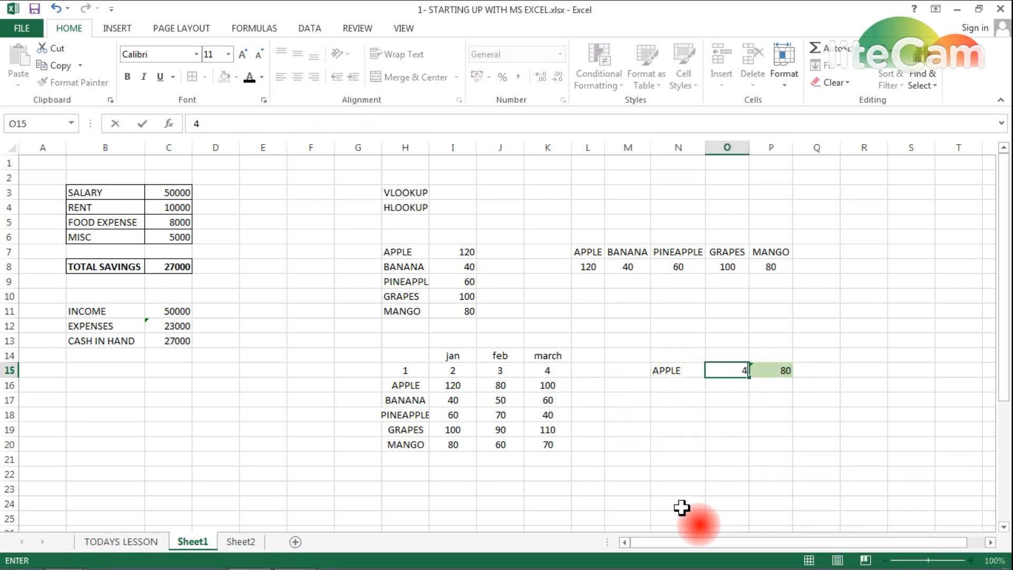
{"action": "key", "text": "Return"}
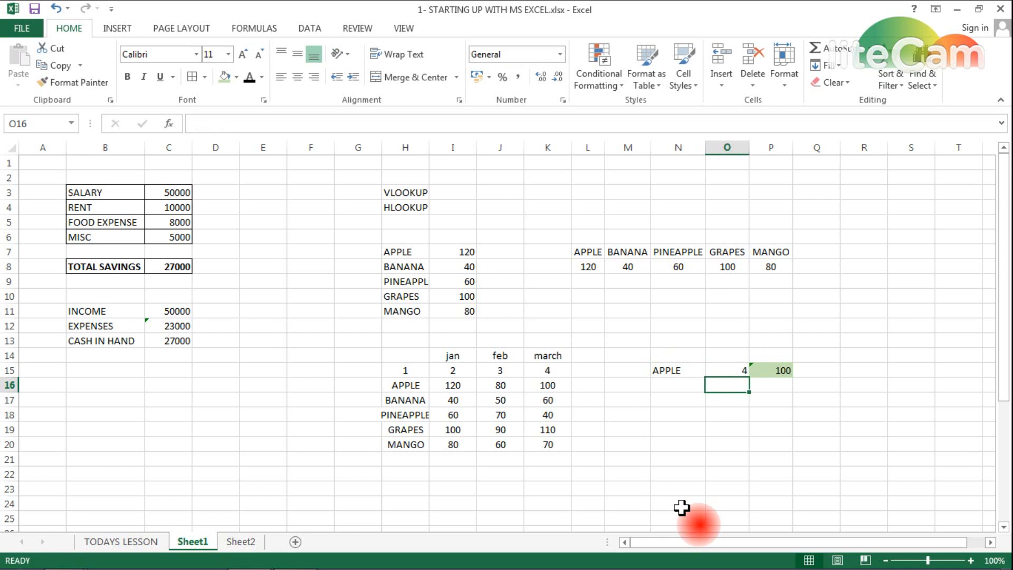
{"action": "left_click", "coordinate": [543, 385]}
{"action": "left_click", "coordinate": [779, 373]}
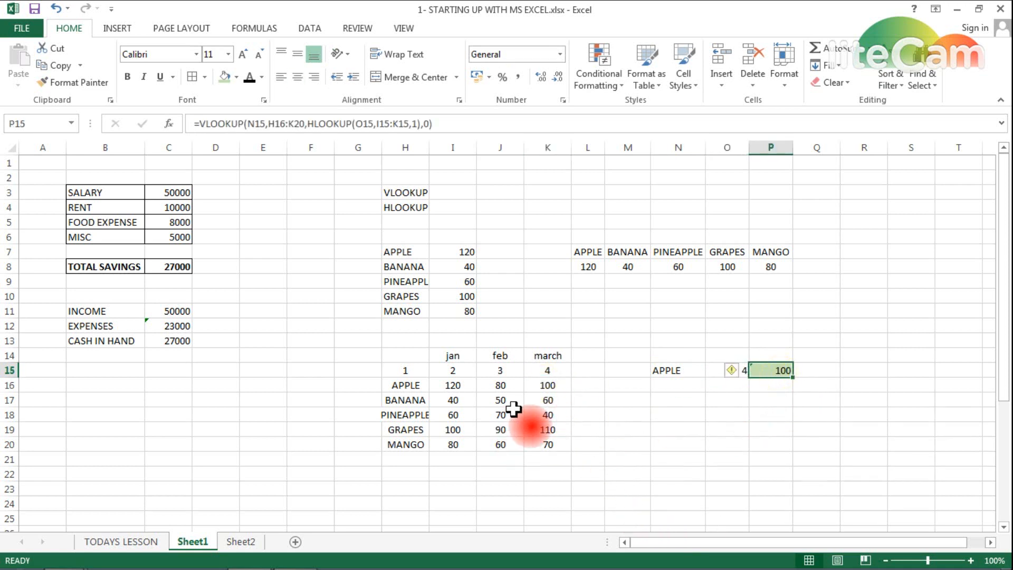
- Fill K16, APPLE's march value 100, light green to match the result
{"action": "left_click", "coordinate": [539, 385]}
{"action": "left_click", "coordinate": [226, 77]}
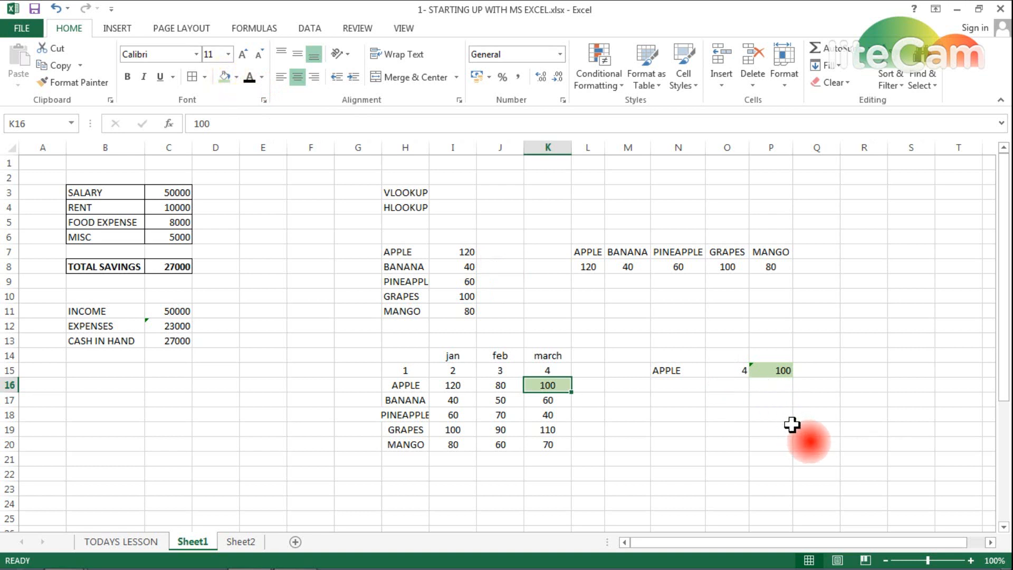
{"action": "left_click", "coordinate": [766, 370]}
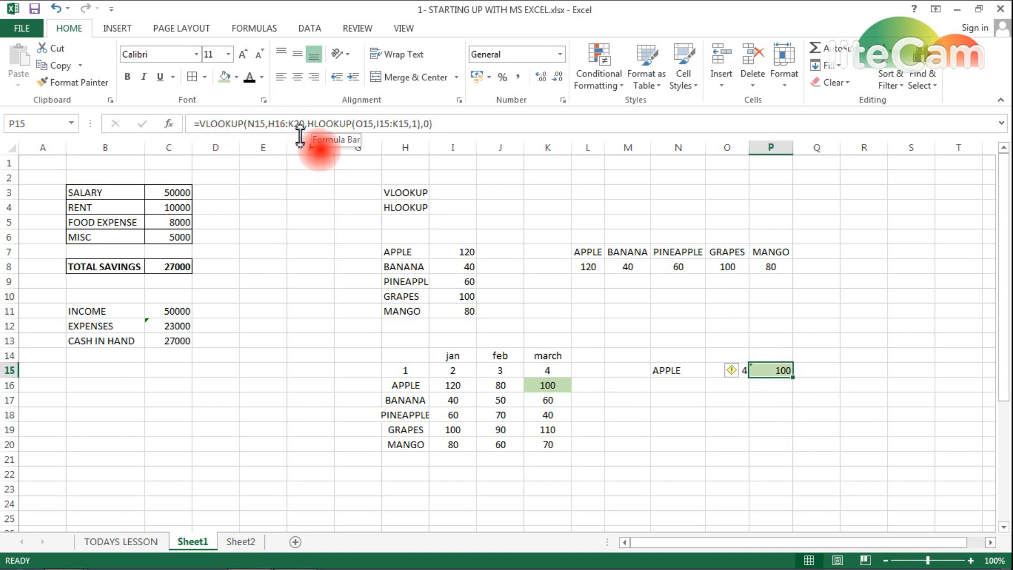
{"action": "key", "text": "Down"}
{"action": "key", "text": "Up"}
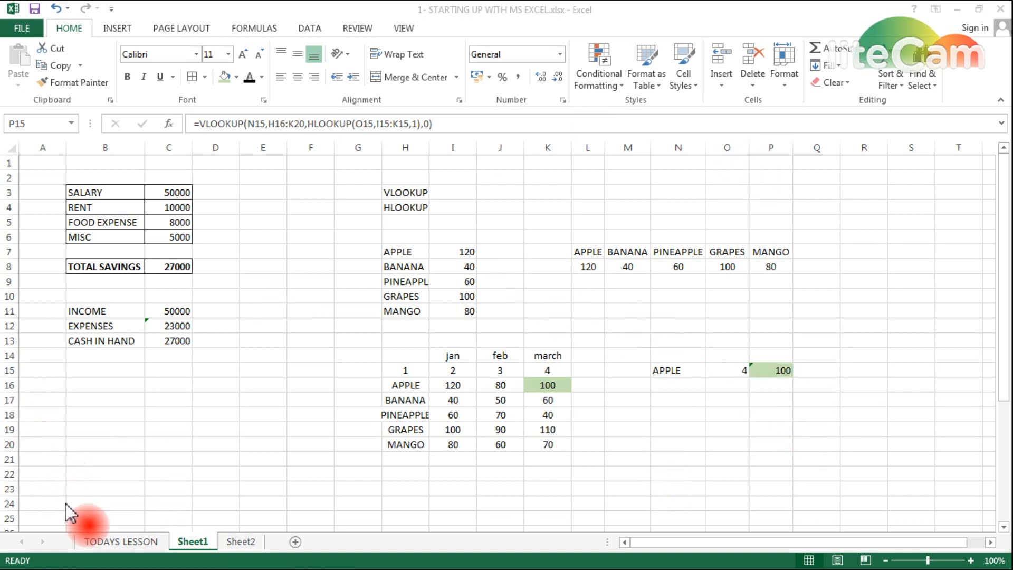
- On TODAYS LESSON, fill the VLOOKUP & HLOOKUP topic B5 light green, then return to Sheet2
{"action": "left_click", "coordinate": [105, 542]}
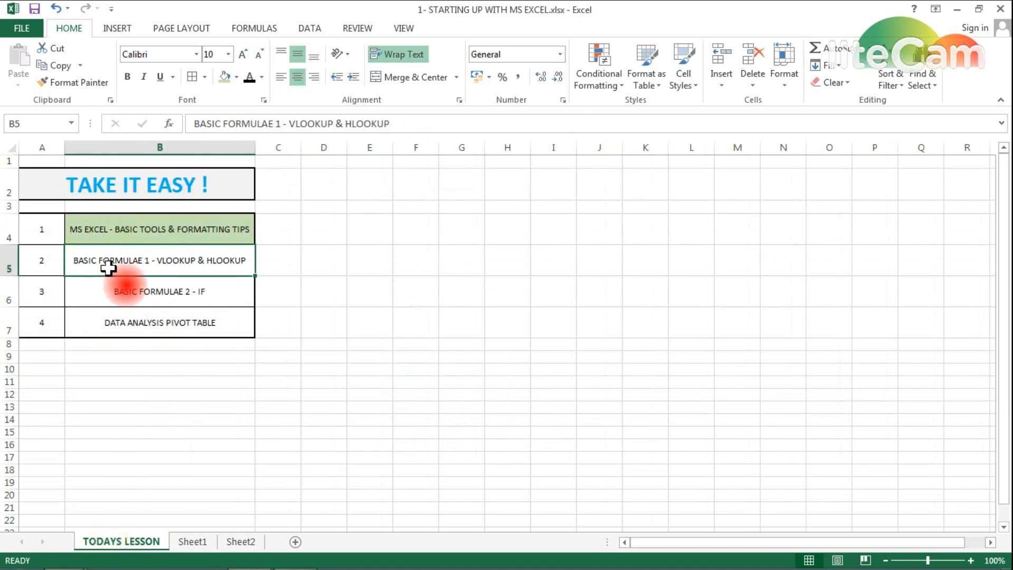
{"action": "left_click", "coordinate": [224, 77]}
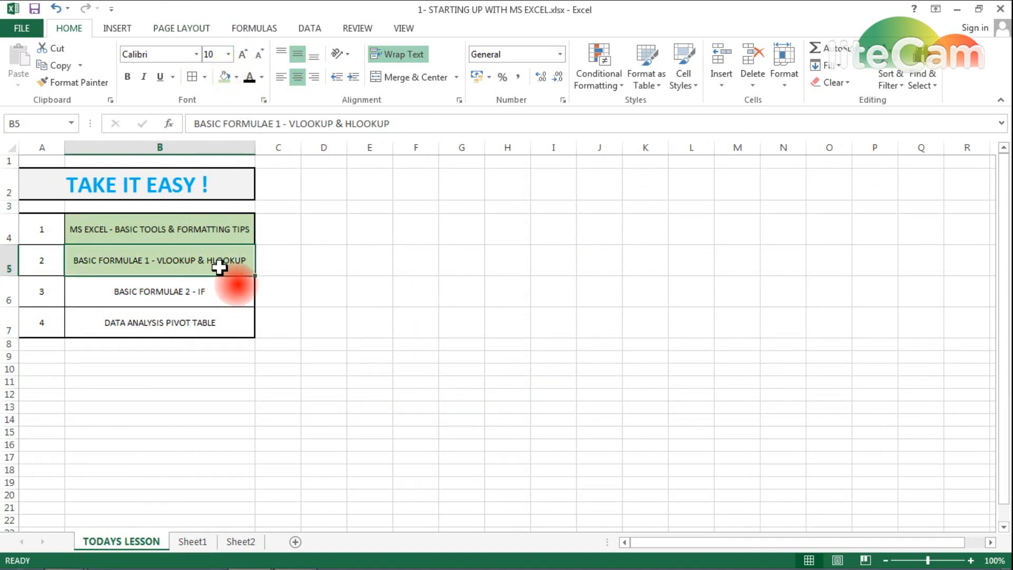
{"action": "left_click", "coordinate": [198, 295]}
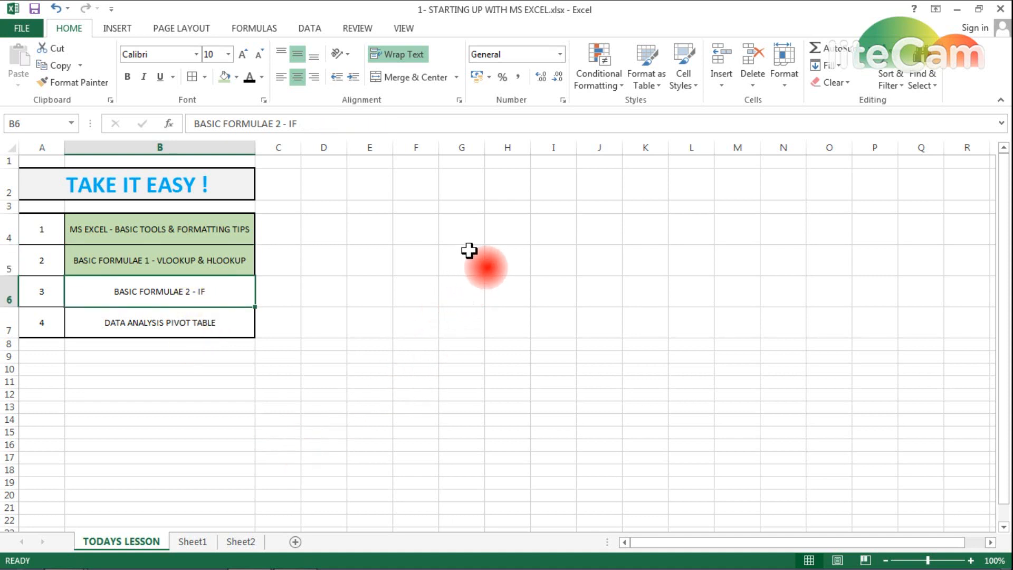
{"action": "left_click", "coordinate": [240, 542]}
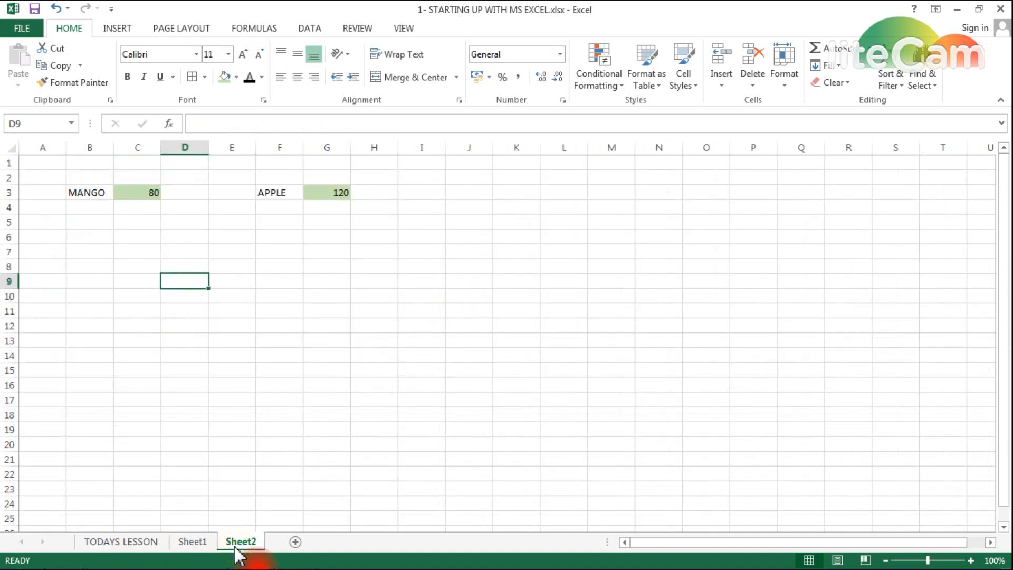
- Enter =IF(B6>100,"GOOD","NOT GOOD") in C6 on Sheet2
{"action": "left_click", "coordinate": [134, 241]}
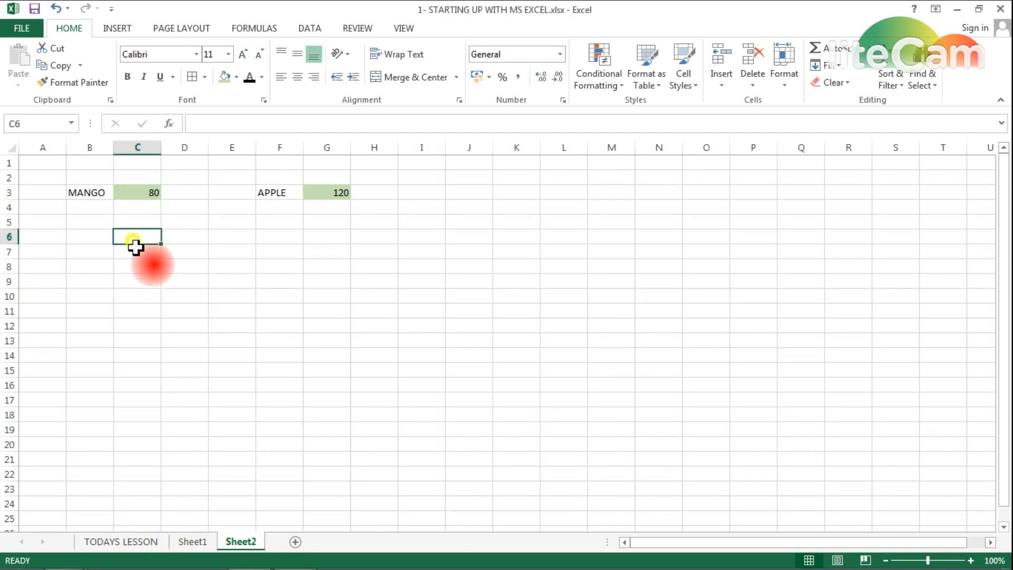
{"action": "type", "text": "="}
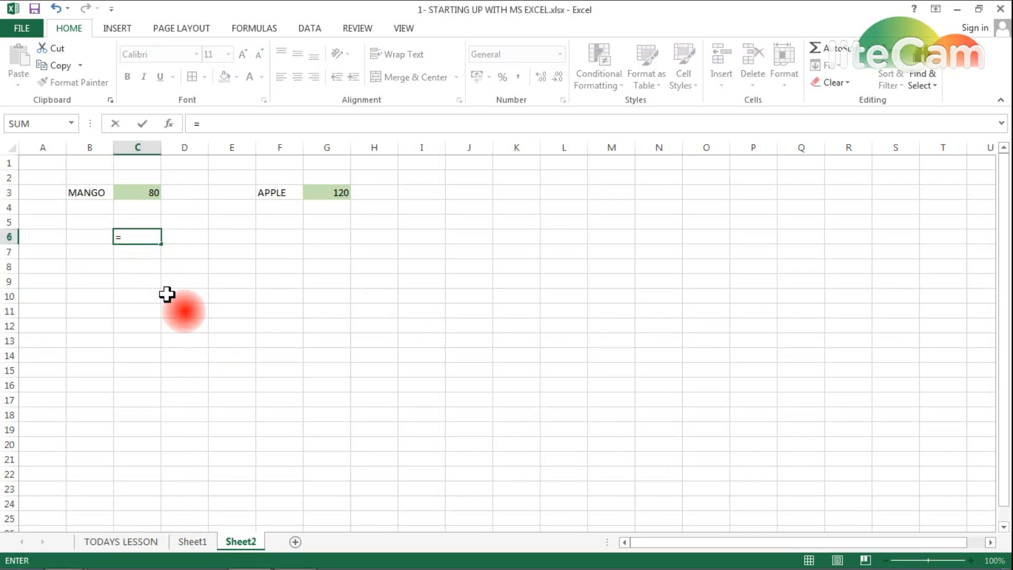
{"action": "type", "text": "IF"}
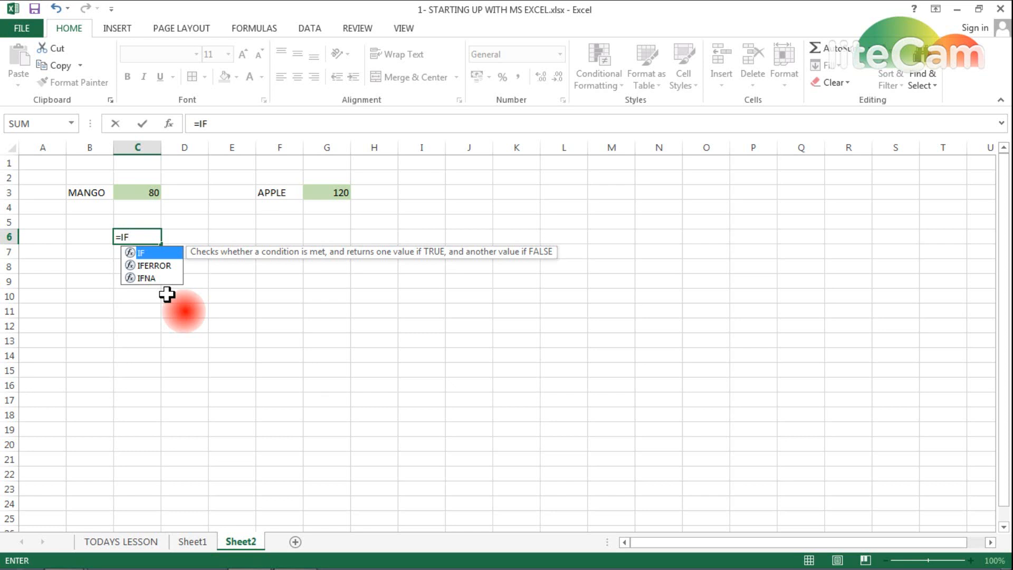
{"action": "type", "text": "("}
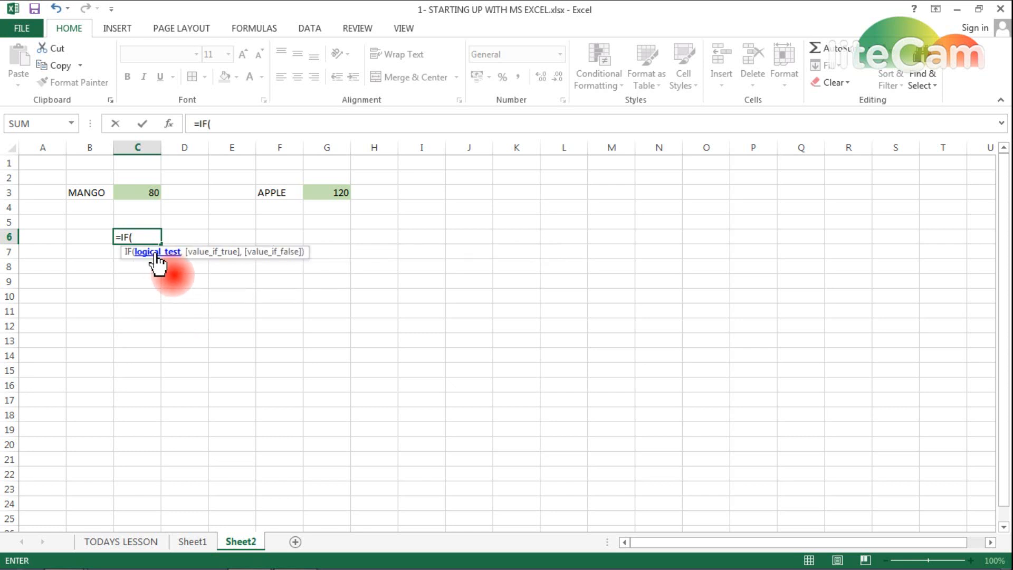
{"action": "type", "text": ","}
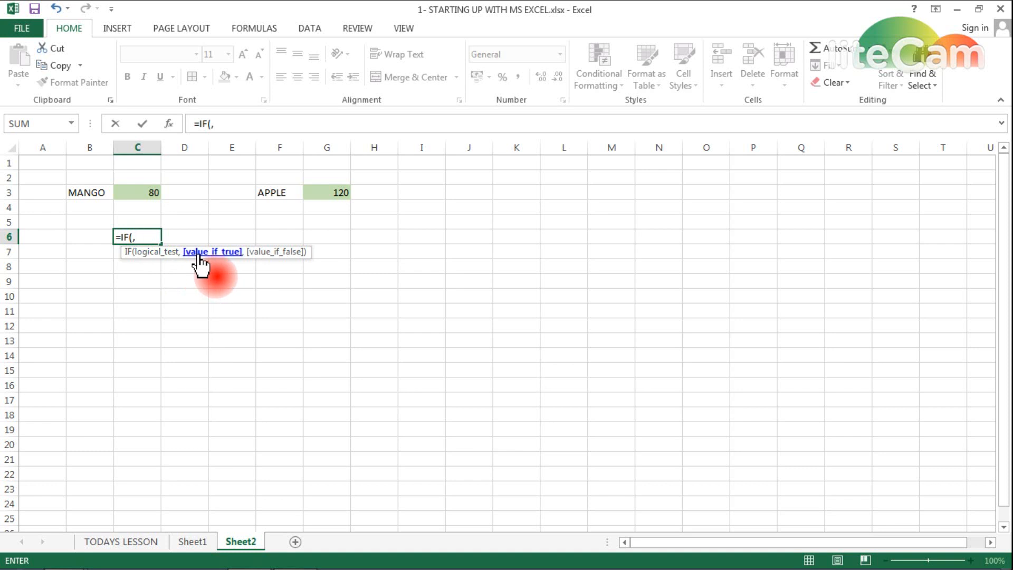
{"action": "type", "text": ","}
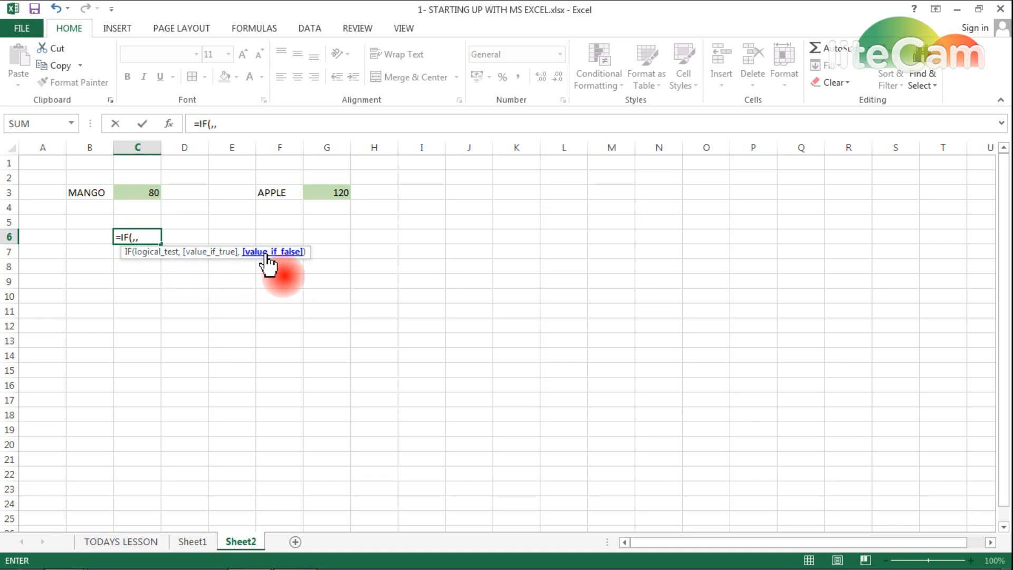
{"action": "key", "text": "BackSpace"}
{"action": "key", "text": "BackSpace"}
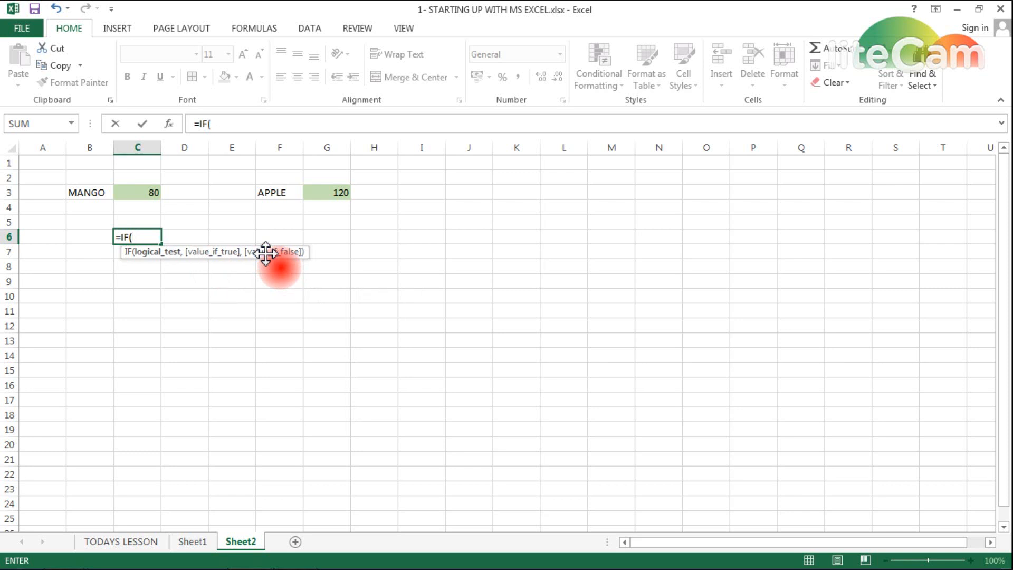
{"action": "left_click", "coordinate": [78, 238]}
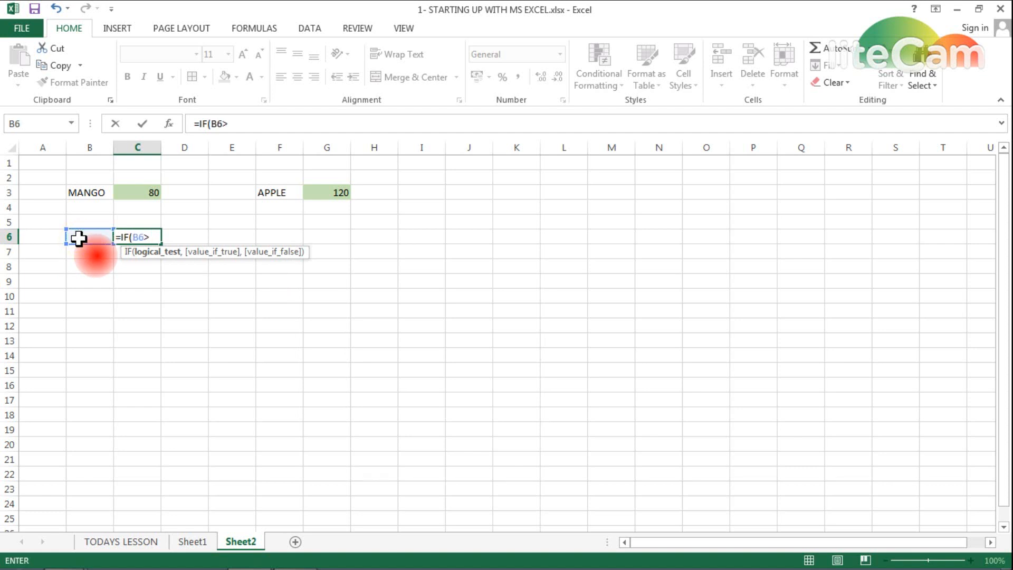
{"action": "type", "text": ","}
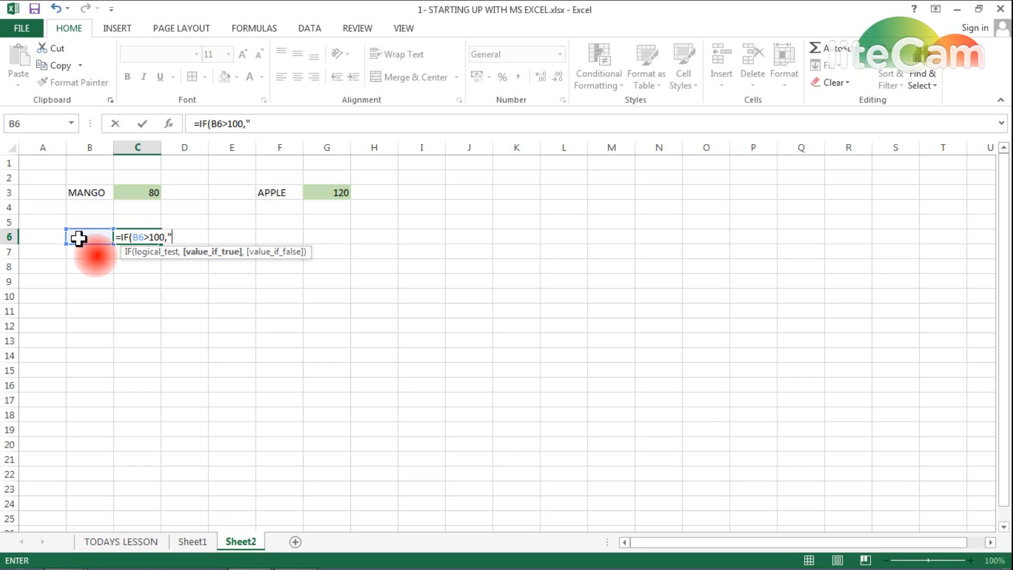
{"action": "type", "text": "\"GOOD\",\"NOT GOOD\""}
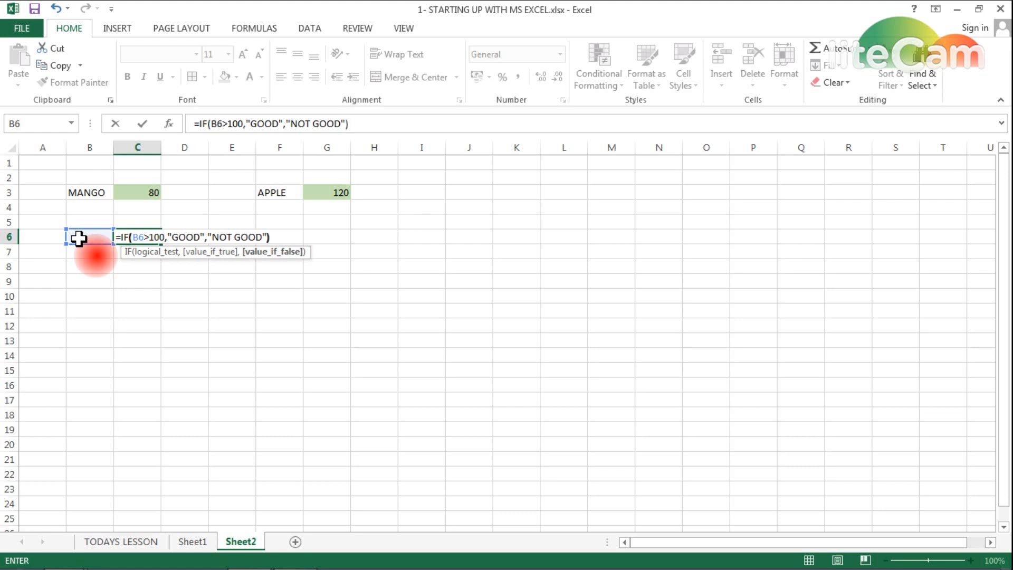
{"action": "key", "text": "Return"}
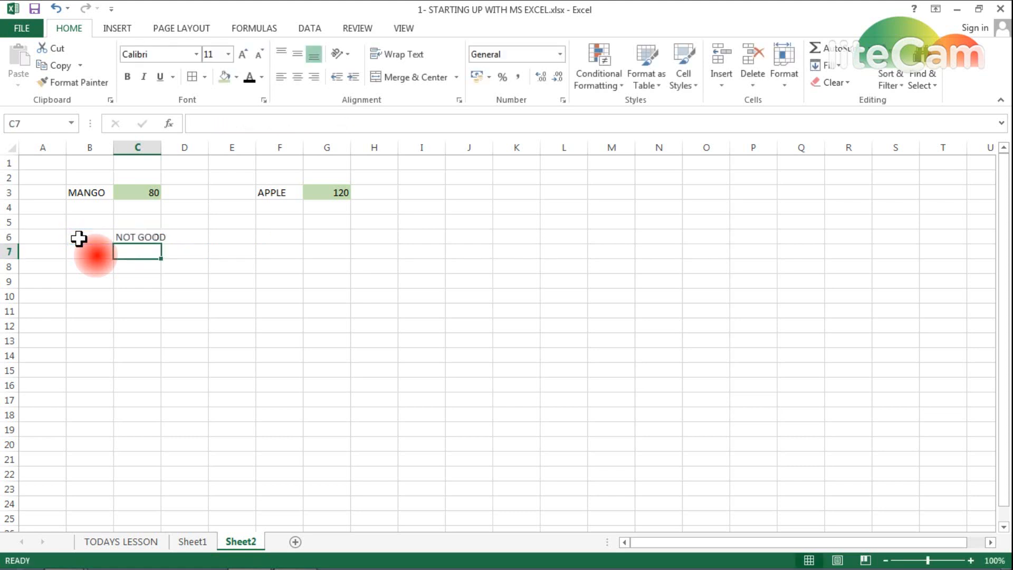
- Widen column C so NOT GOOD fits, then test B6 with 80 and 90
{"action": "key", "text": "Up"}
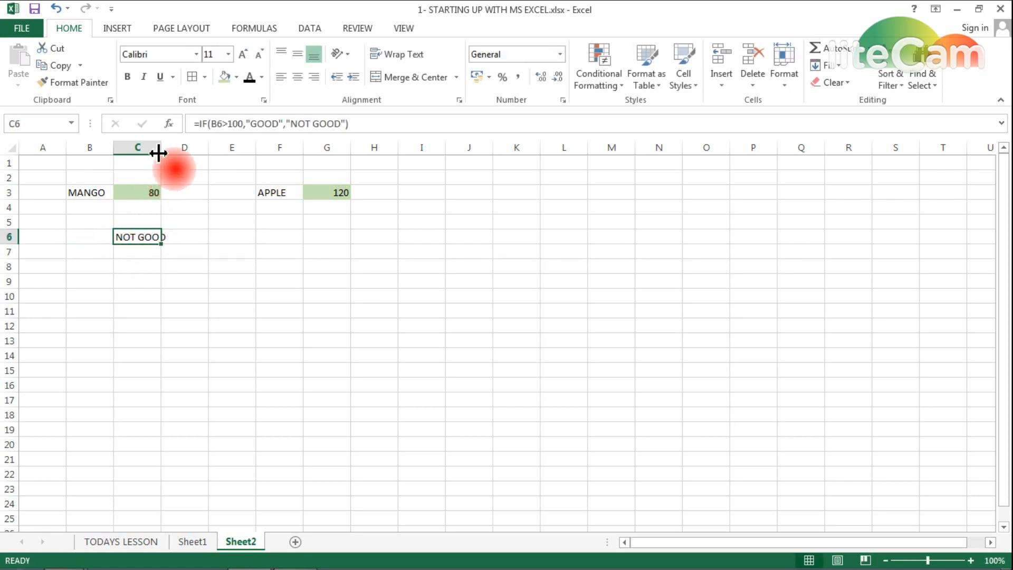
{"action": "left_click_drag", "start_coordinate": [160, 153], "coordinate": [168, 152]}
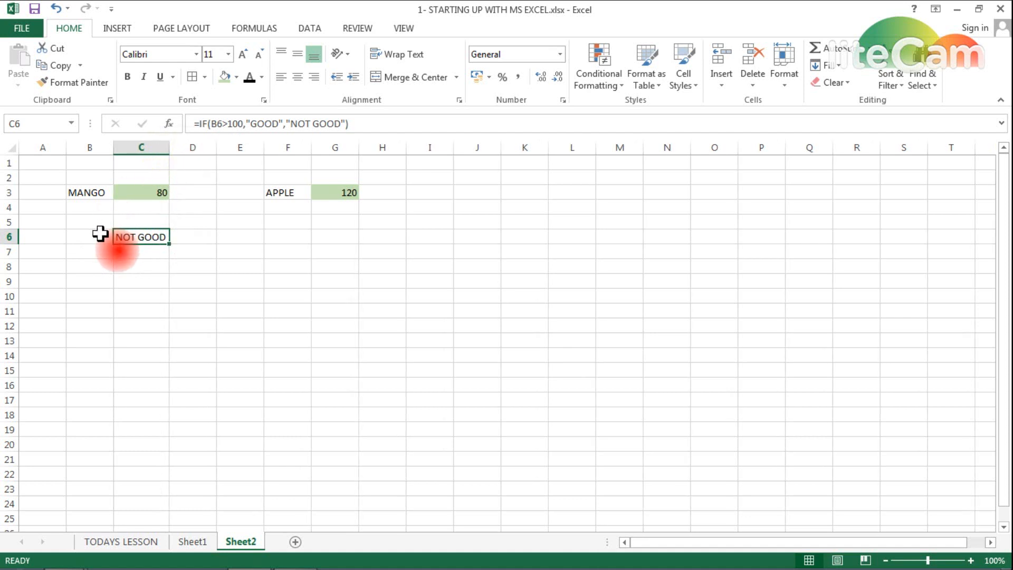
{"action": "left_click", "coordinate": [99, 234]}
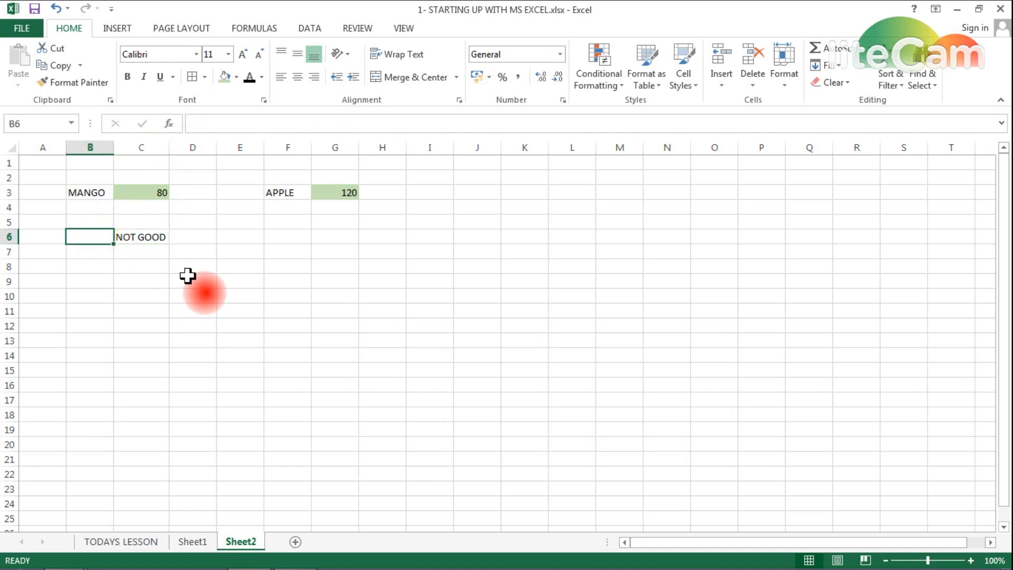
{"action": "type", "text": "80"}
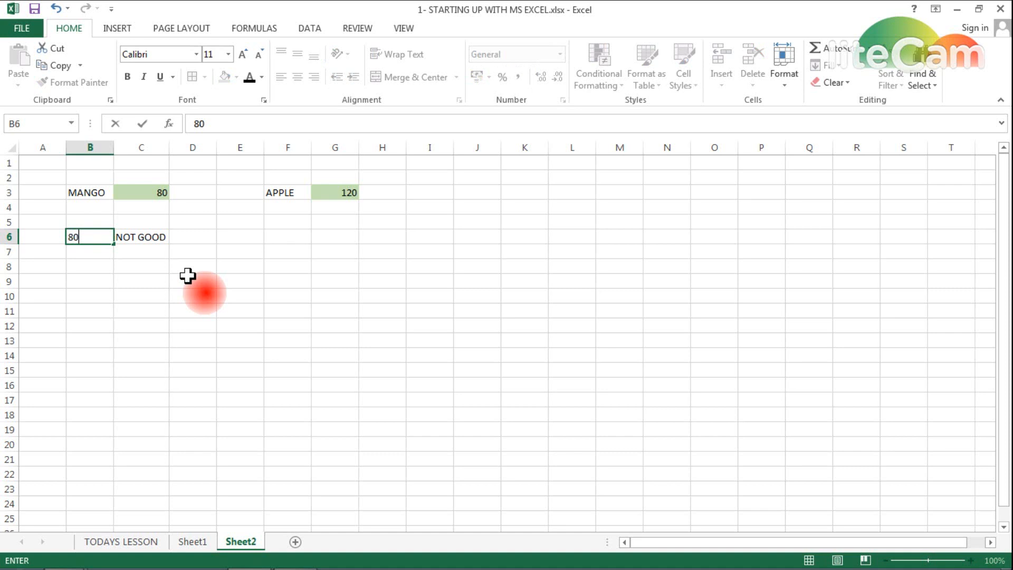
{"action": "key", "text": "Return"}
{"action": "key", "text": "Up"}
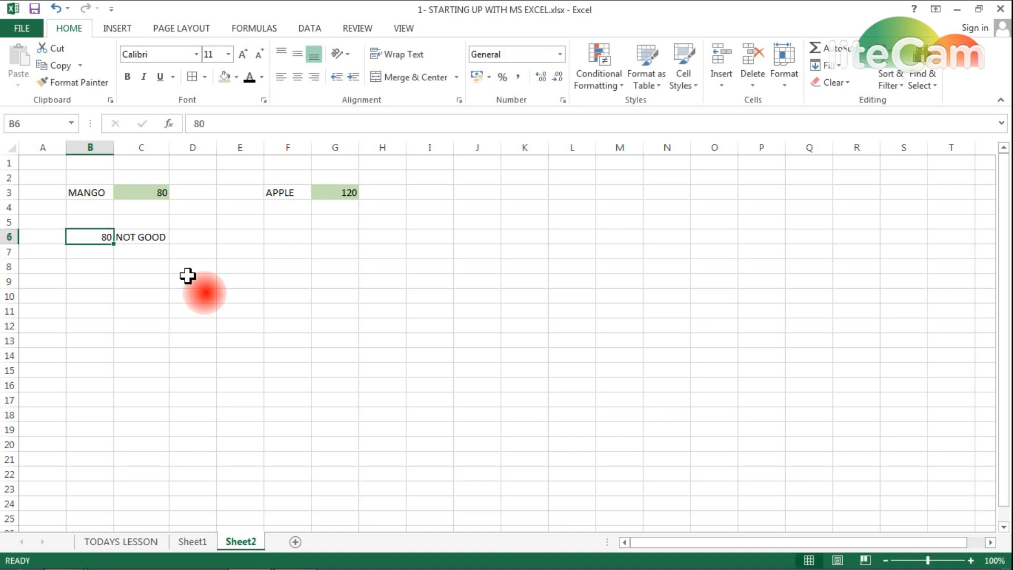
{"action": "type", "text": "90"}
{"action": "key", "text": "Return"}
- Try 99 and then 101 in B6, turning C6's result to GOOD
{"action": "key", "text": "Up"}
{"action": "type", "text": "99"}
{"action": "key", "text": "Return"}
{"action": "key", "text": "Up"}
{"action": "type", "text": "1"}
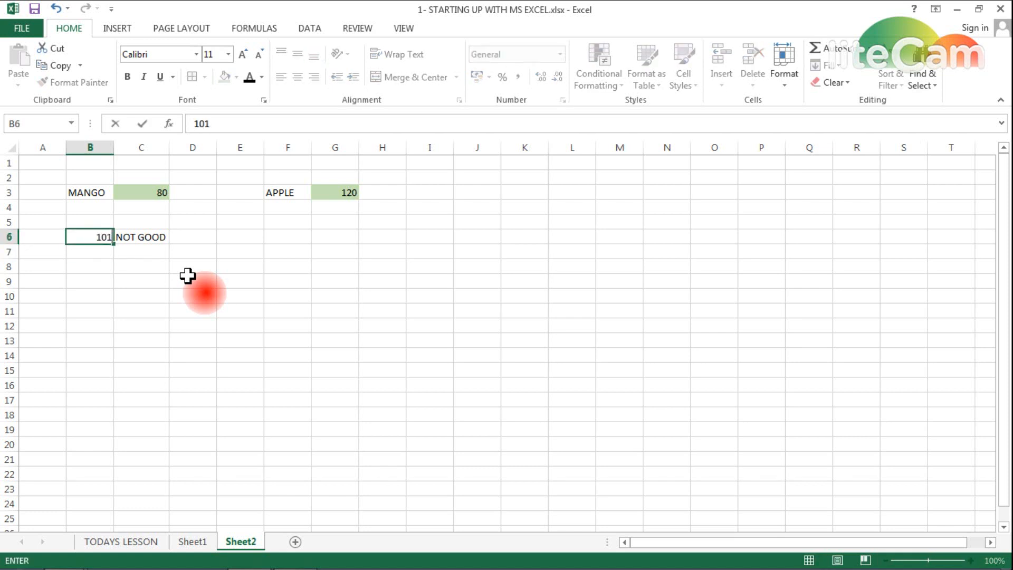
{"action": "type", "text": "01"}
{"action": "key", "text": "Return"}
{"action": "key", "text": "Up"}
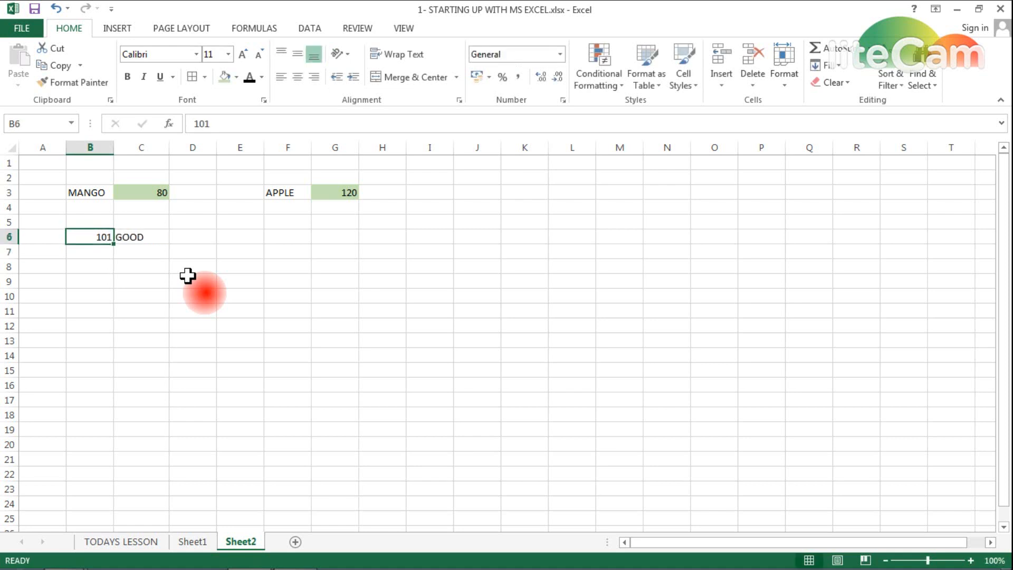
{"action": "key", "text": "Right"}
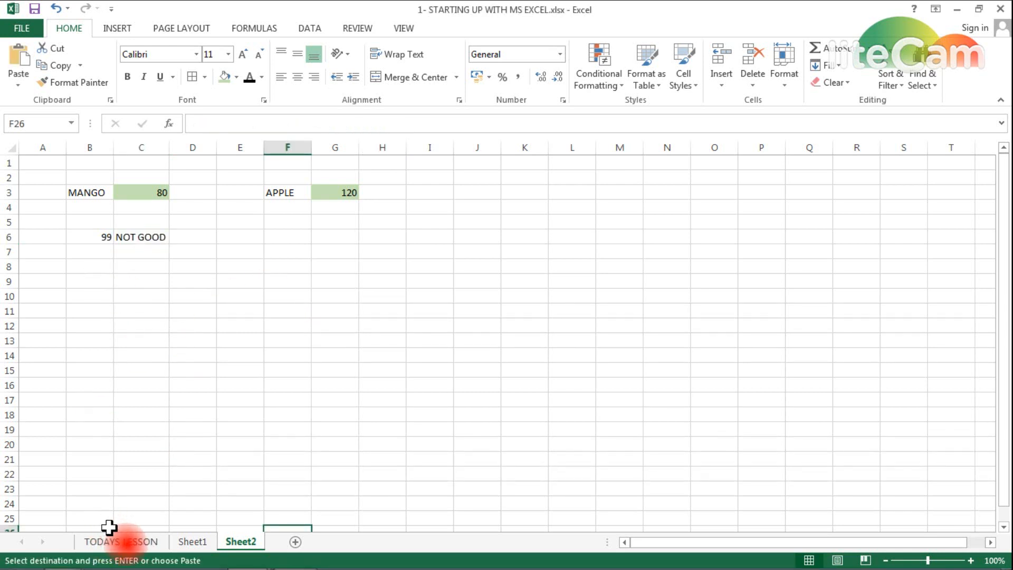
- On TODAYS LESSON, fill the BASIC FORMULAE 2 - IF lesson entry green
{"action": "left_click", "coordinate": [121, 542]}
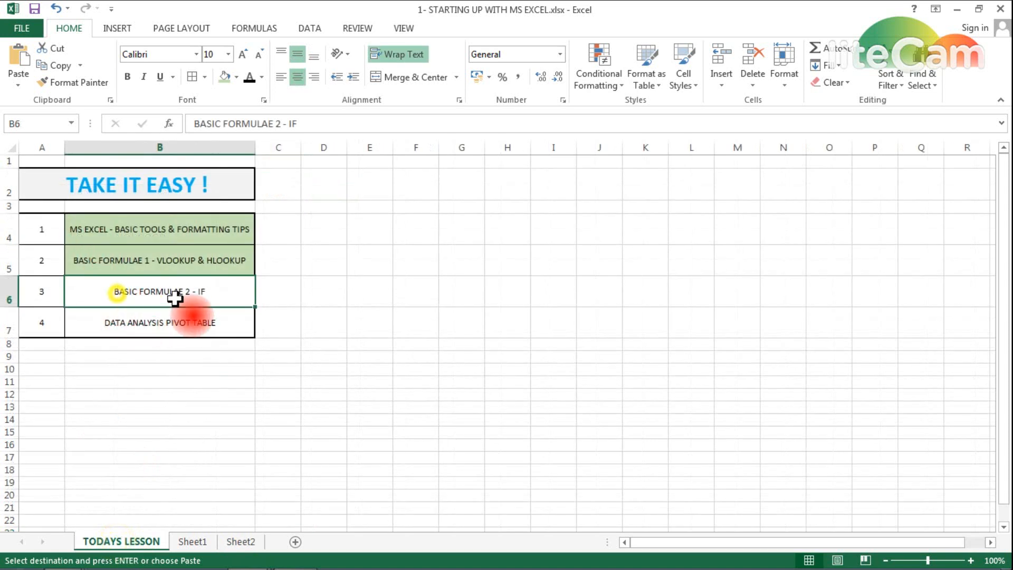
{"action": "left_click", "coordinate": [224, 78]}
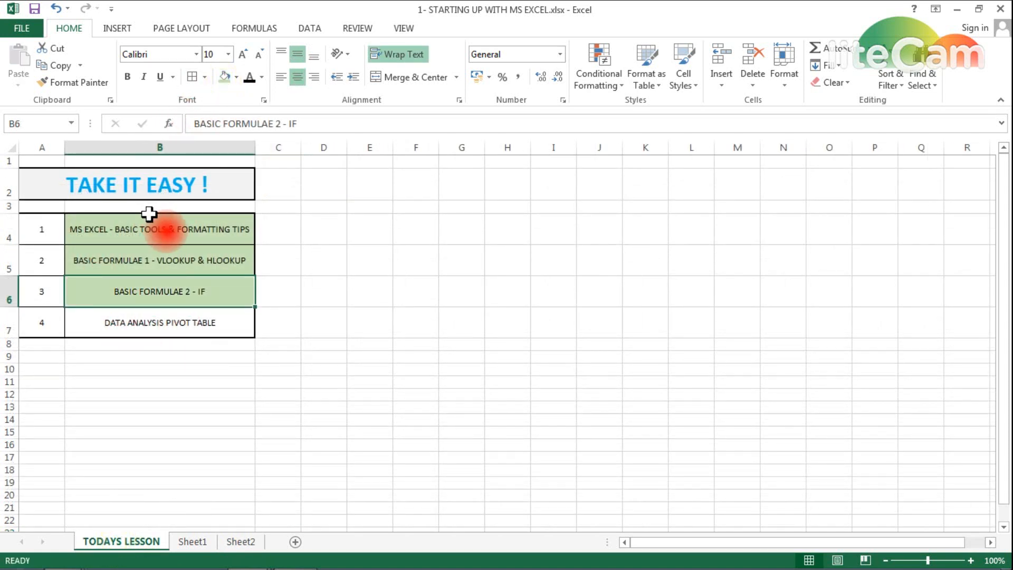
{"action": "left_click", "coordinate": [123, 323]}
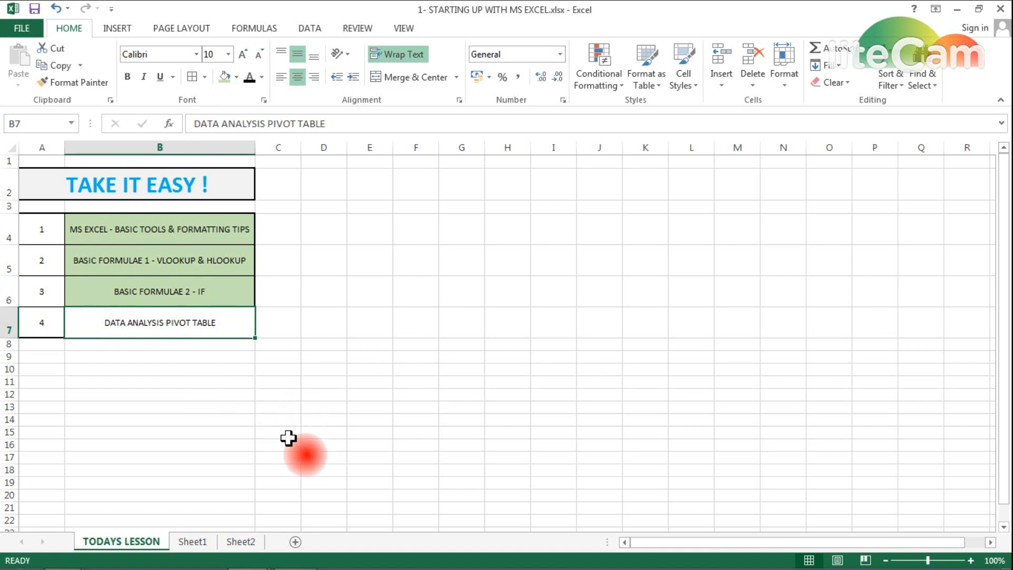
- Add a new blank Sheet4, look over Sheet1, then return to Sheet4
{"action": "left_click", "coordinate": [295, 542]}
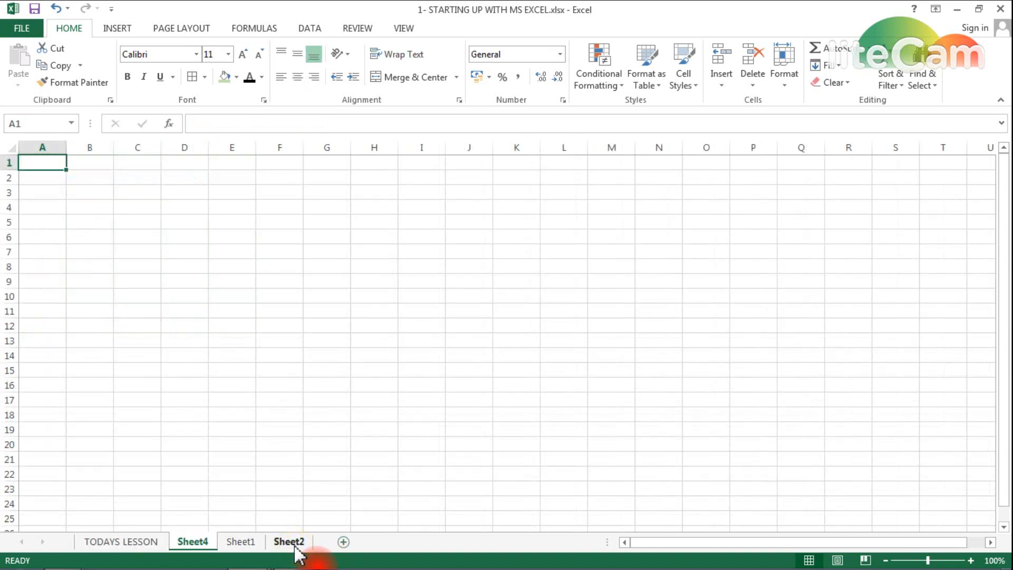
{"action": "left_click", "coordinate": [290, 544]}
{"action": "left_click", "coordinate": [236, 543]}
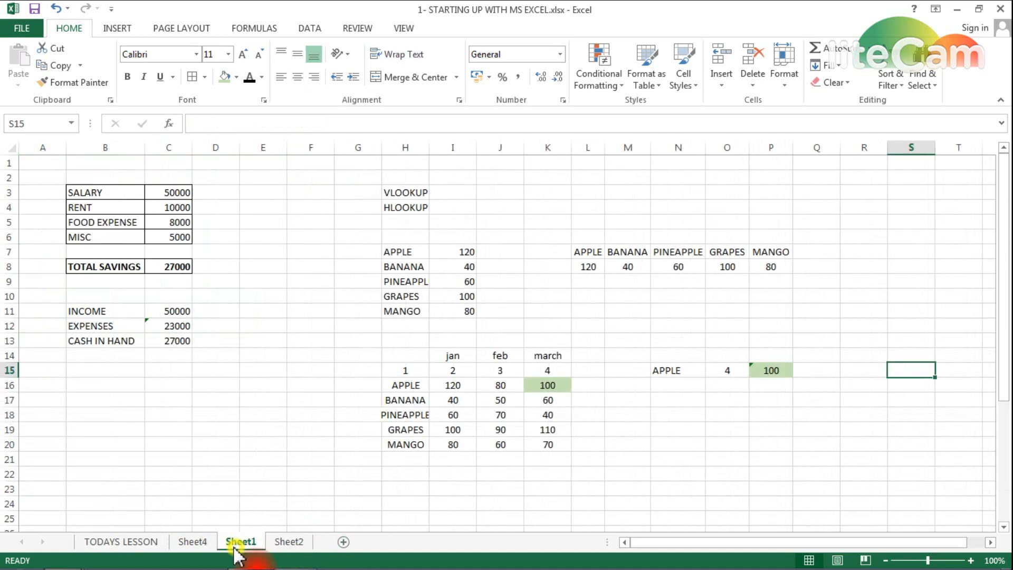
{"action": "mouse_move", "coordinate": [243, 553]}
{"action": "left_click", "coordinate": [198, 543]}
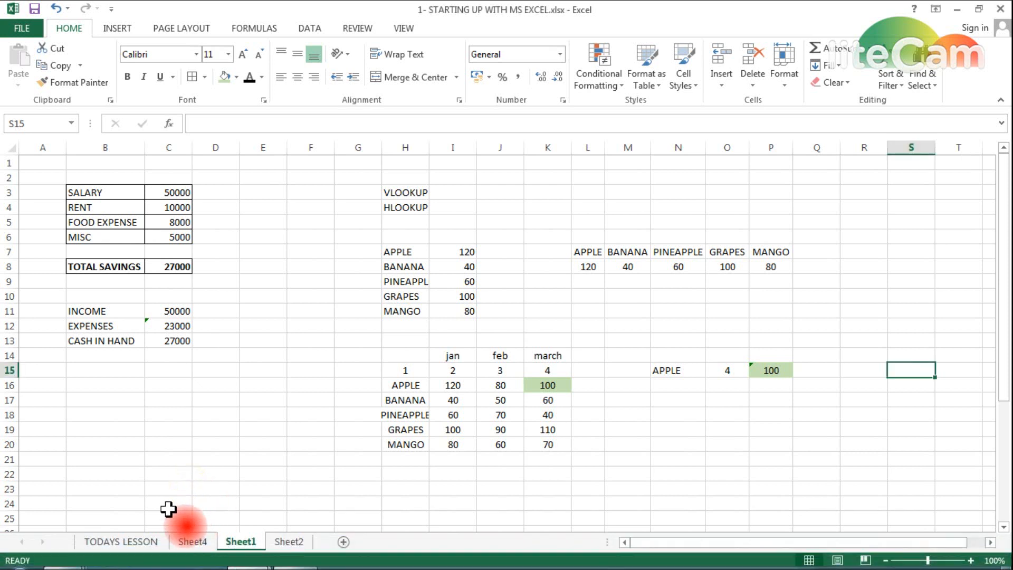
{"action": "left_click", "coordinate": [191, 542]}
- Copy the A3:C23 marks table from Book1 and paste it at B3 of Sheet4
{"action": "mouse_move", "coordinate": [246, 560]}
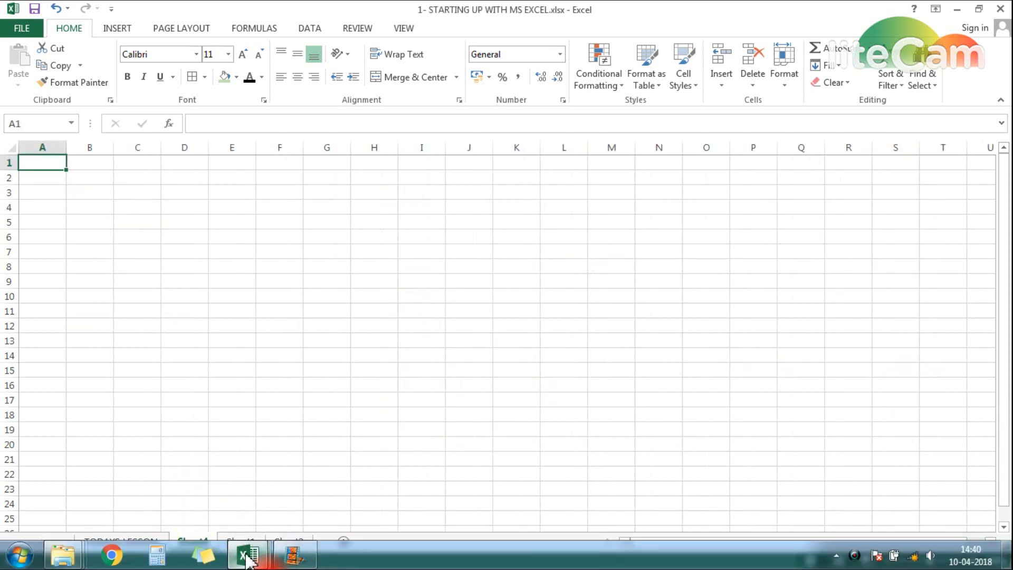
{"action": "left_click", "coordinate": [294, 517]}
{"action": "key", "text": "ctrl+a"}
{"action": "key", "text": "ctrl+c"}
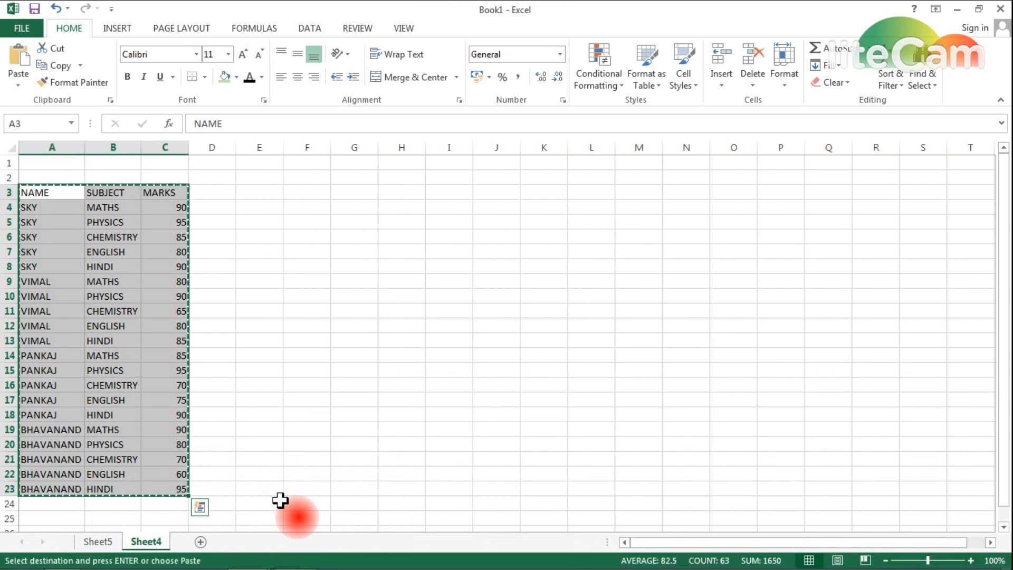
{"action": "key", "text": "alt+Tab"}
{"action": "key", "text": "Down"}
{"action": "key", "text": "Down"}
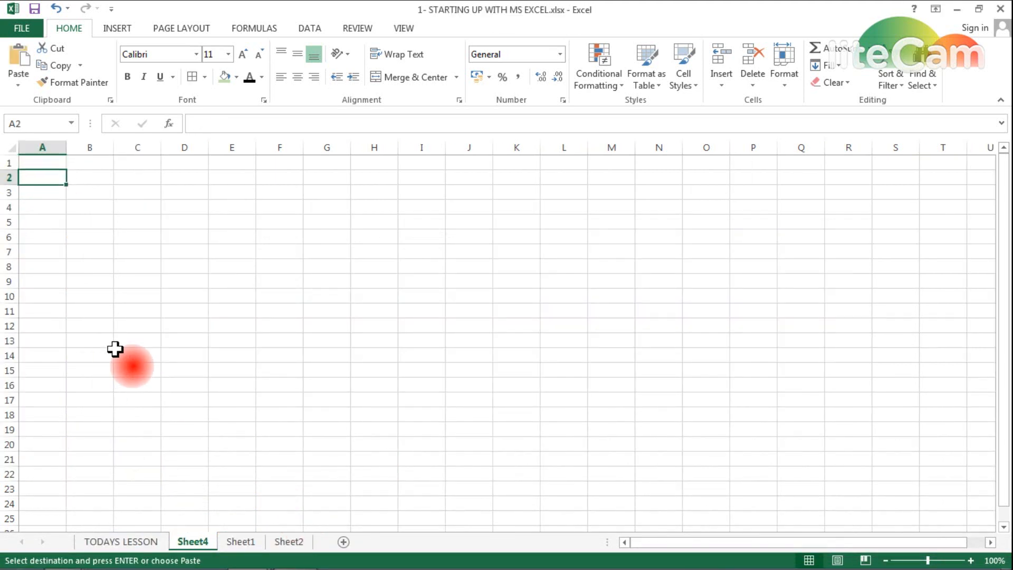
{"action": "key", "text": "Right"}
{"action": "key", "text": "ctrl+v"}
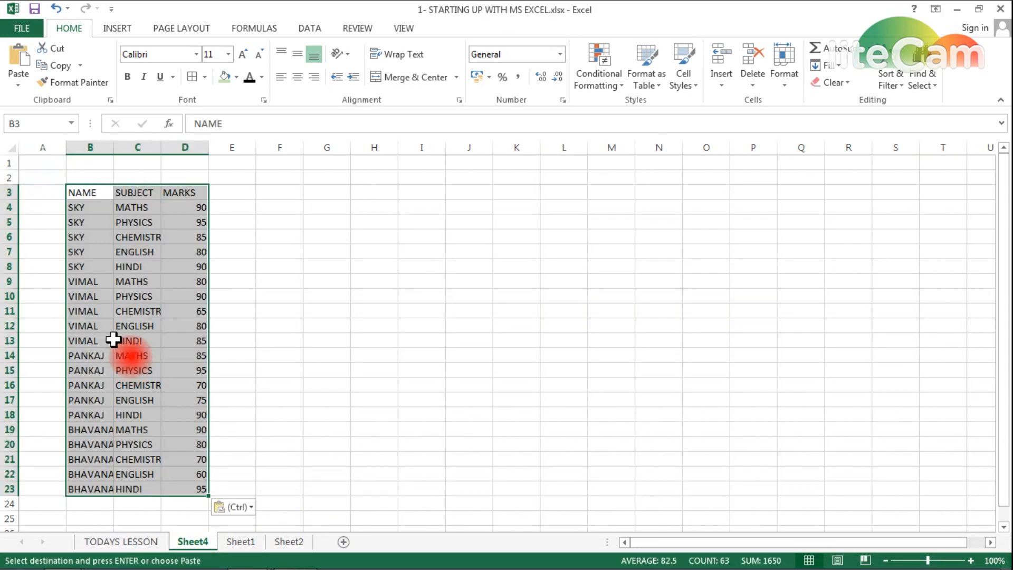
- Autofit columns B, C and D and centre-align the pasted table
{"action": "double_click", "coordinate": [114, 147]}
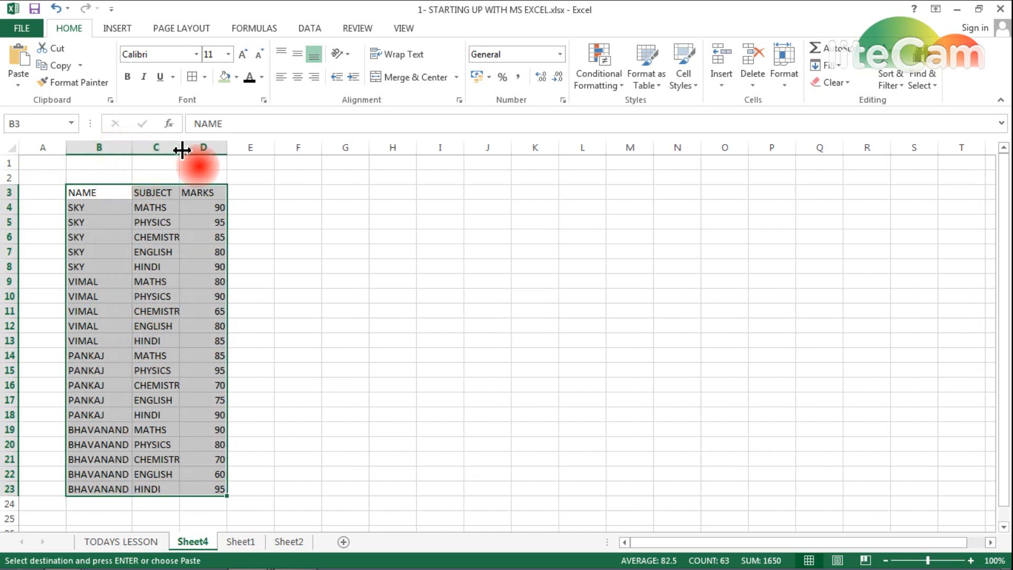
{"action": "double_click", "coordinate": [180, 148]}
{"action": "double_click", "coordinate": [233, 151]}
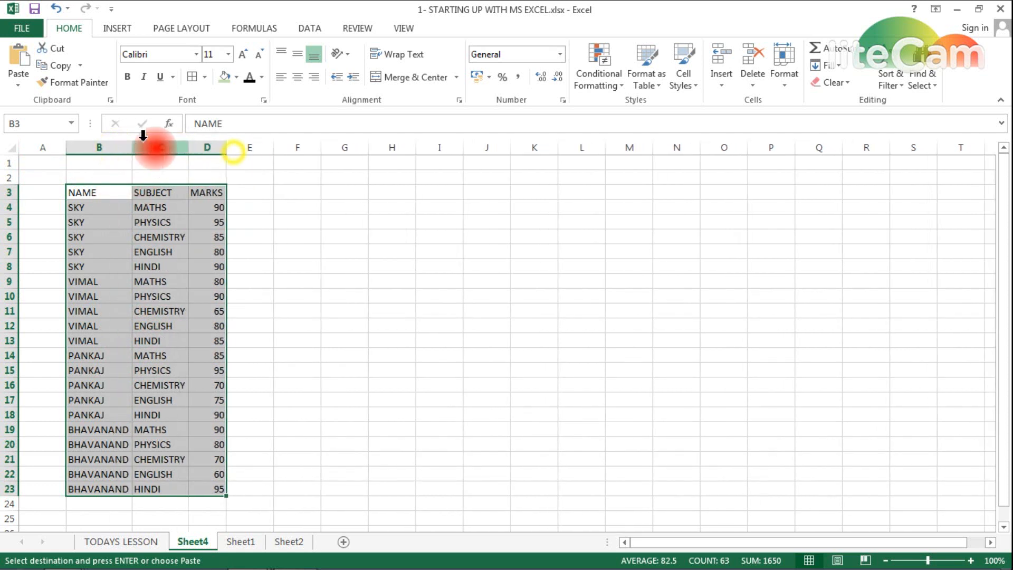
{"action": "left_click", "coordinate": [297, 77]}
- Rename header B3 to NAME OF PERSON, refit column B, and select B3:D23
{"action": "left_click", "coordinate": [95, 190]}
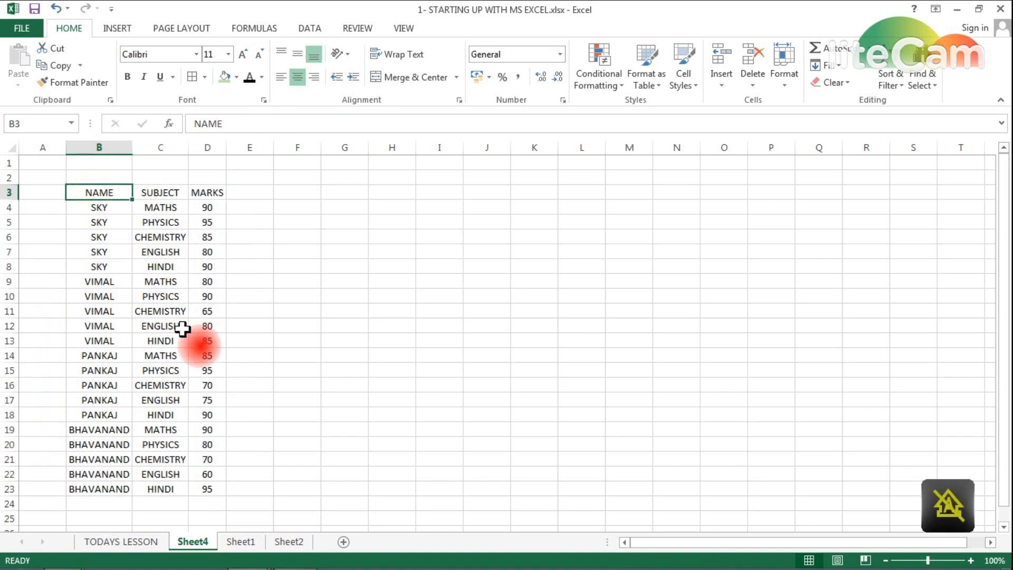
{"action": "type", "text": "na"}
{"action": "type", "text": "ME OF PERSON"}
{"action": "key", "text": "Tab"}
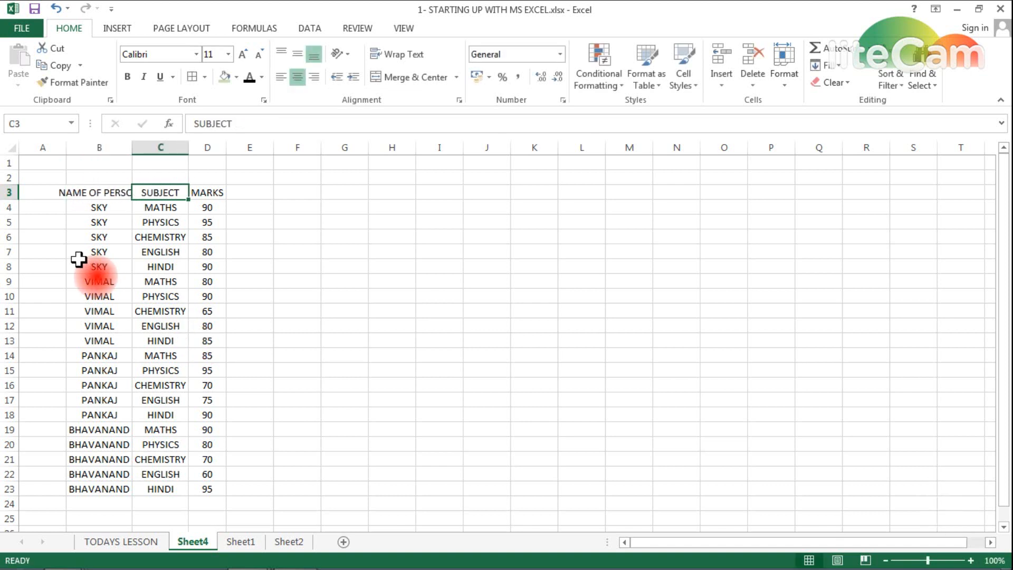
{"action": "double_click", "coordinate": [132, 148]}
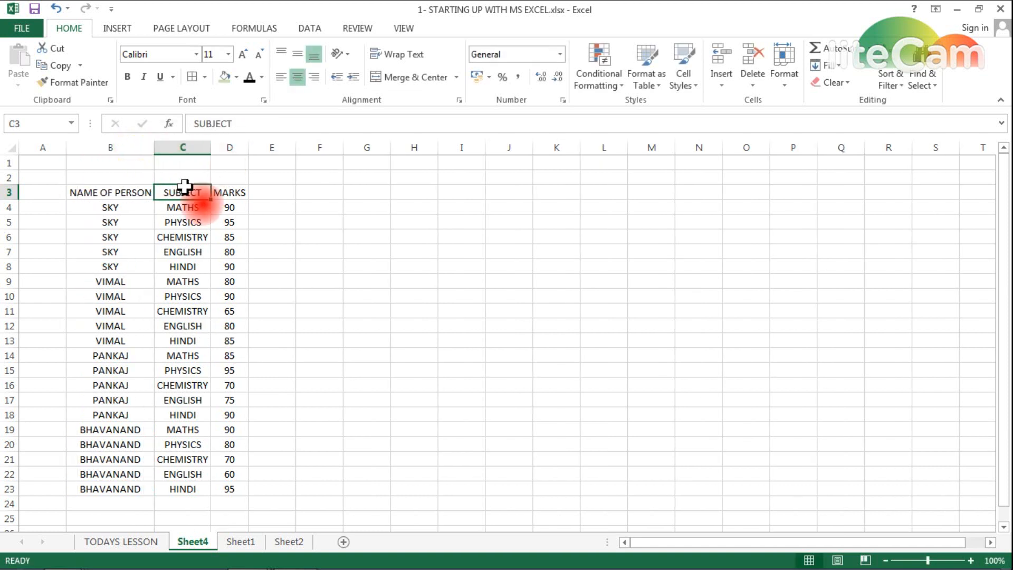
{"action": "key", "text": "Tab"}
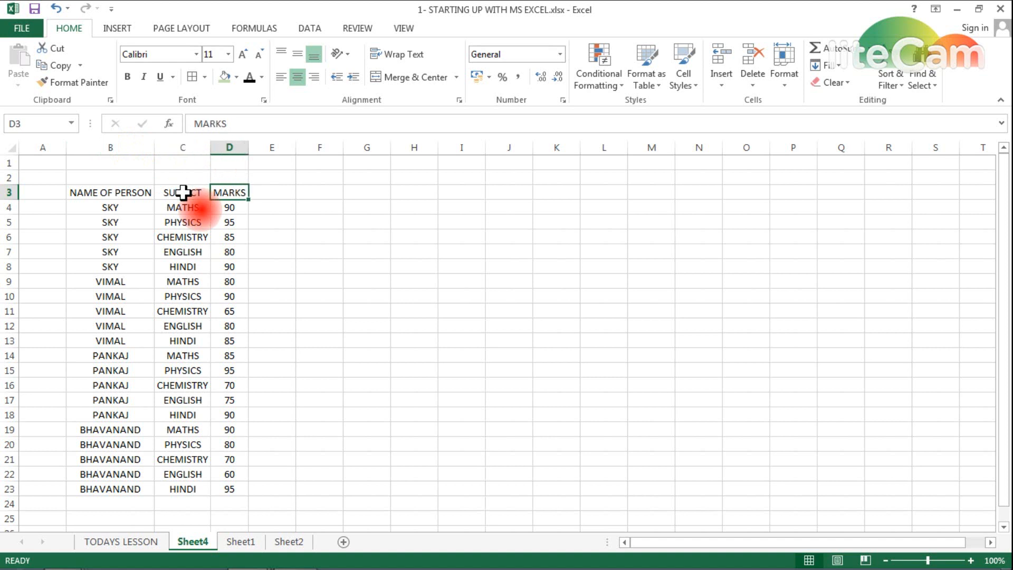
{"action": "left_click", "coordinate": [129, 191]}
{"action": "key", "text": "ctrl+a"}
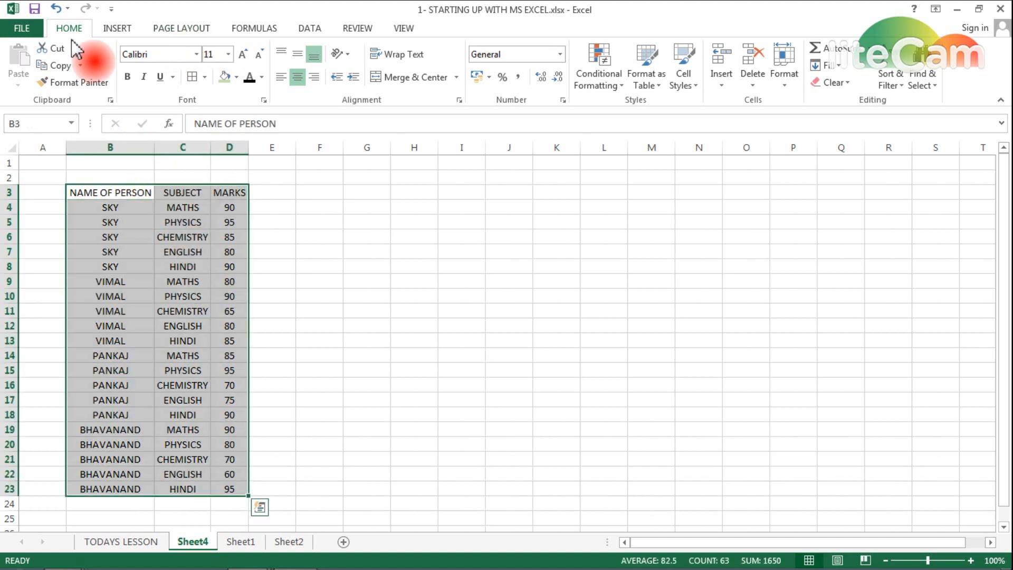
- Insert a PivotTable from Sheet4's B3:D23 marks data on a new worksheet, Sheet5
{"action": "left_click", "coordinate": [111, 28]}
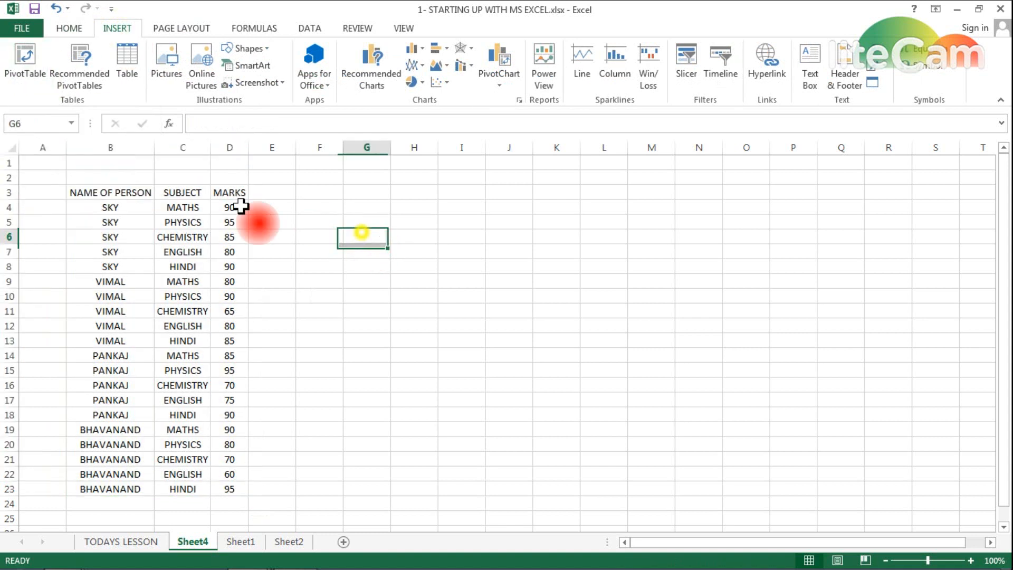
{"action": "left_click", "coordinate": [124, 192]}
{"action": "key", "text": "ctrl+a"}
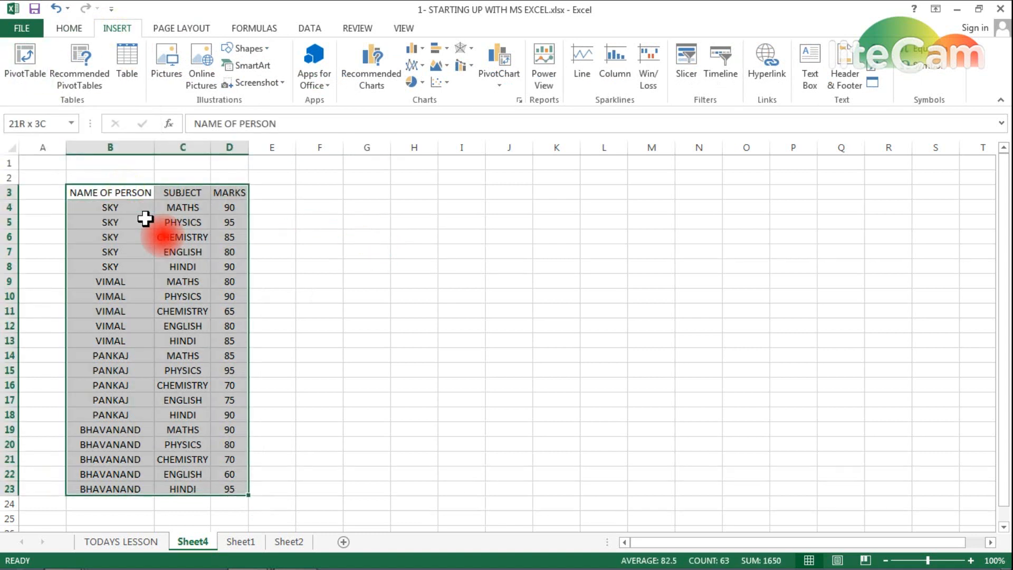
{"action": "left_click", "coordinate": [69, 28]}
{"action": "left_click", "coordinate": [105, 29]}
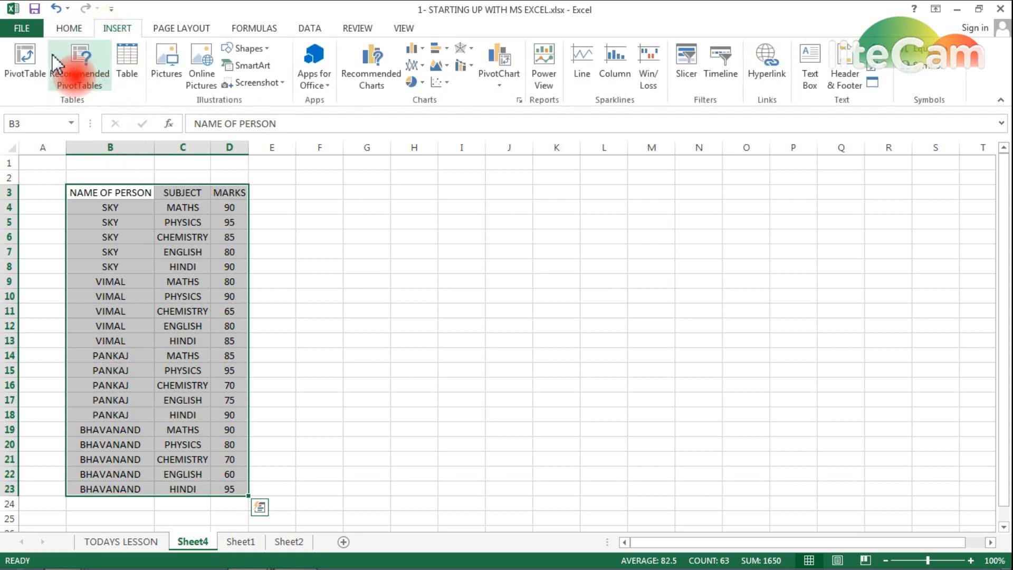
{"action": "left_click", "coordinate": [27, 71]}
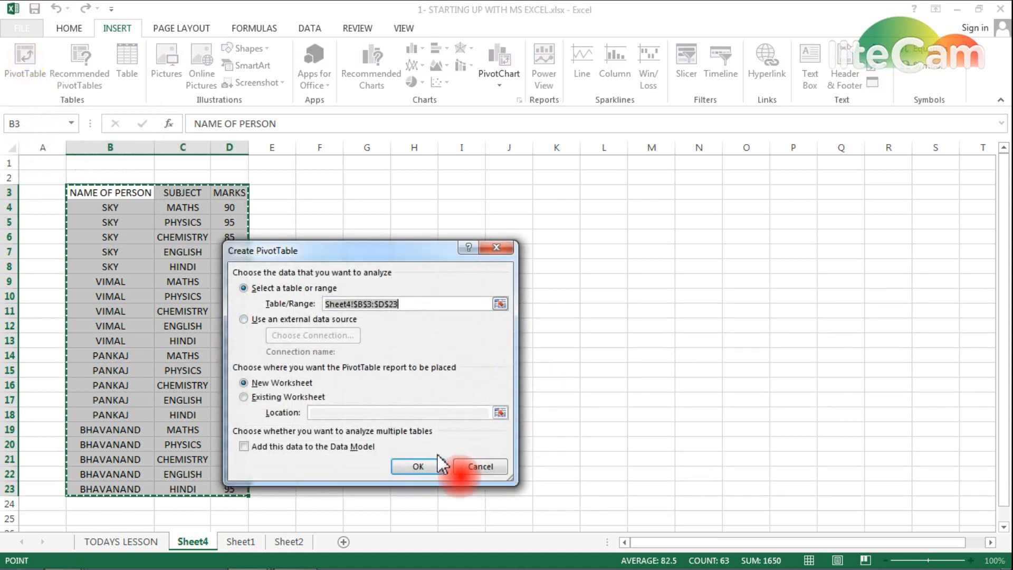
{"action": "left_click", "coordinate": [417, 465]}
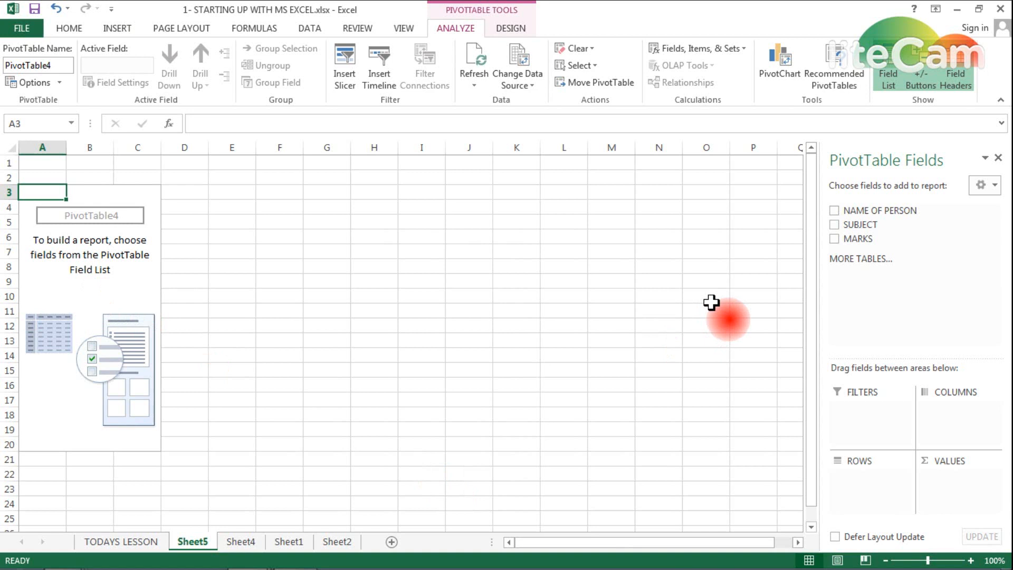
- Put NAME OF PERSON in Rows, MARKS in Values and SUBJECT in Columns of PivotTable4
{"action": "left_click_drag", "start_coordinate": [842, 238], "coordinate": [870, 490]}
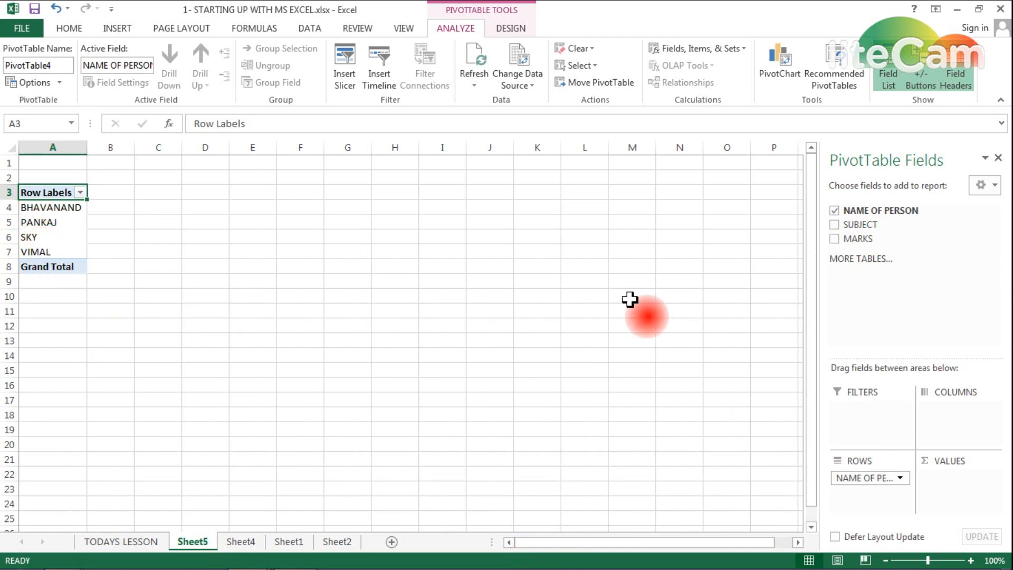
{"action": "left_click_drag", "start_coordinate": [858, 241], "coordinate": [969, 506]}
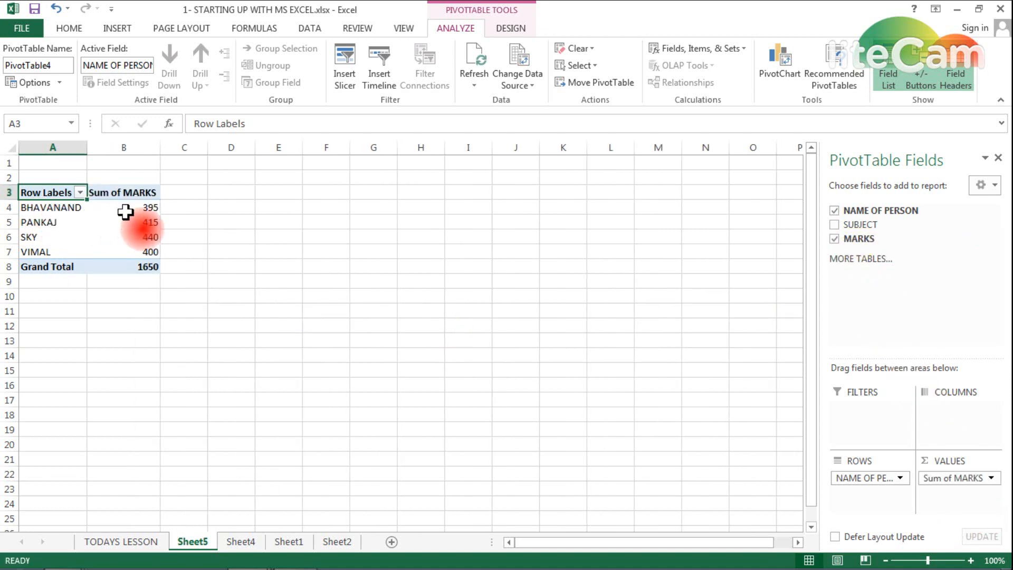
{"action": "mouse_move", "coordinate": [153, 211]}
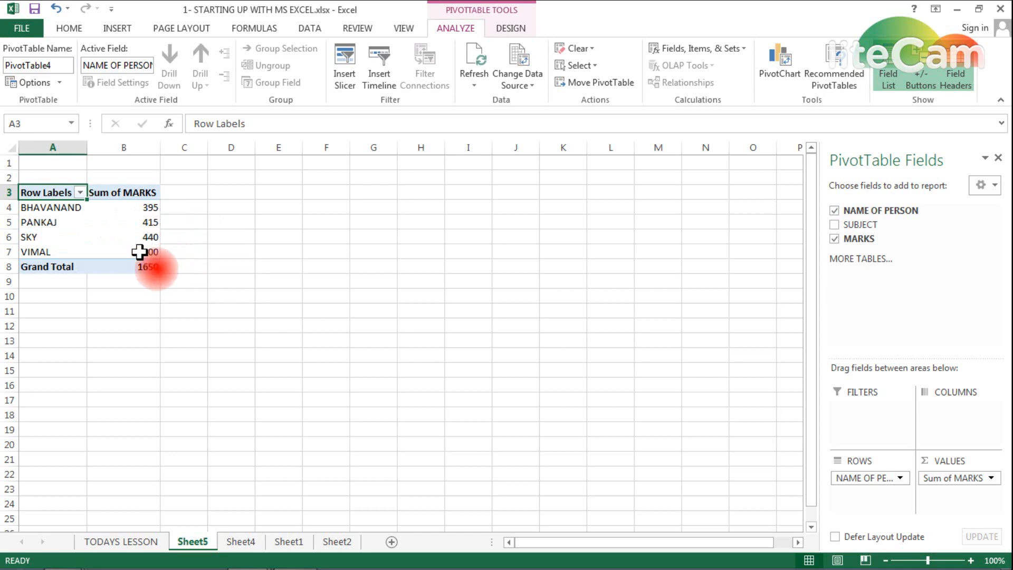
{"action": "mouse_move", "coordinate": [89, 258]}
{"action": "mouse_move", "coordinate": [138, 260]}
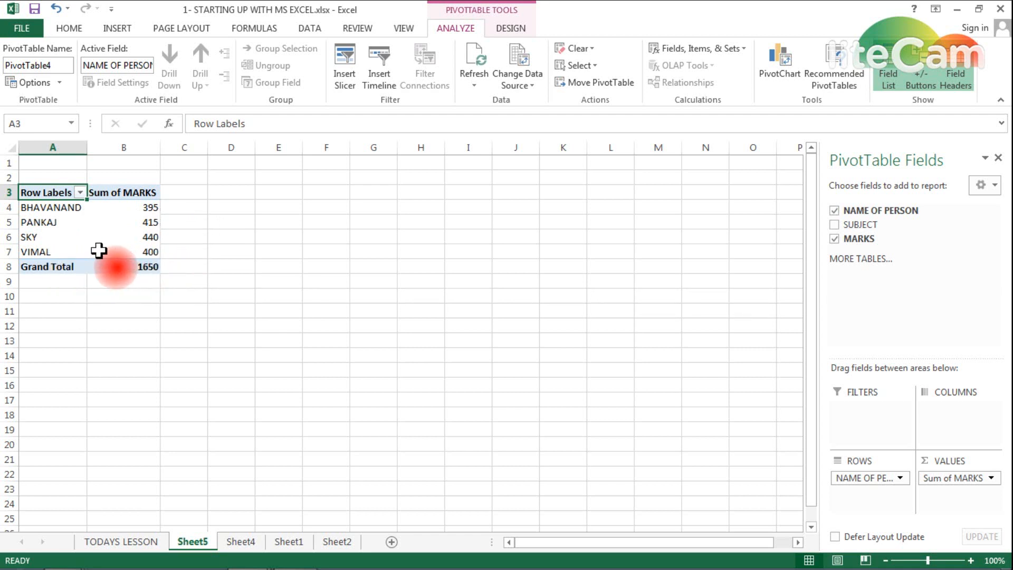
{"action": "left_click_drag", "start_coordinate": [848, 226], "coordinate": [934, 425]}
{"action": "left_click_drag", "start_coordinate": [39, 210], "coordinate": [370, 282]}
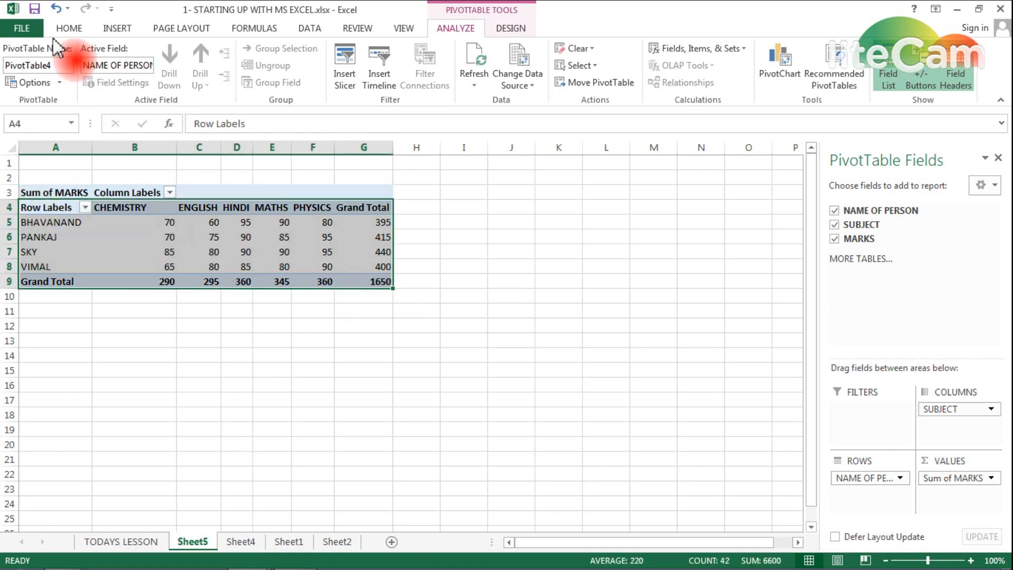
{"action": "left_click", "coordinate": [69, 28]}
- Give pivot table A4:G9 All Borders and centred contents, then return to TODAYS LESSON
{"action": "left_click", "coordinate": [191, 78]}
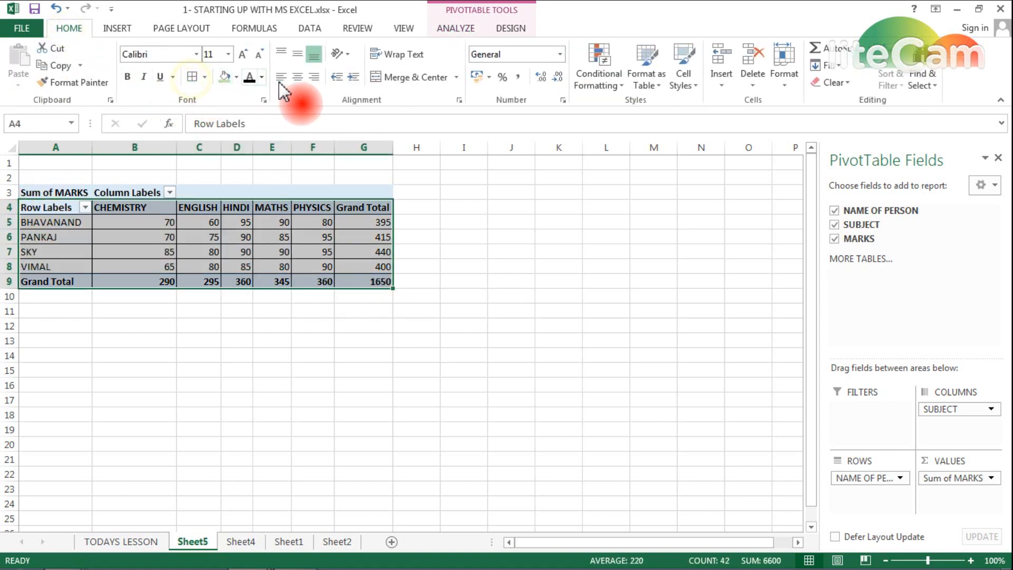
{"action": "left_click", "coordinate": [297, 77]}
{"action": "left_click", "coordinate": [90, 356]}
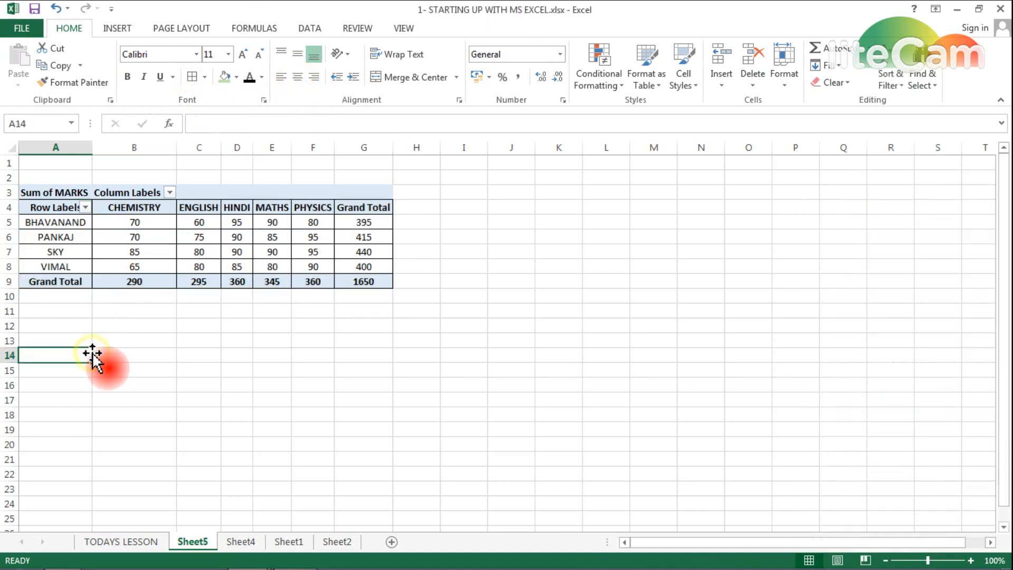
{"action": "left_click", "coordinate": [64, 209]}
{"action": "mouse_move", "coordinate": [227, 284]}
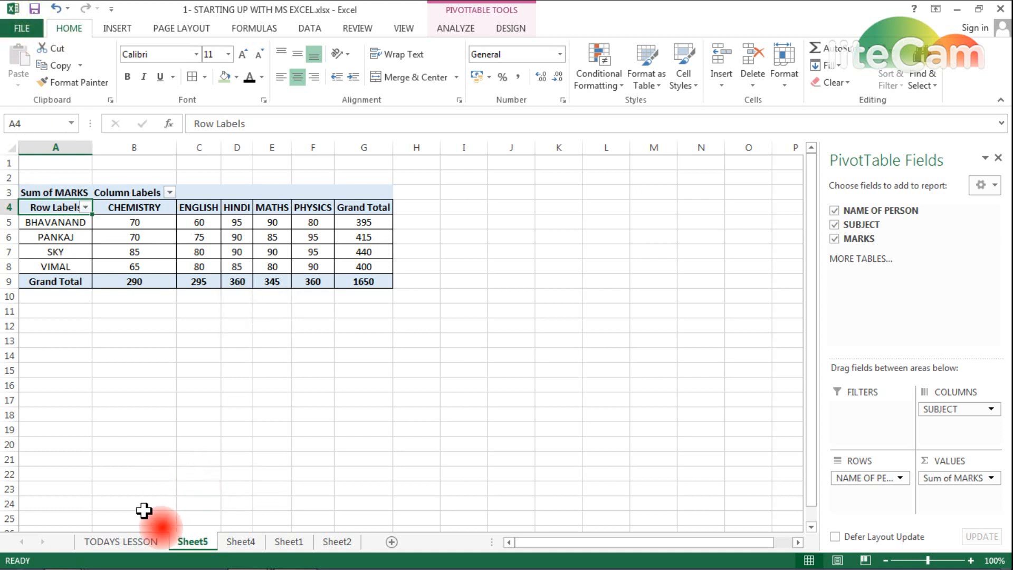
{"action": "left_click", "coordinate": [143, 544]}
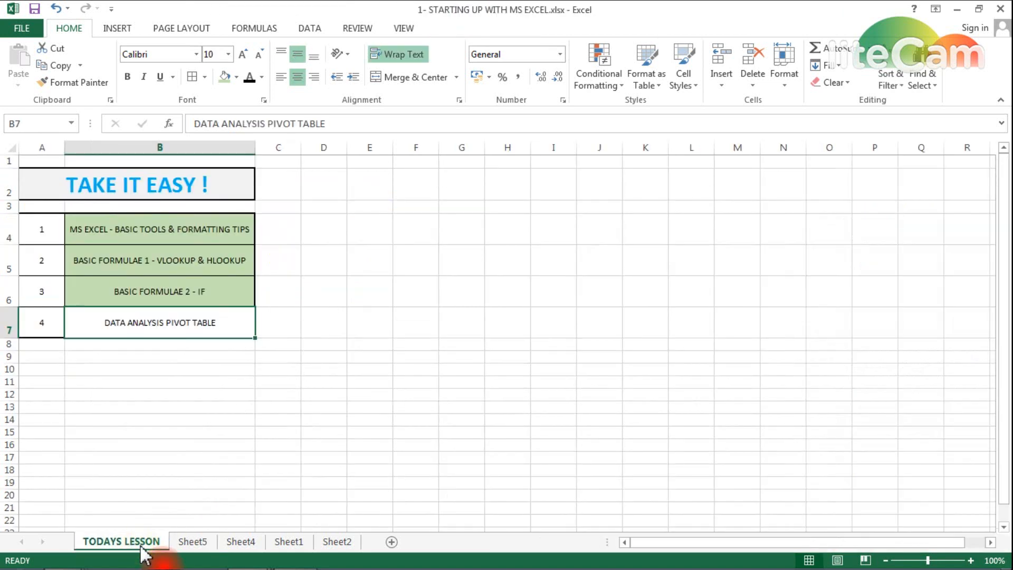
- Enter the contact e-mail address in cell F5 of TODAYS LESSON
{"action": "left_click", "coordinate": [414, 260]}
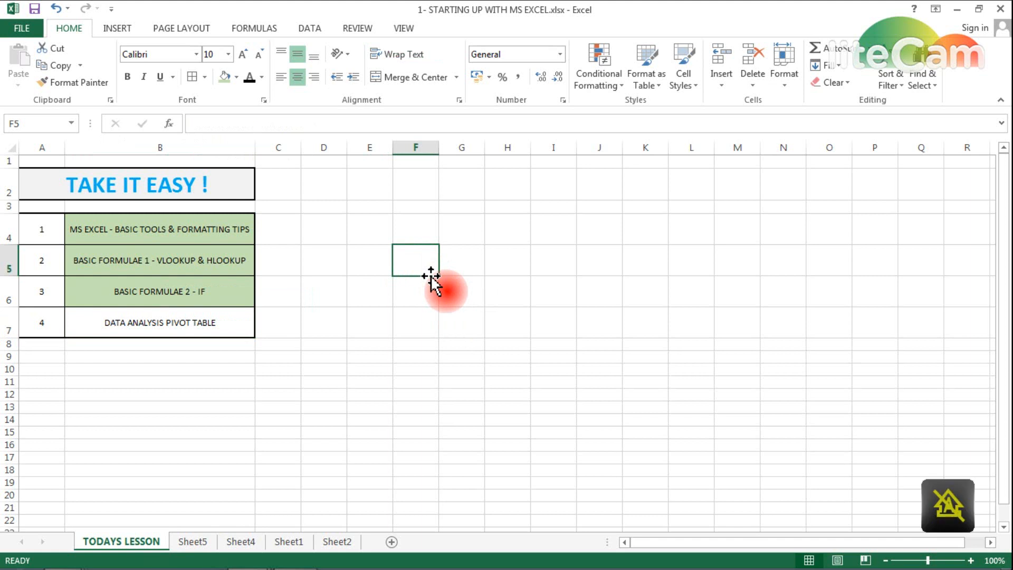
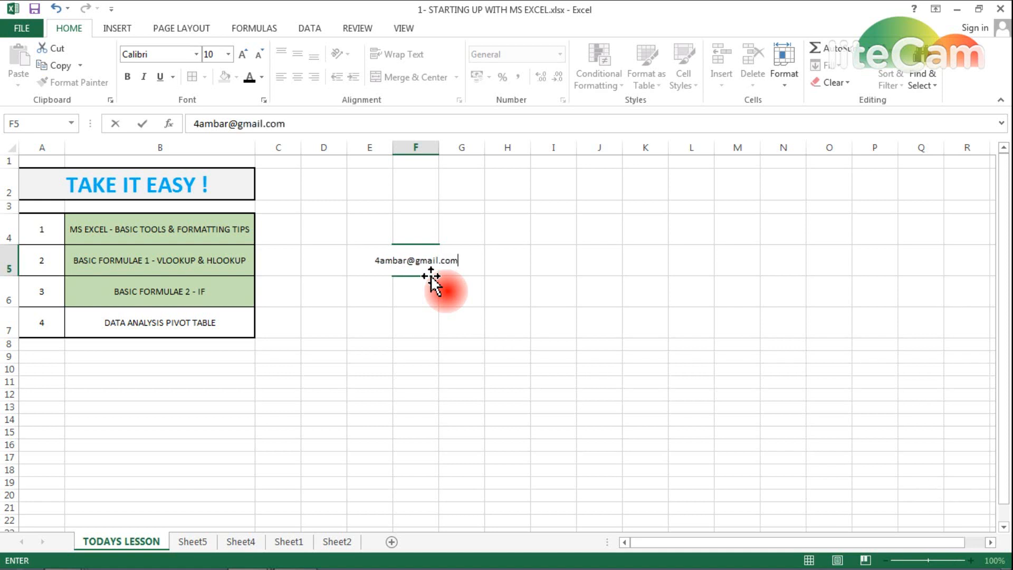
{"action": "key", "text": "Tab"}
- Left-align the F5 e-mail link and enlarge its font to 22
{"action": "left_click", "coordinate": [430, 275]}
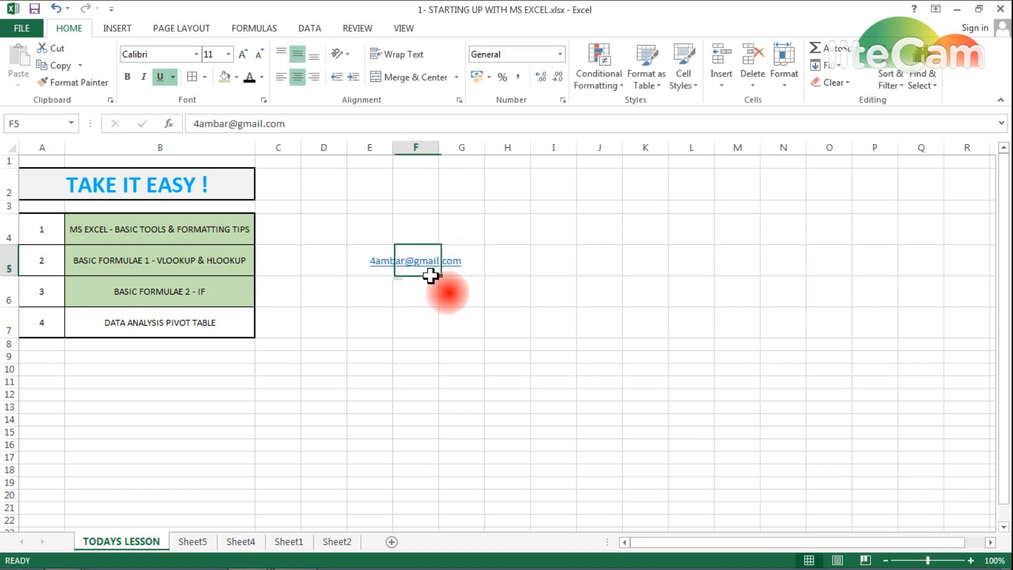
{"action": "left_click", "coordinate": [280, 77]}
{"action": "left_click", "coordinate": [243, 54]}
{"action": "left_click", "coordinate": [243, 54]}
{"action": "left_click", "coordinate": [243, 54]}
{"action": "left_click", "coordinate": [243, 54]}
{"action": "left_click", "coordinate": [243, 54]}
{"action": "left_click", "coordinate": [243, 54]}
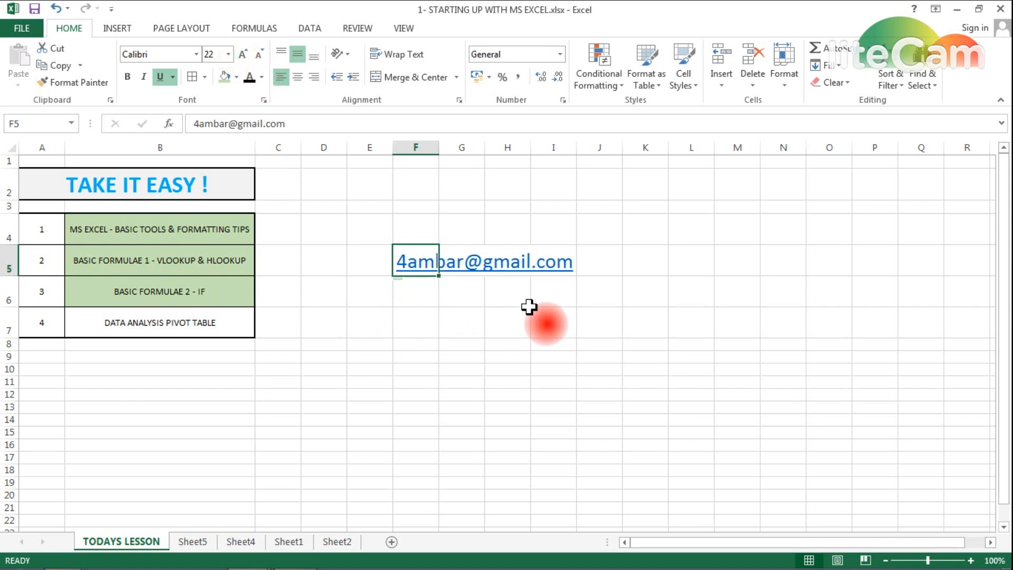
- Fill B7, DATA ANALYSIS PIVOT TABLE, green and check all four lesson titles are shaded
{"action": "left_click", "coordinate": [161, 322]}
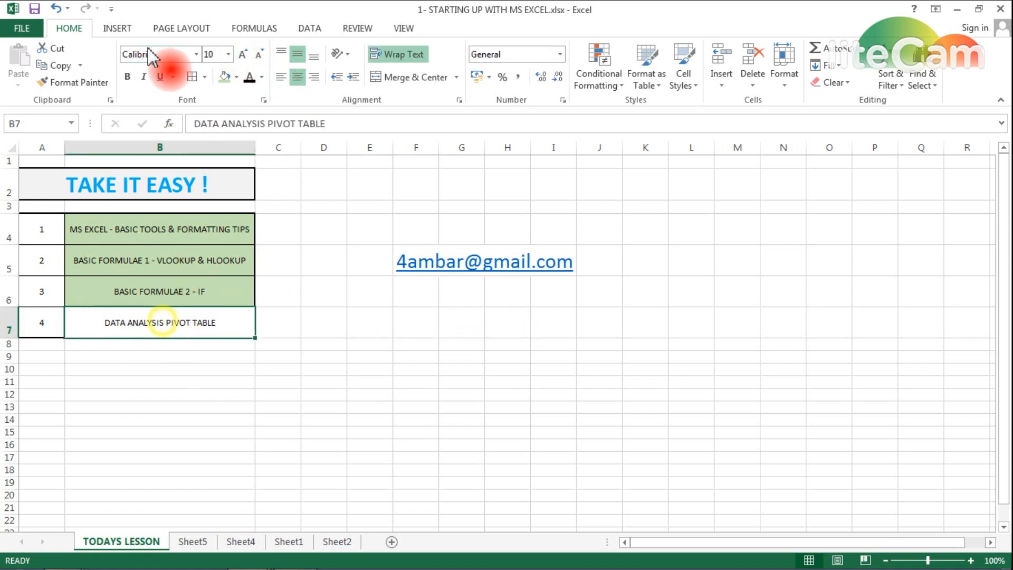
{"action": "left_click", "coordinate": [224, 77]}
{"action": "left_click", "coordinate": [106, 355]}
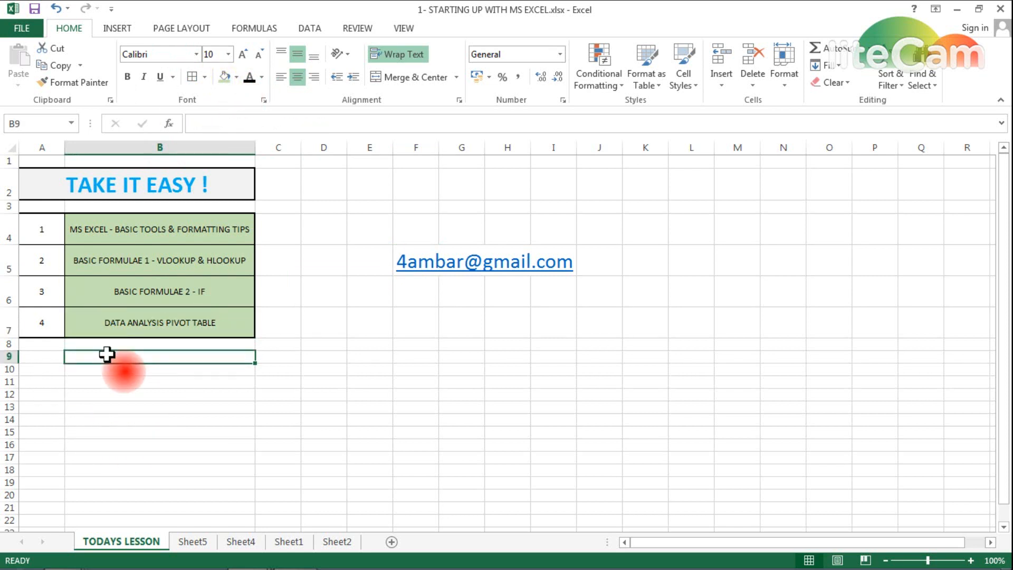
{"action": "left_click_drag", "start_coordinate": [105, 227], "coordinate": [118, 326]}
{"action": "left_click", "coordinate": [129, 233]}
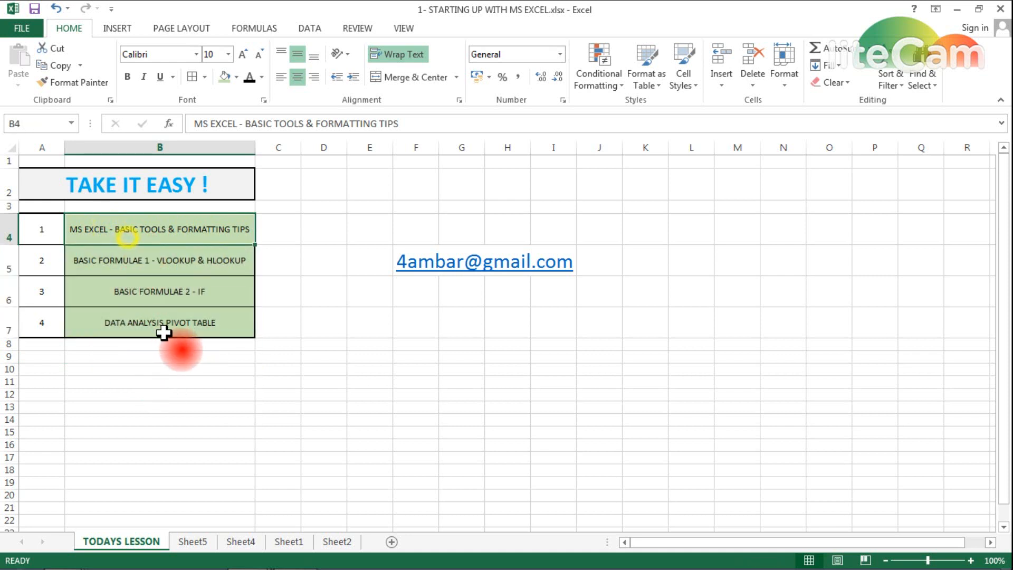
{"action": "left_click_drag", "start_coordinate": [134, 254], "coordinate": [136, 332]}
{"action": "left_click", "coordinate": [134, 330]}
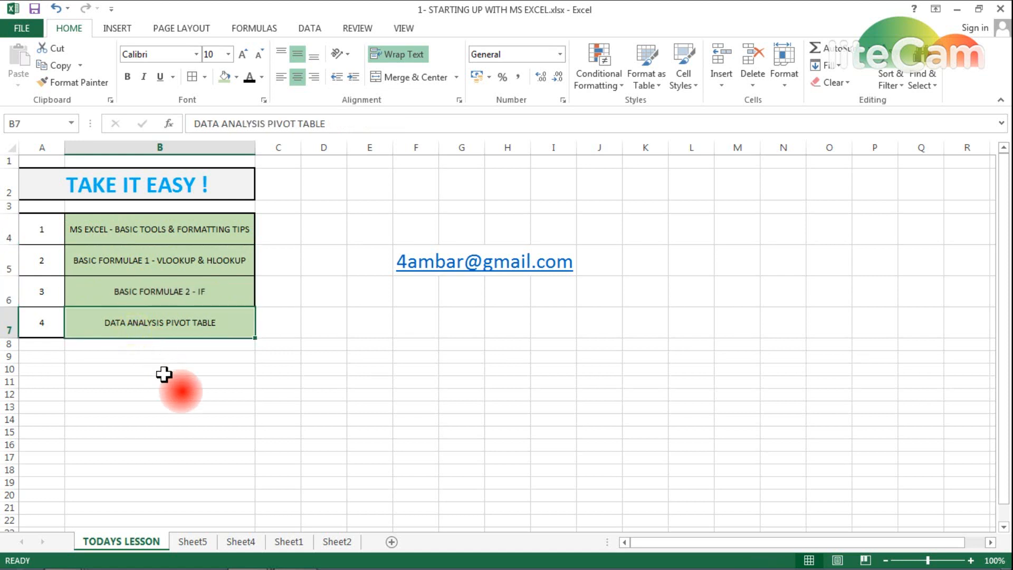
{"action": "left_click", "coordinate": [417, 294]}
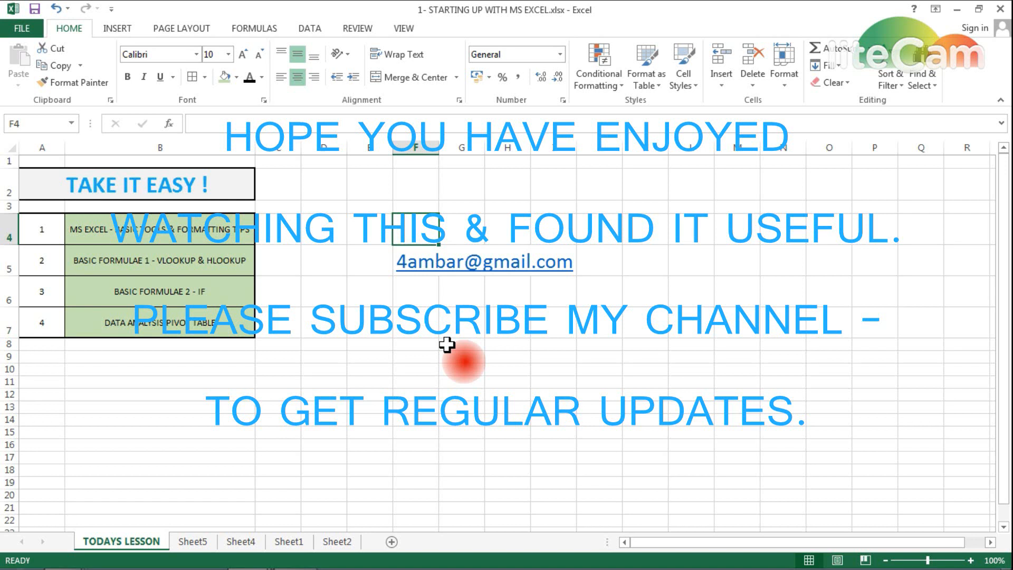
{"action": "mouse_move", "coordinate": [293, 561]}
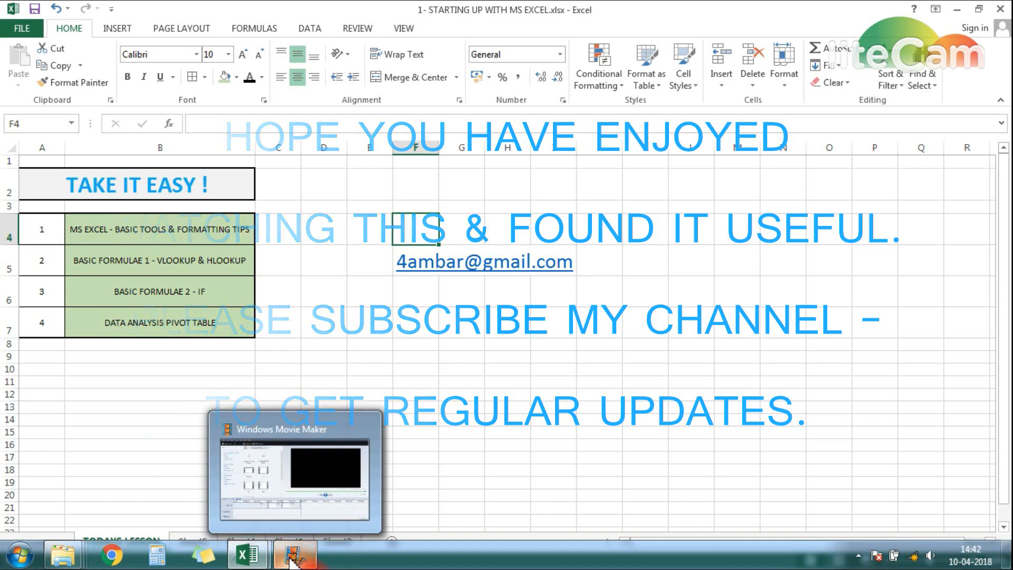